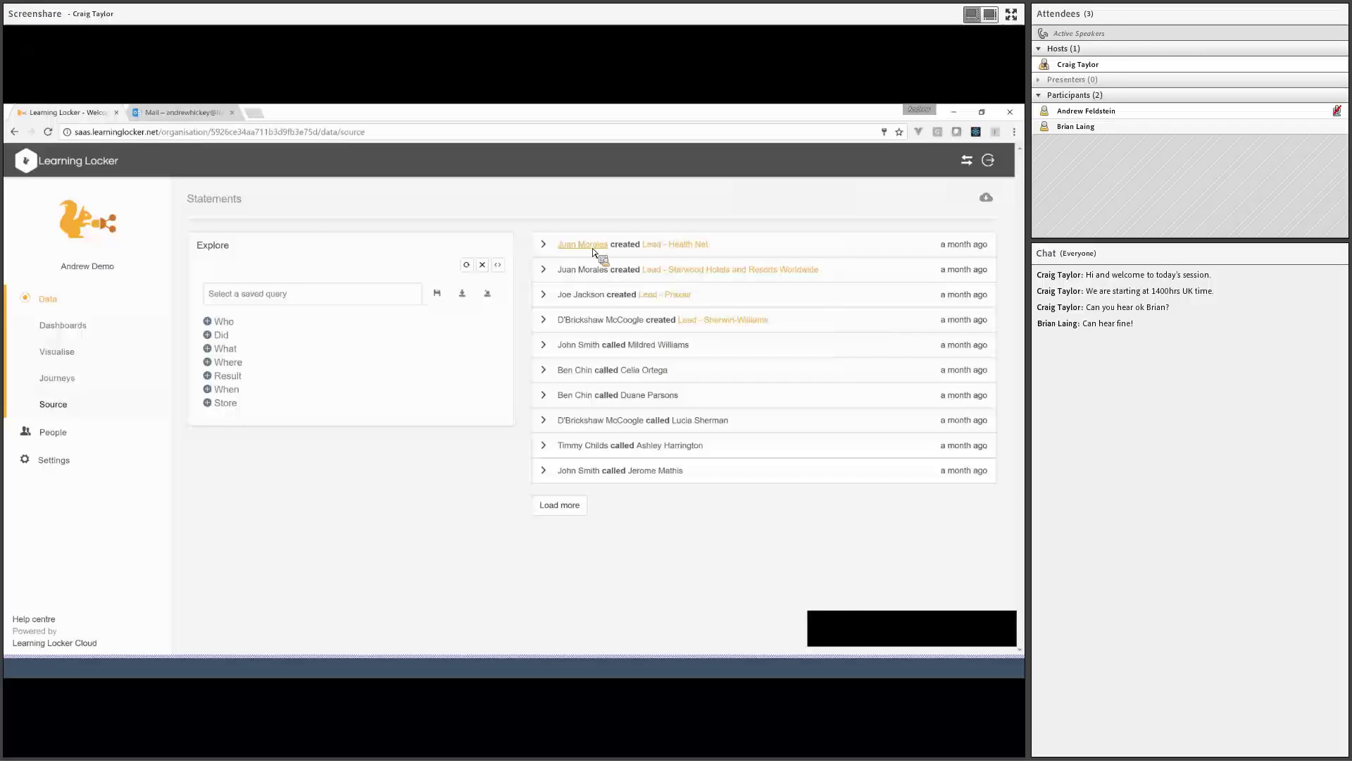
Filter the statements to one sales rep and load more of their statements
click(595, 246)
click(578, 507)
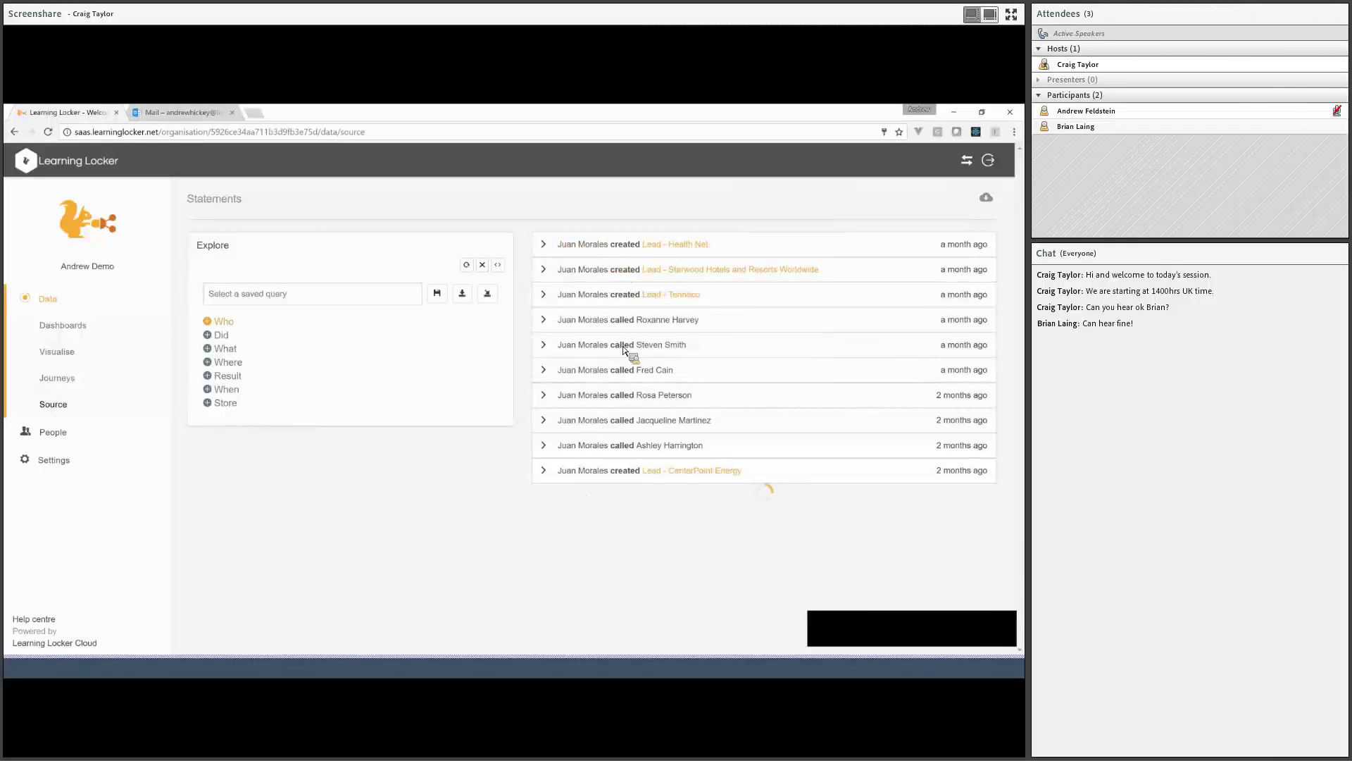
scroll(627, 356, down, 2)
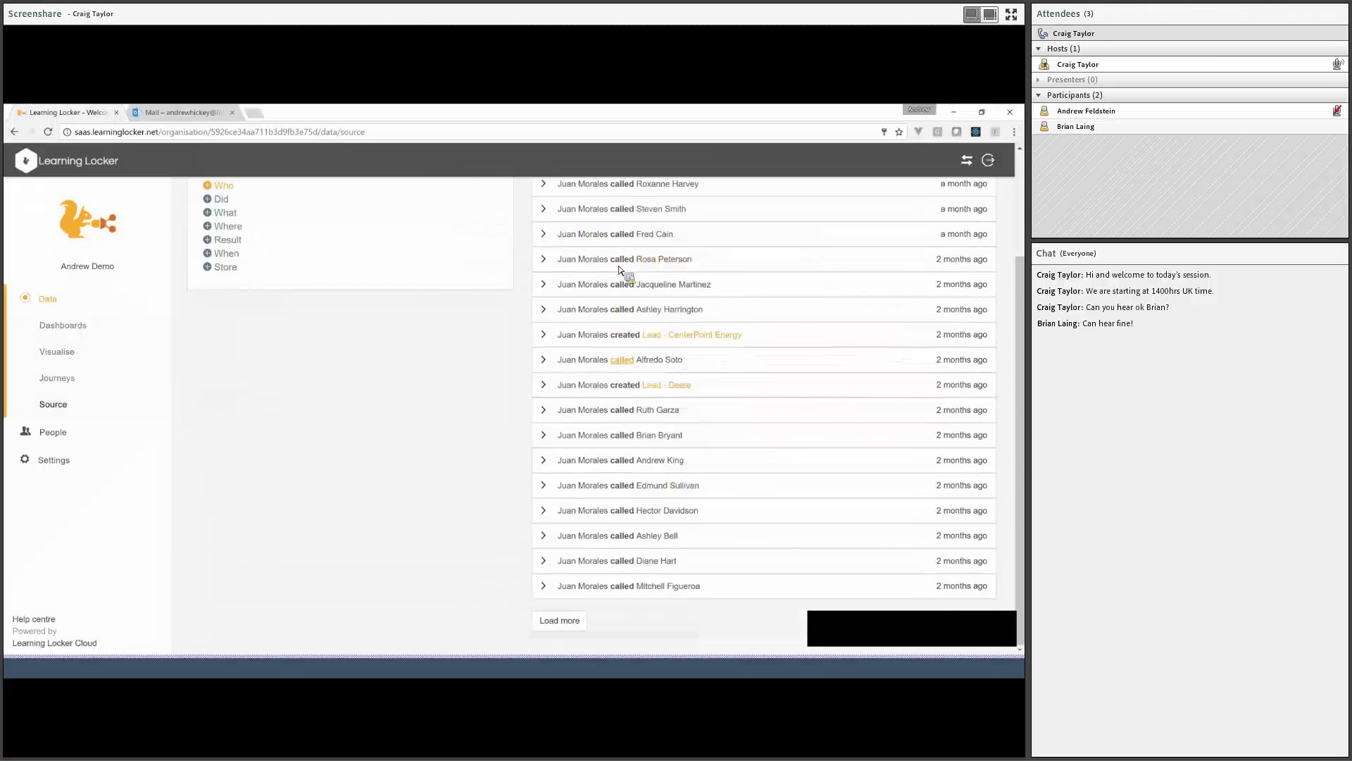
scroll(620, 276, up, 2)
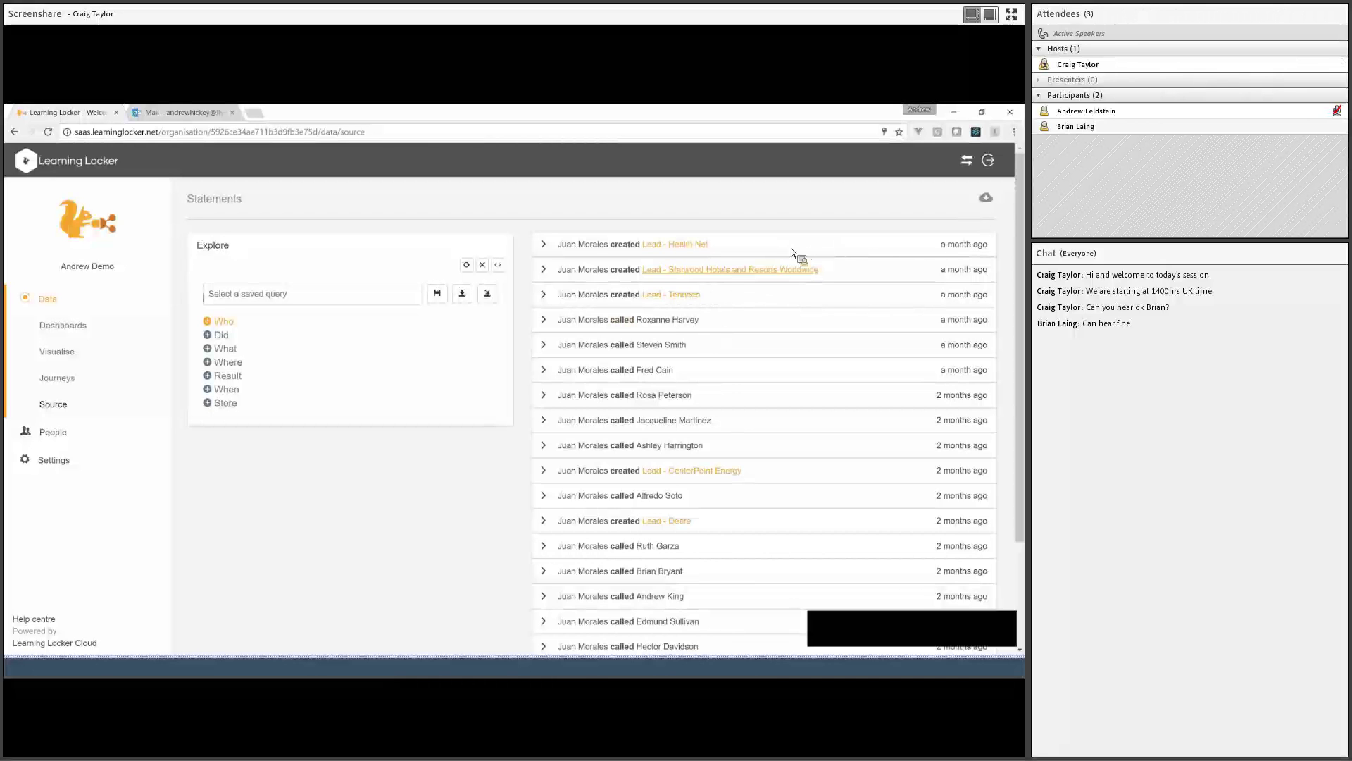
Remove the sales rep Who filter and go to the Journeys page
click(235, 324)
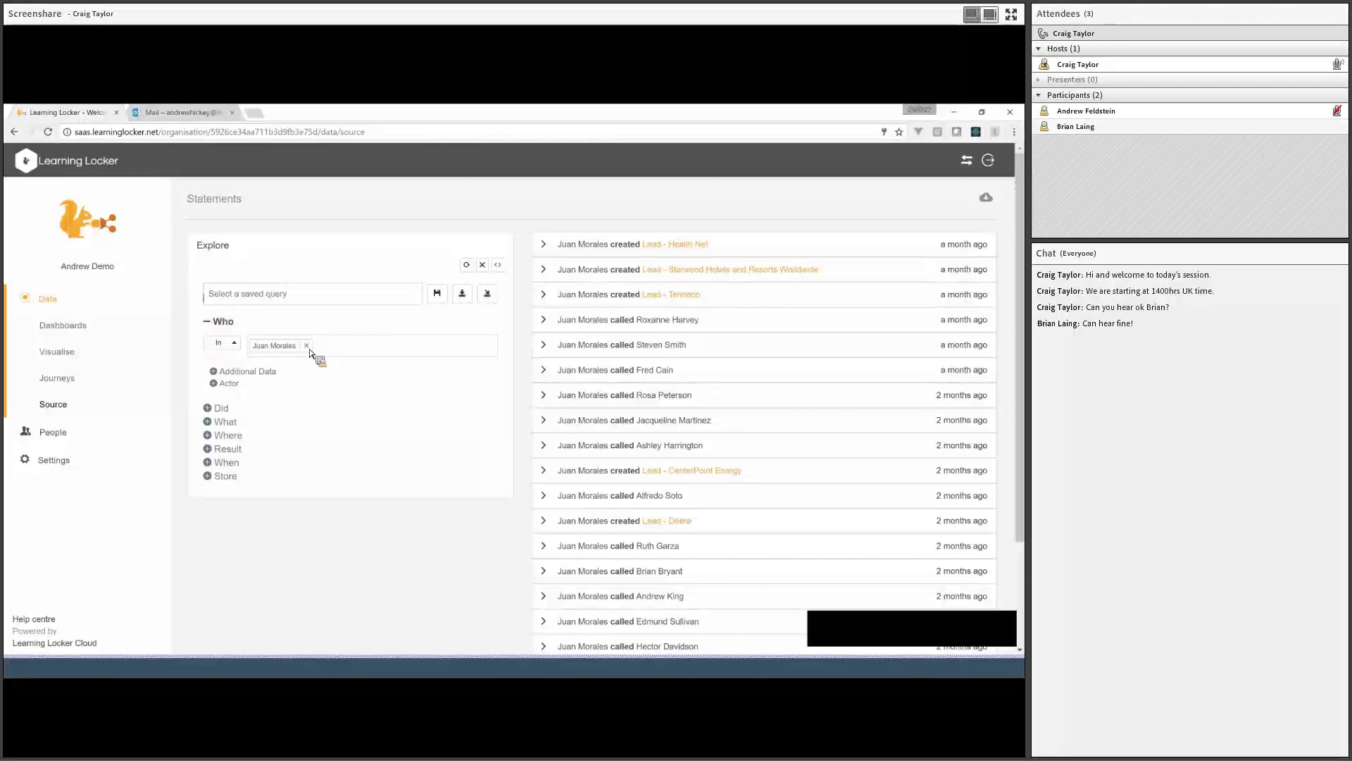
click(307, 346)
click(230, 324)
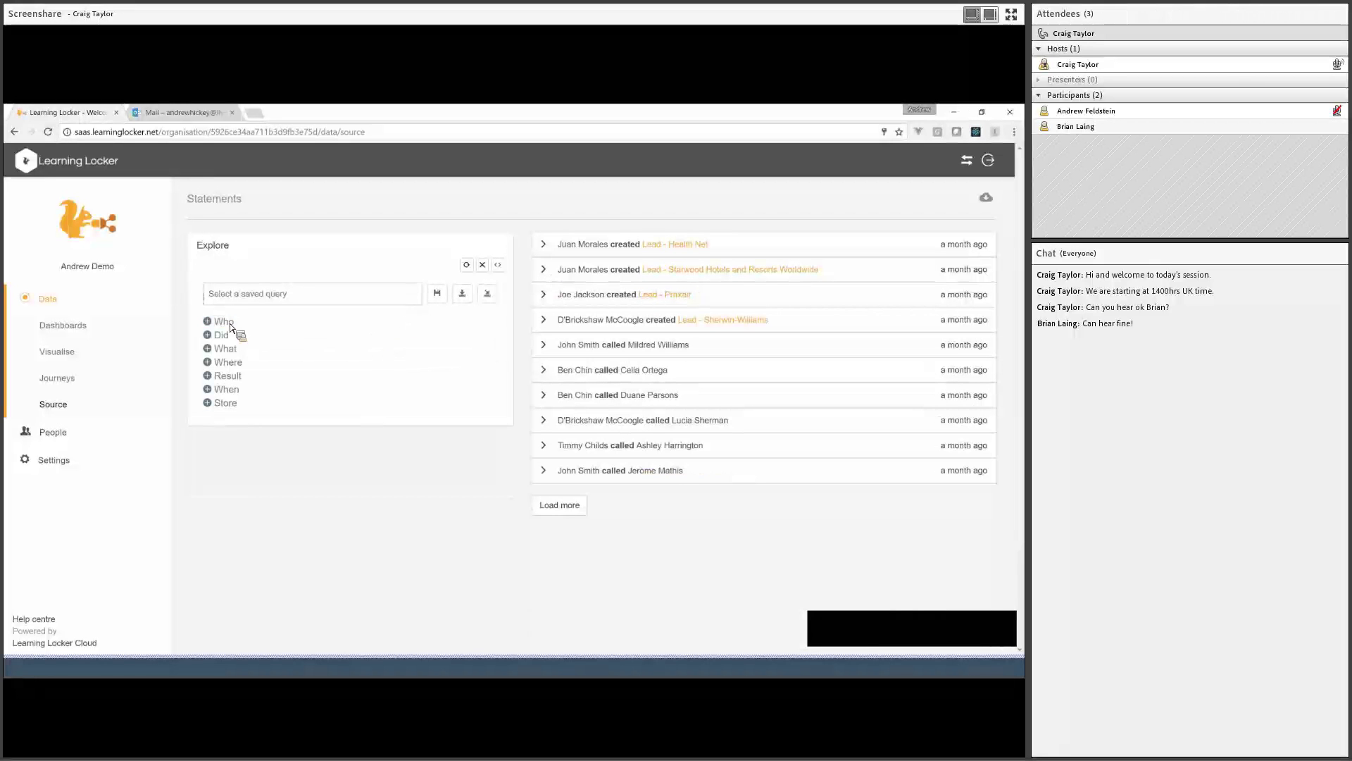
click(79, 381)
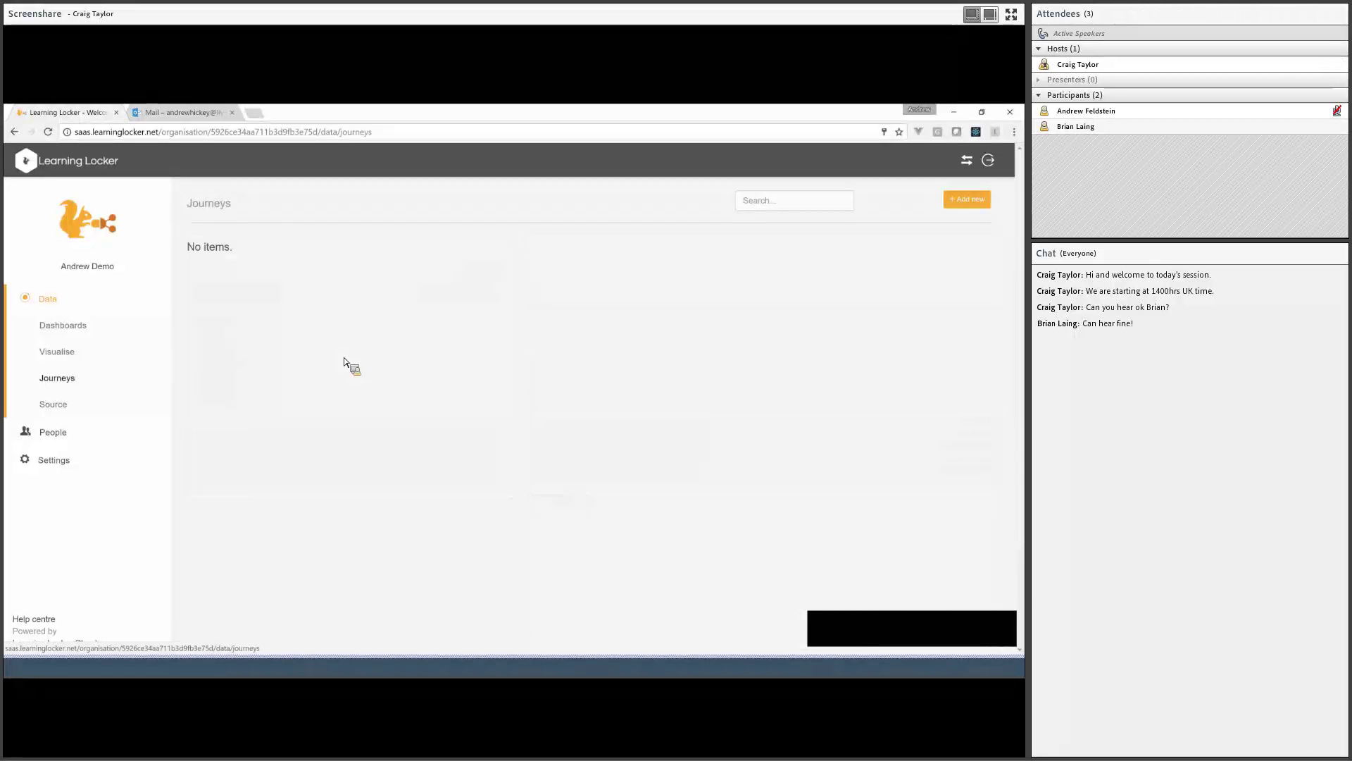
Create a 'Sales onboarding' journey with the Sales Data source and add a first waypoint
click(975, 203)
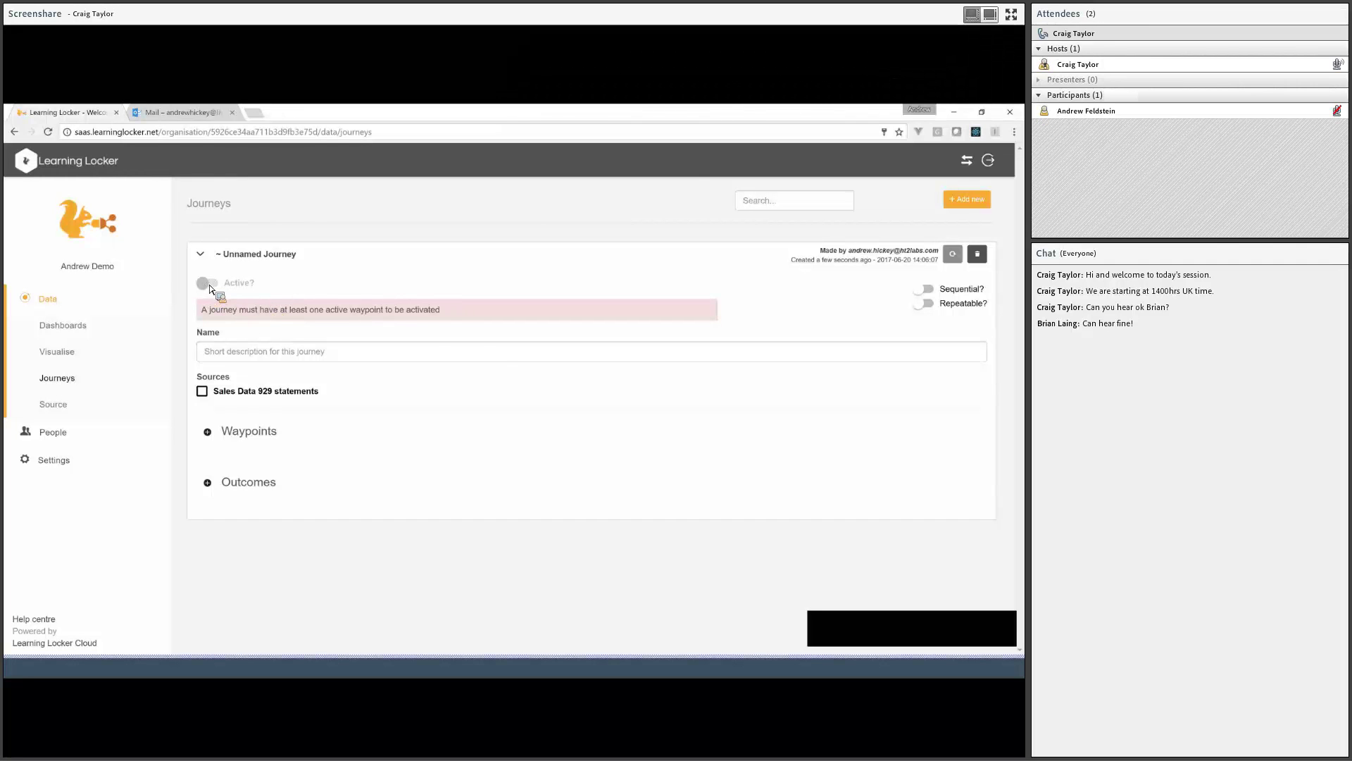
click(257, 357)
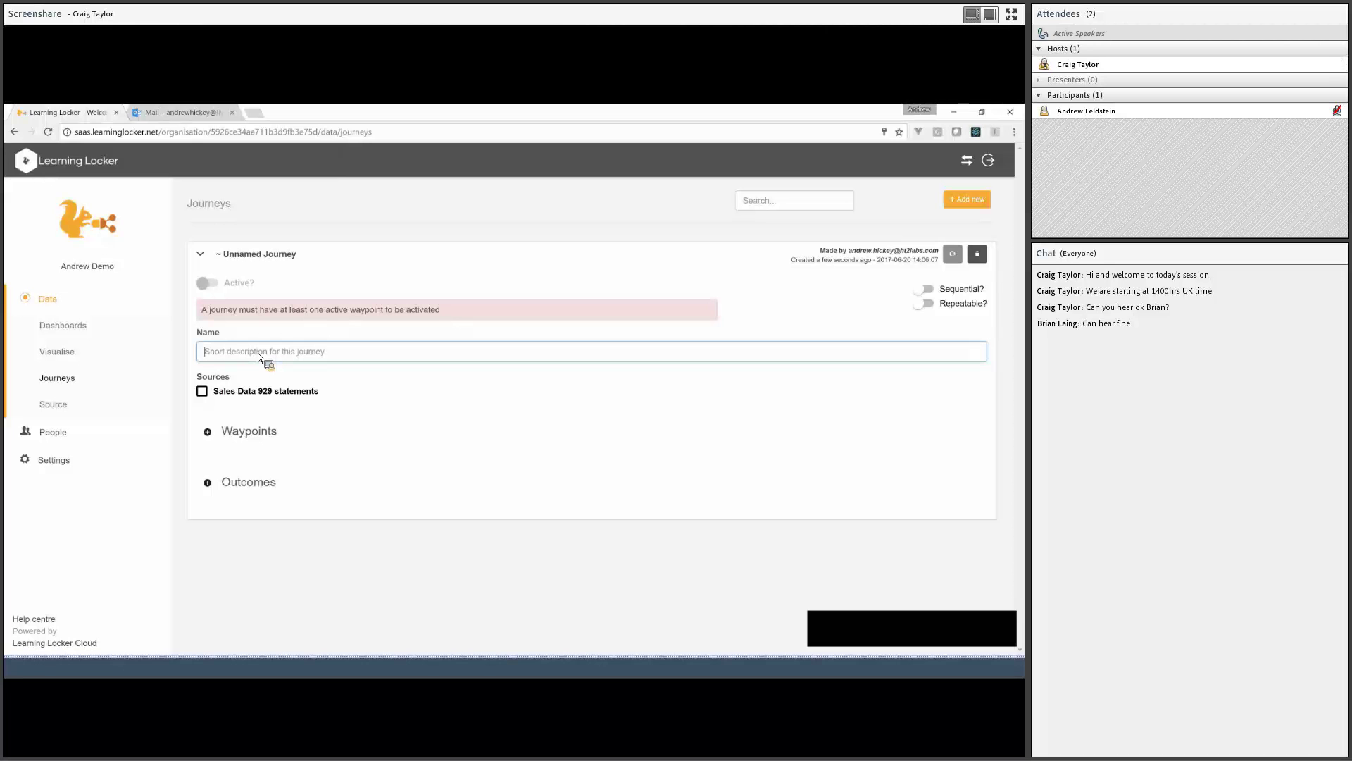
text(Sales onb)
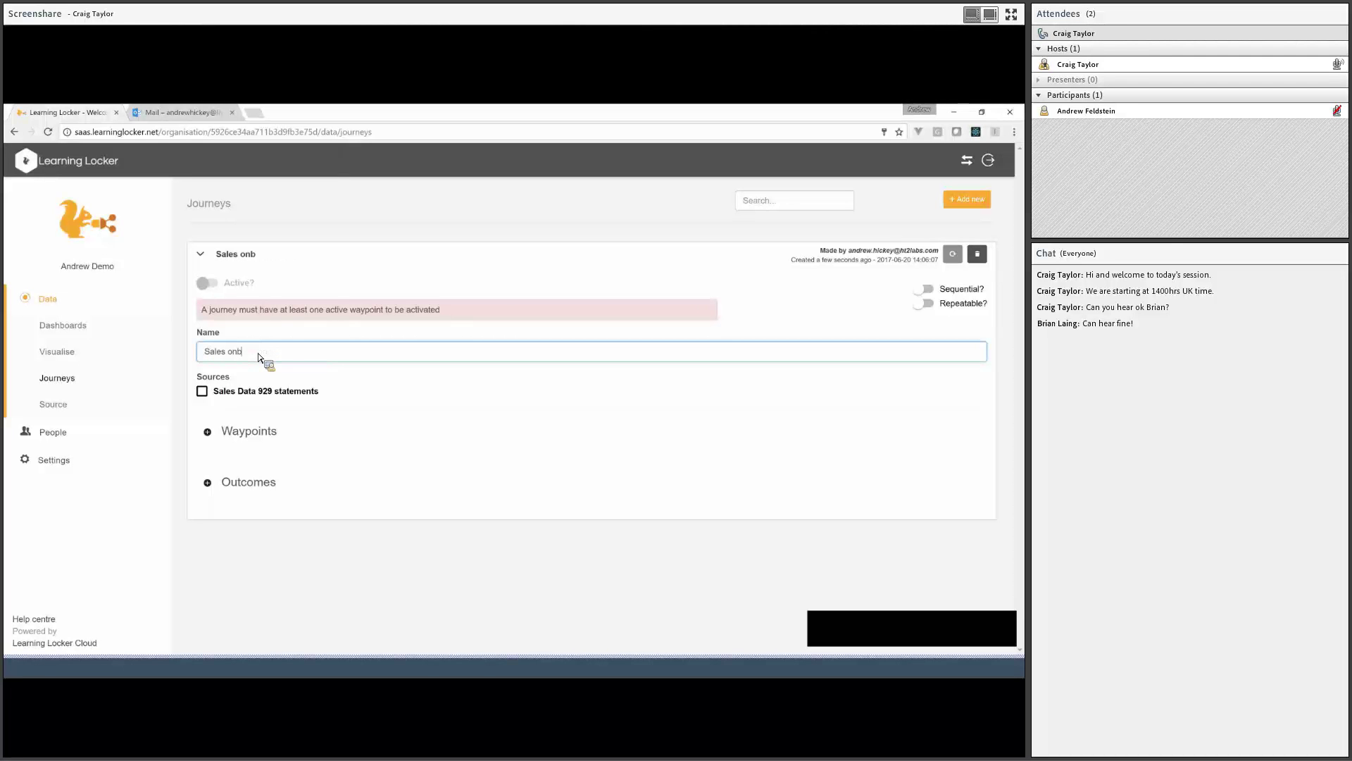
text(oarding)
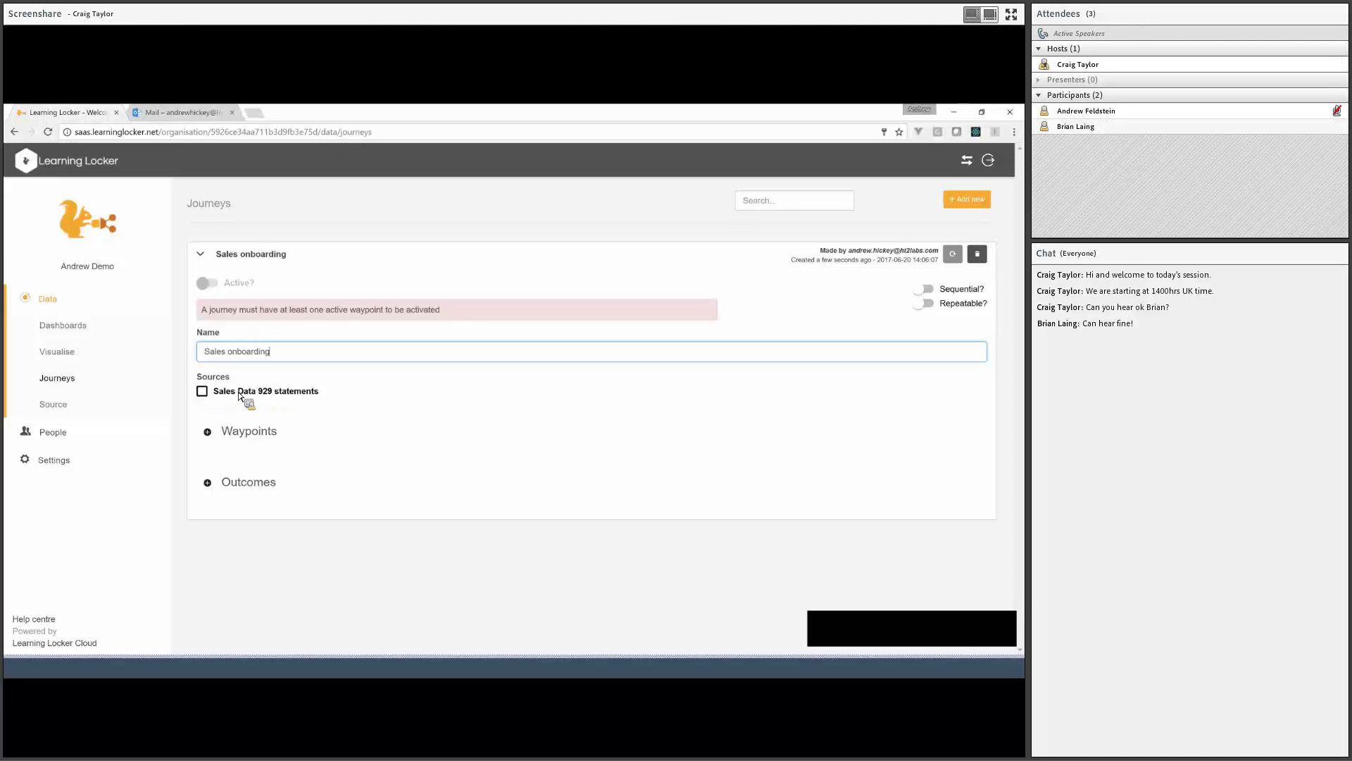
click(202, 392)
click(203, 391)
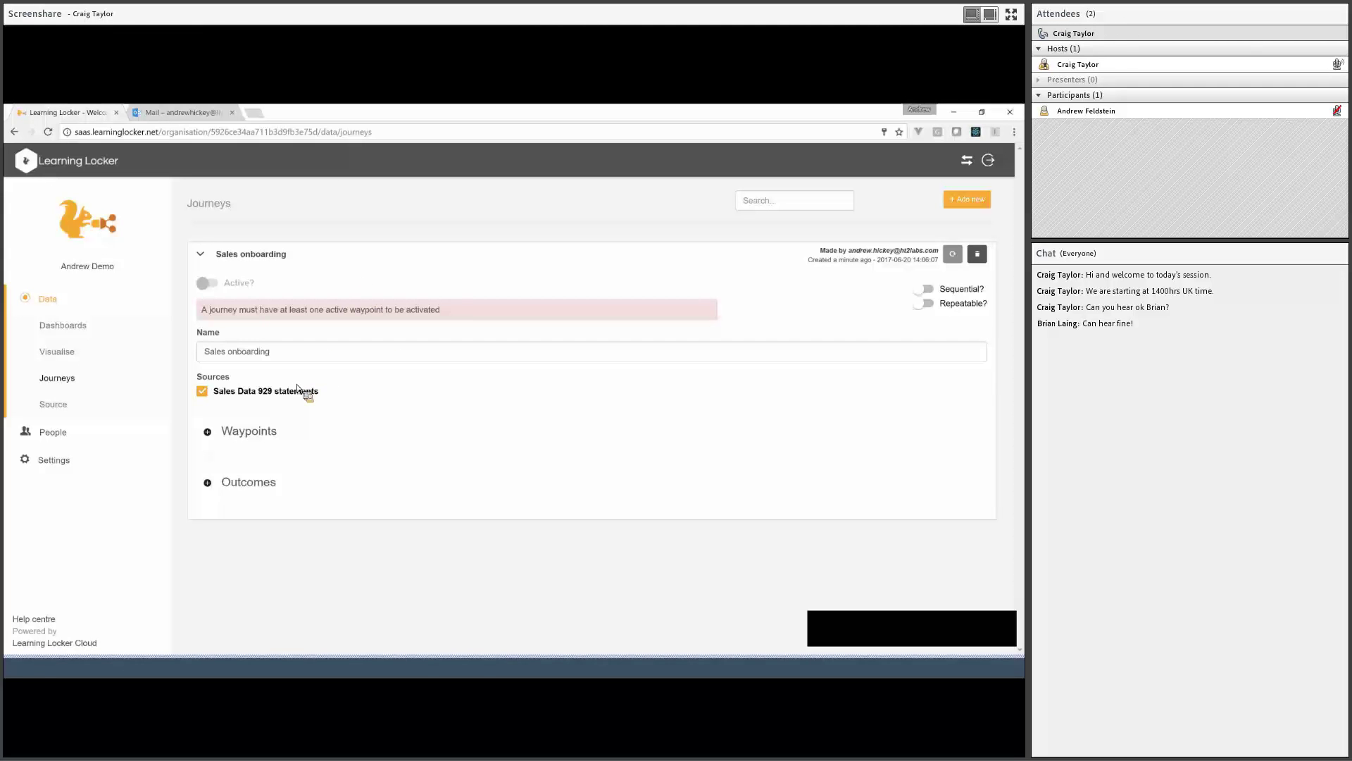
click(207, 432)
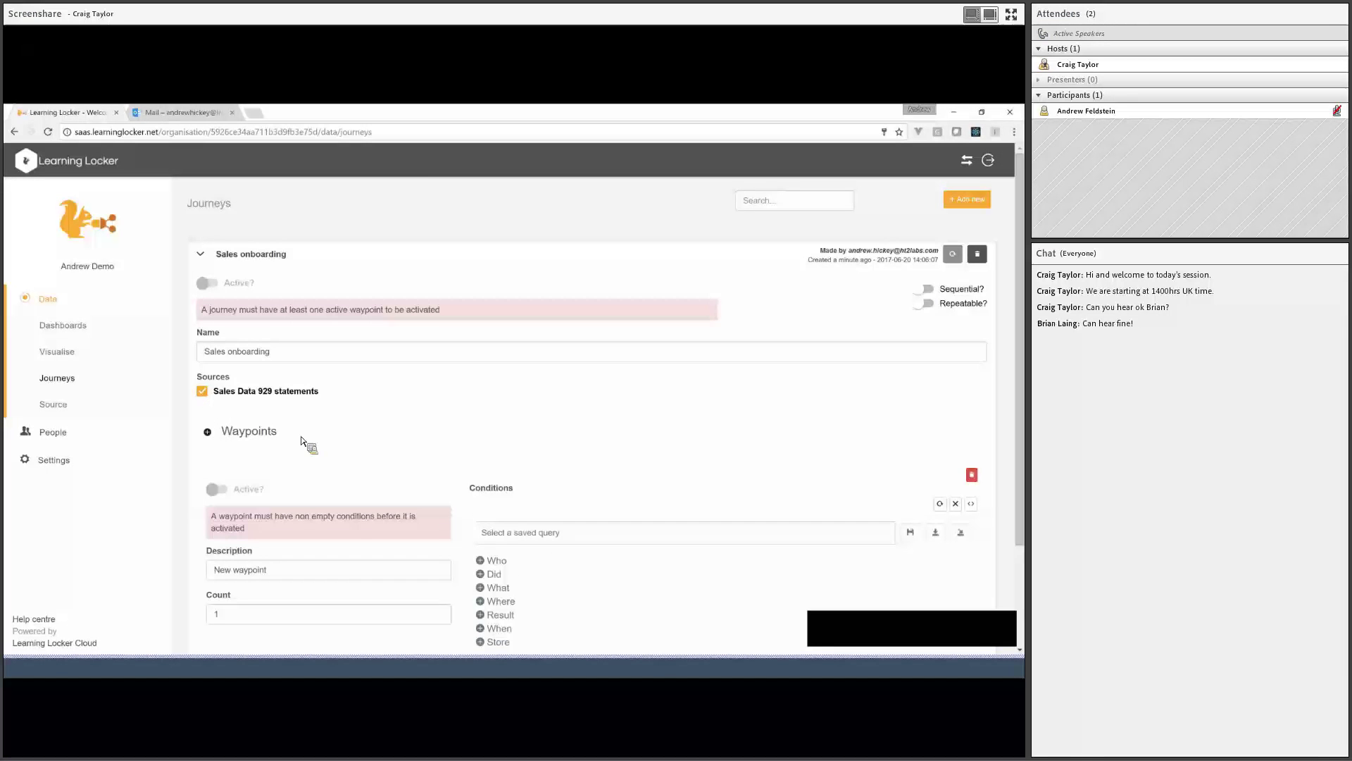
Describe the first waypoint as 'Joined company', require the joined verb, and make it active
scroll(452, 444, down, 2)
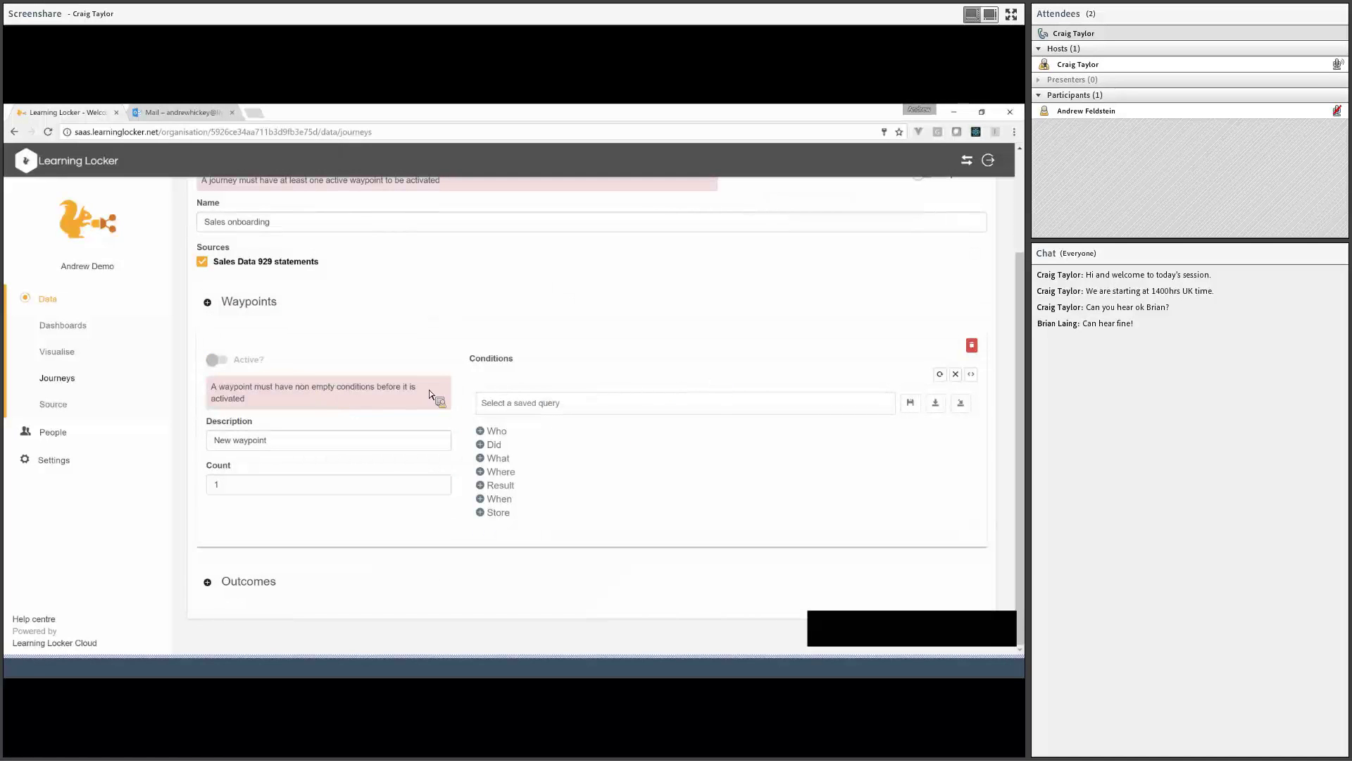
drag(209, 445, 347, 446)
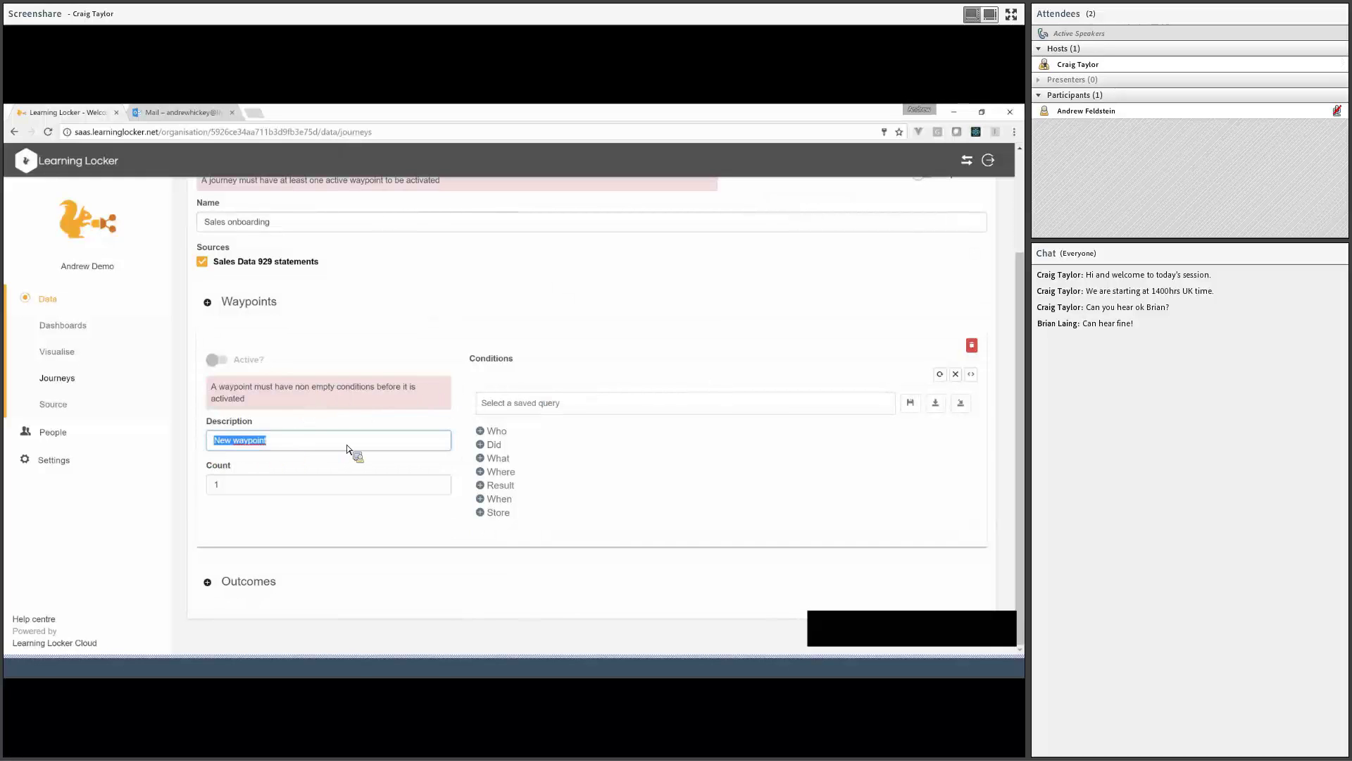
text(Joined )
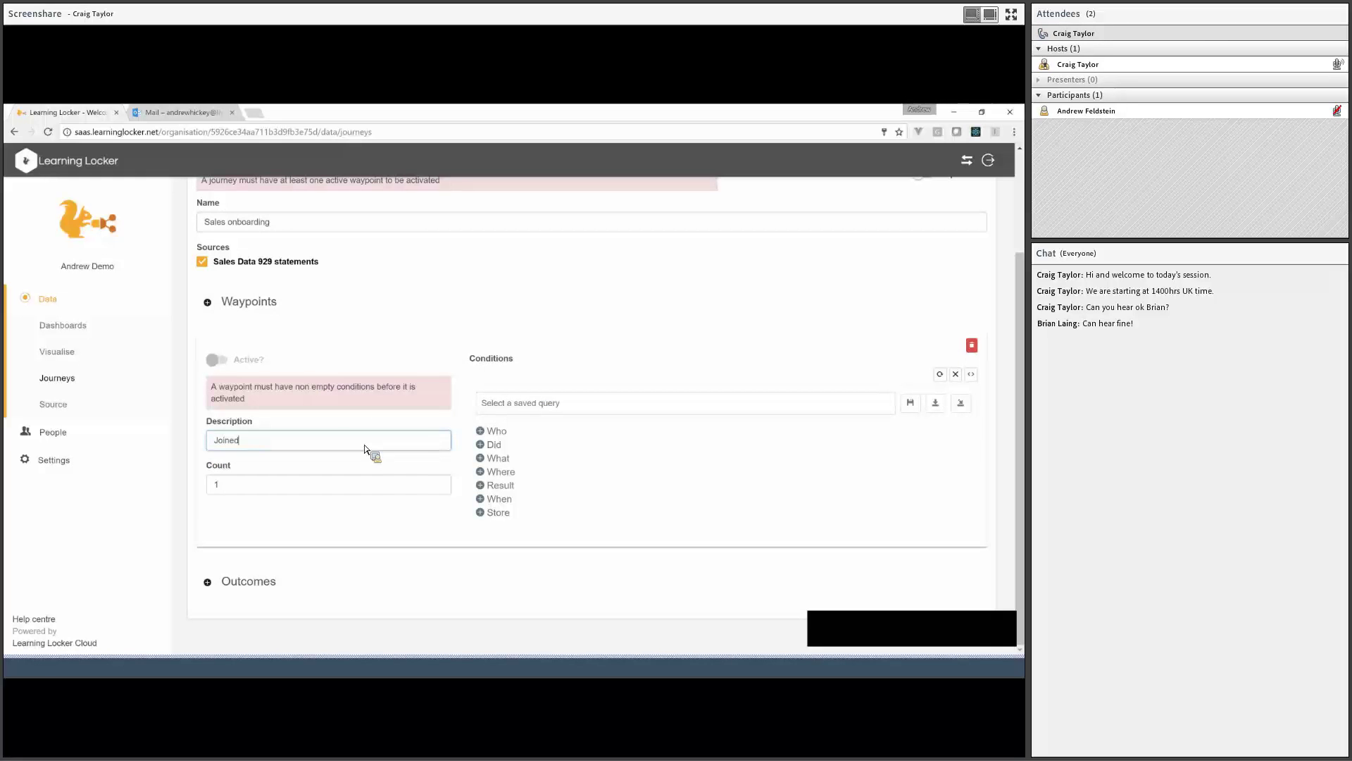
text(company)
click(497, 445)
click(596, 472)
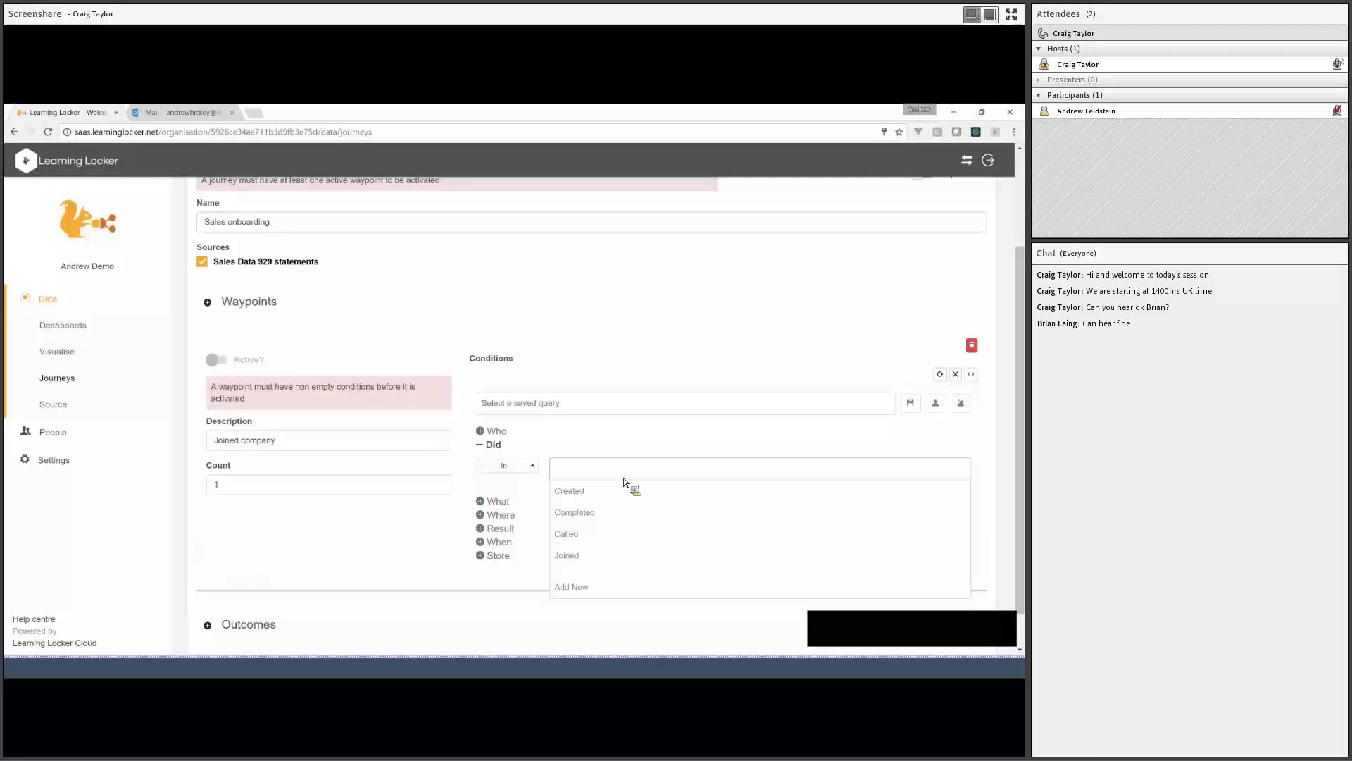
click(572, 556)
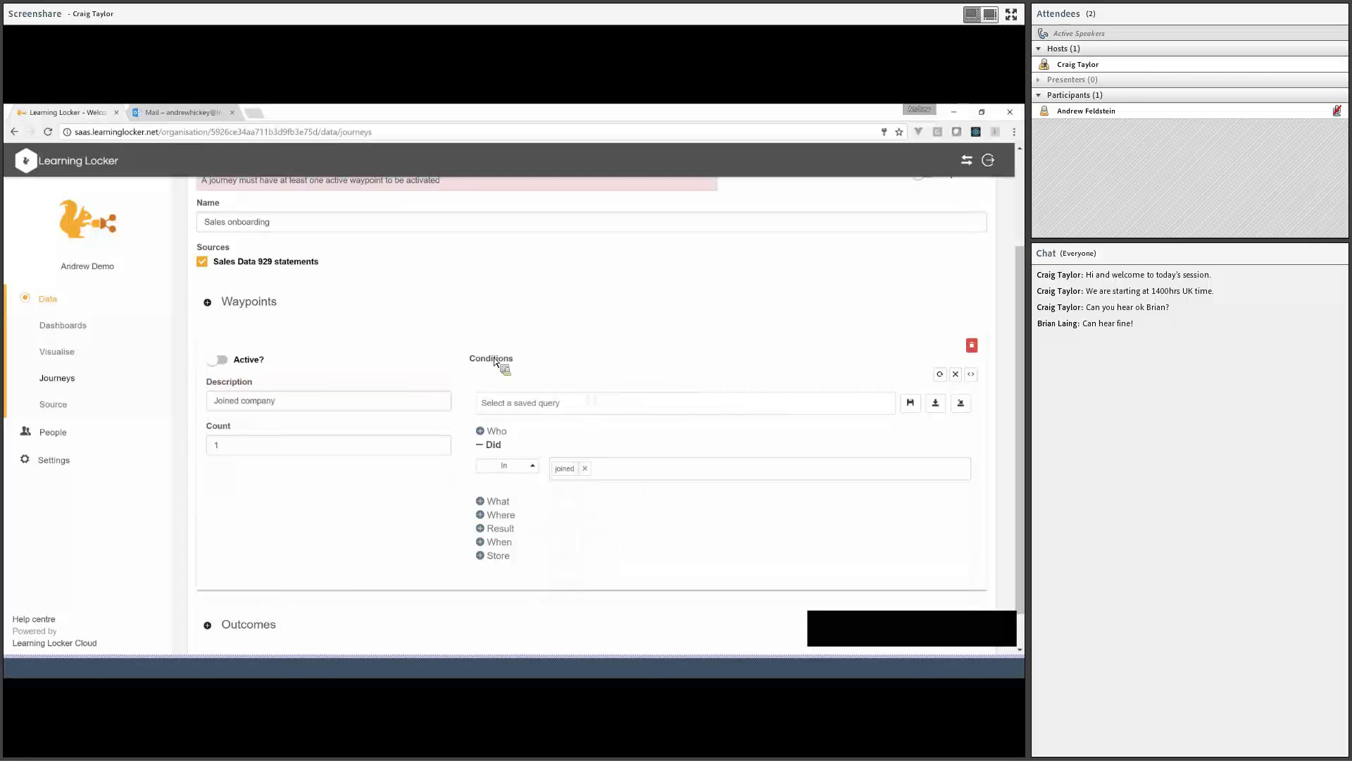
click(219, 364)
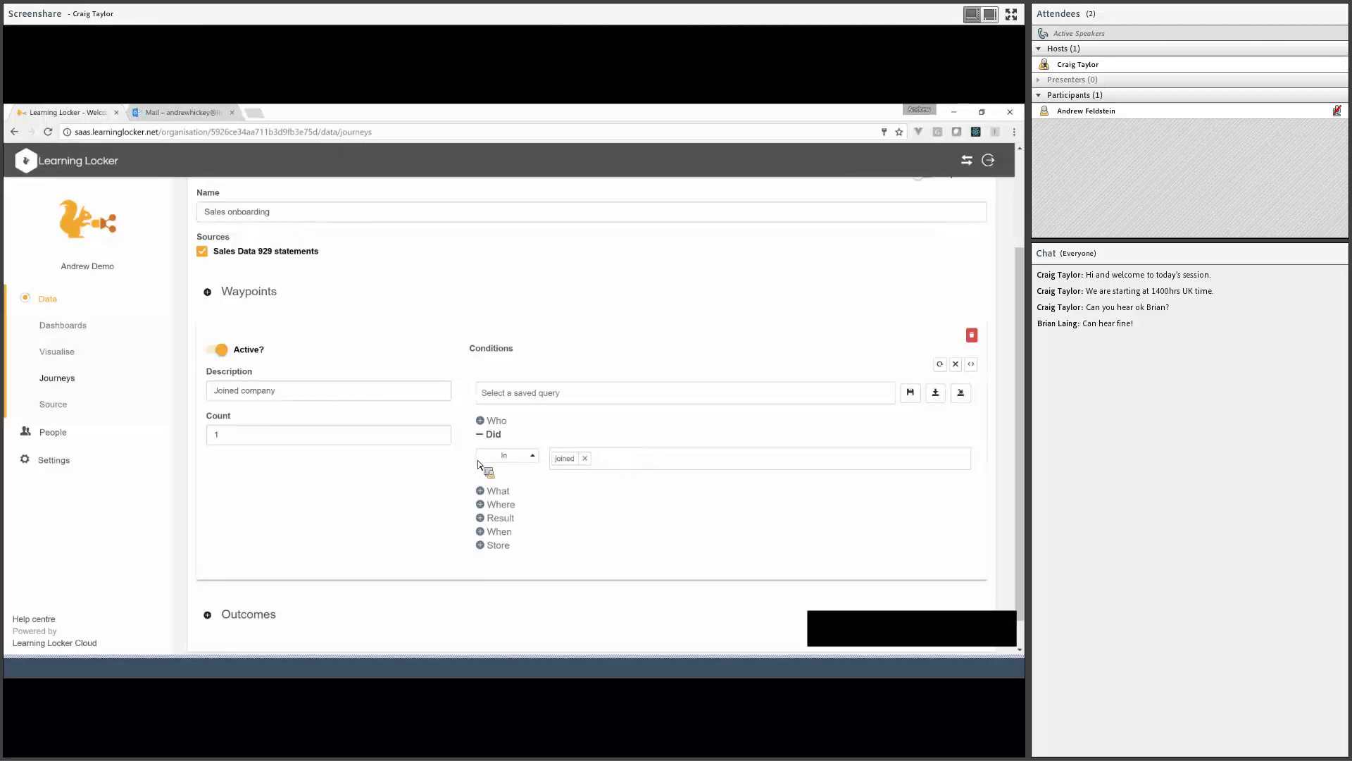
Make the Sales onboarding journey active and return to the visualisations list
scroll(574, 523, up, 1)
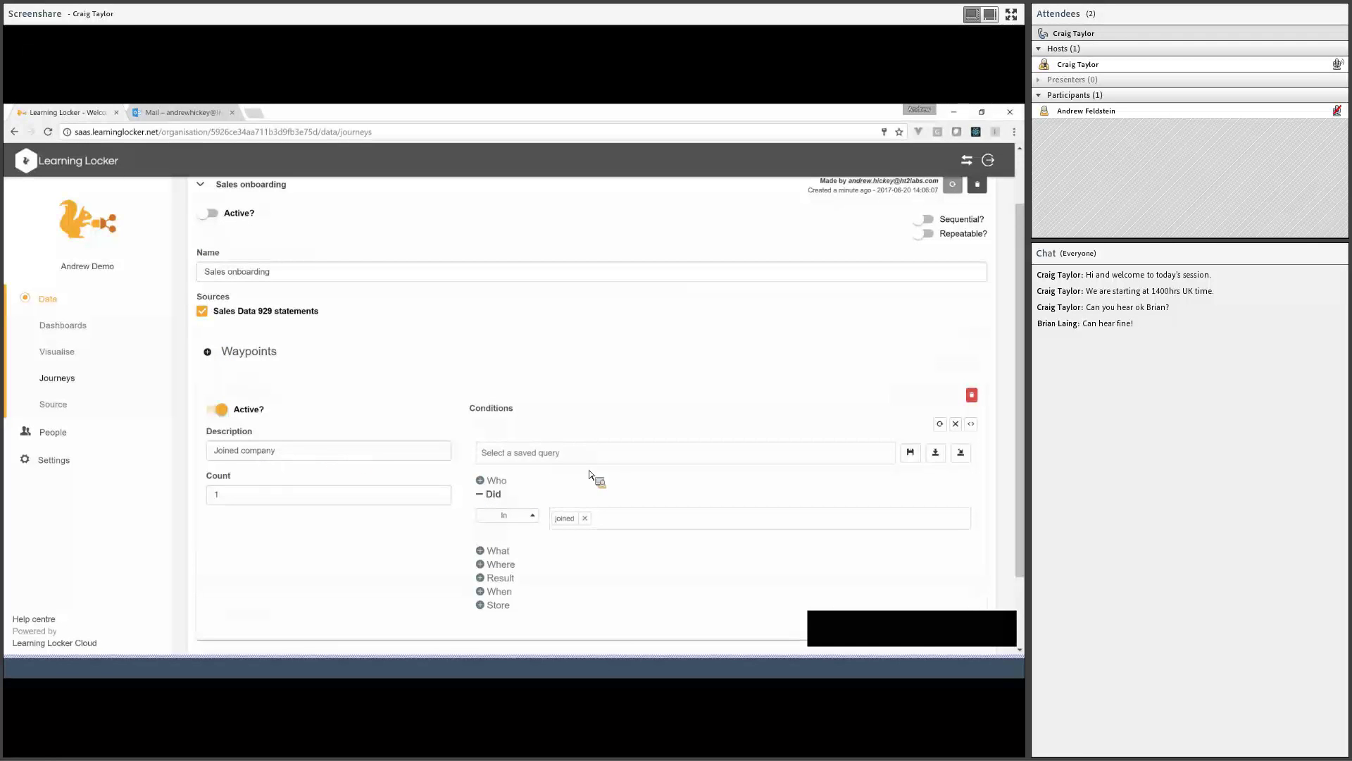
scroll(678, 465, down, 1)
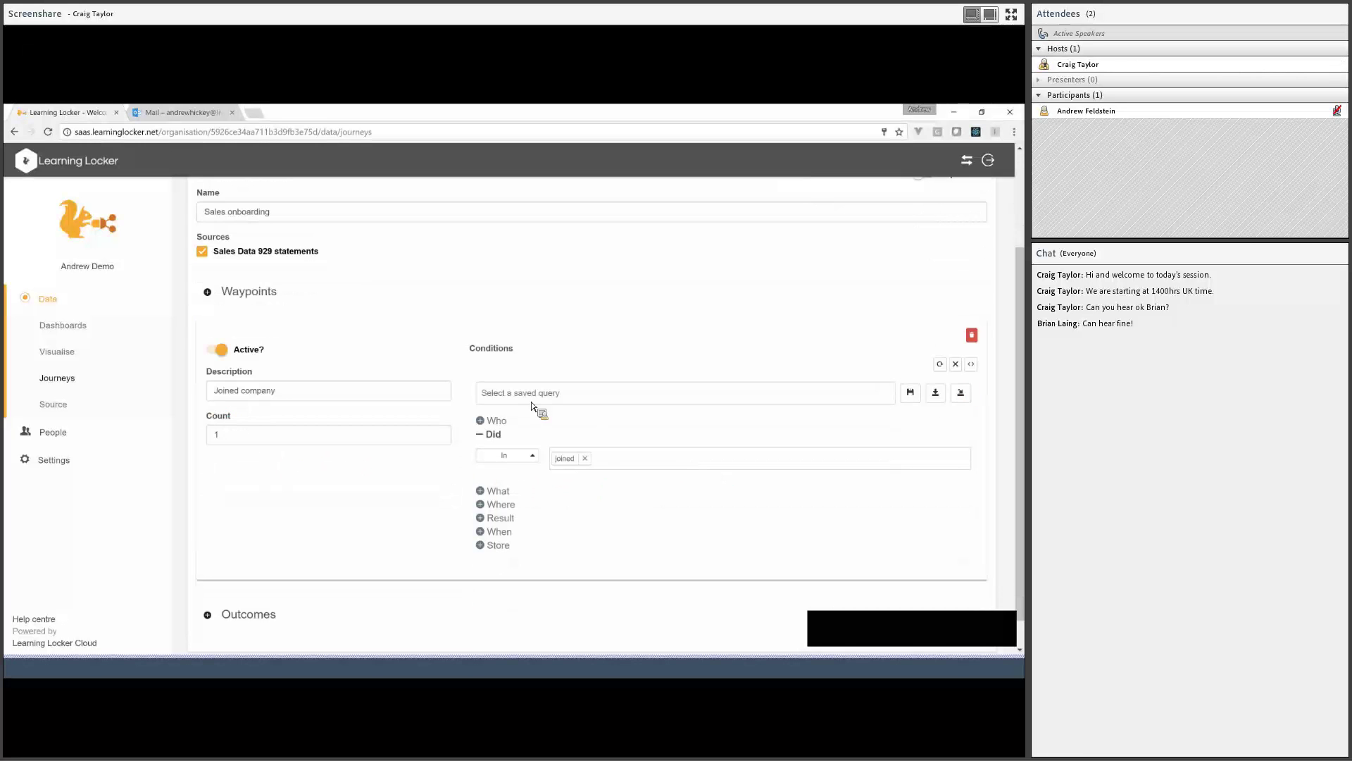
scroll(513, 402, up, 2)
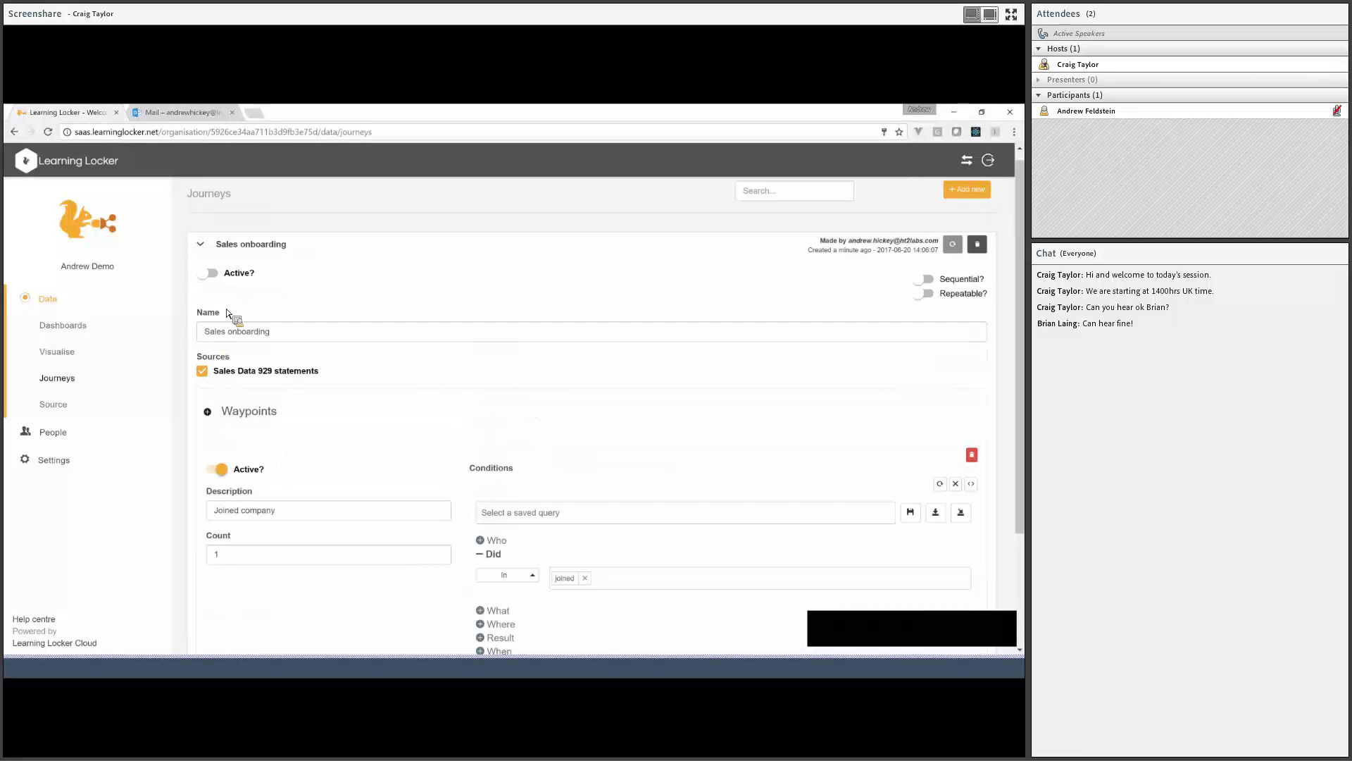
click(213, 275)
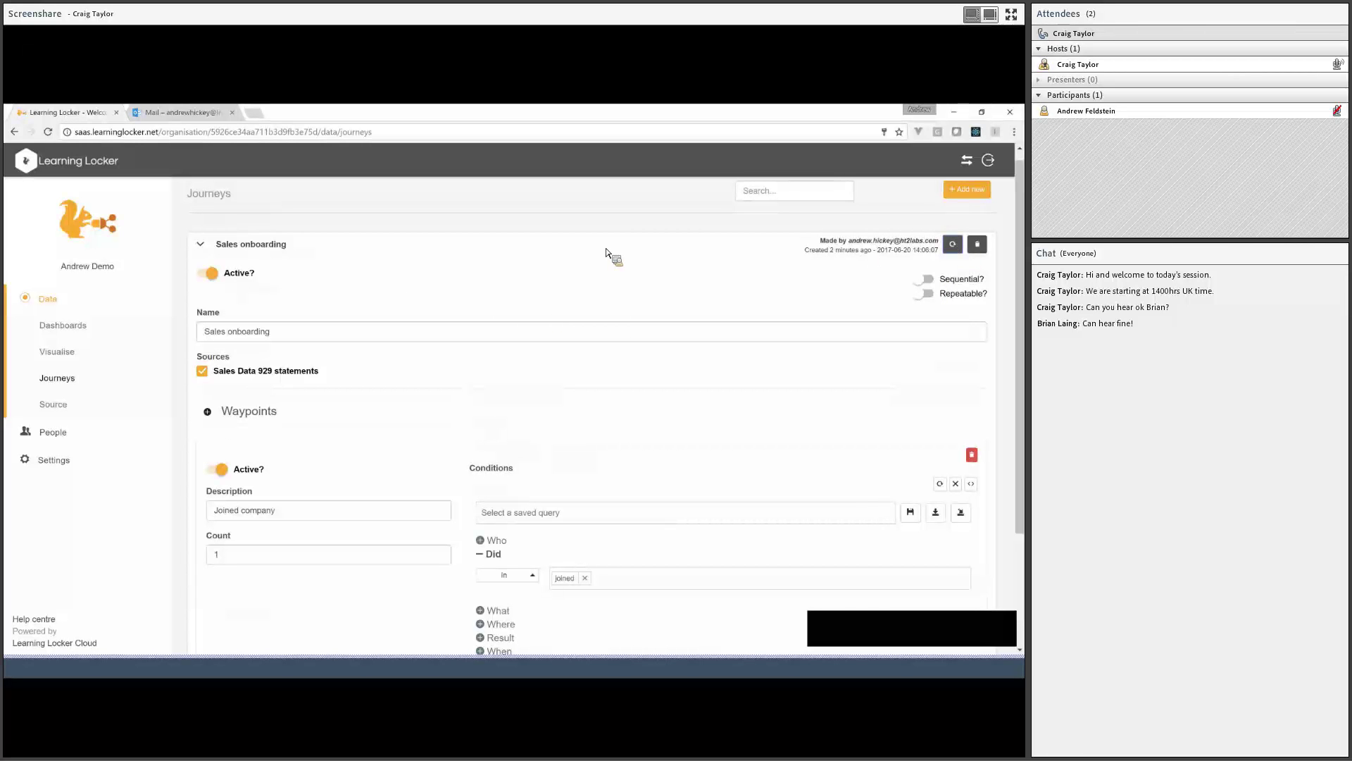
click(58, 352)
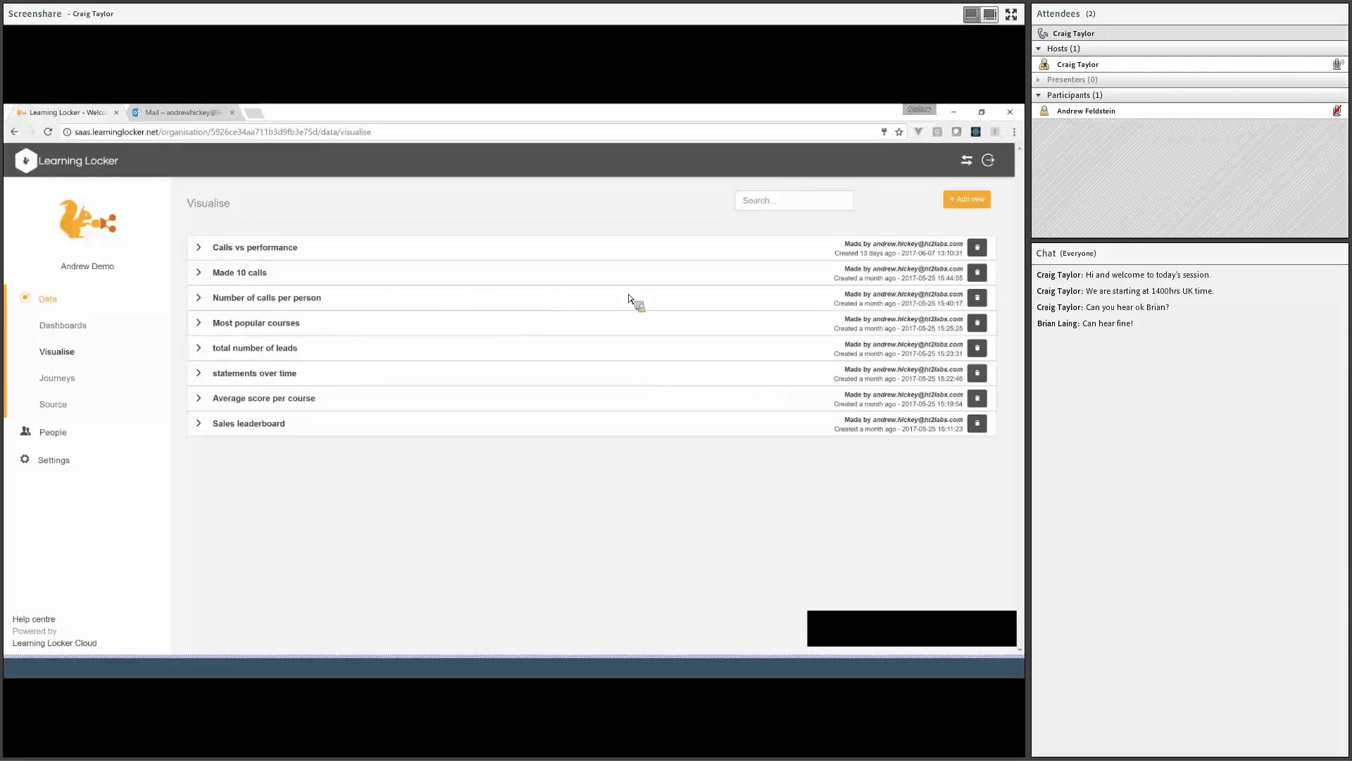
Create a new Journeys-type visualisation described as 'Onboarding journey'
click(979, 201)
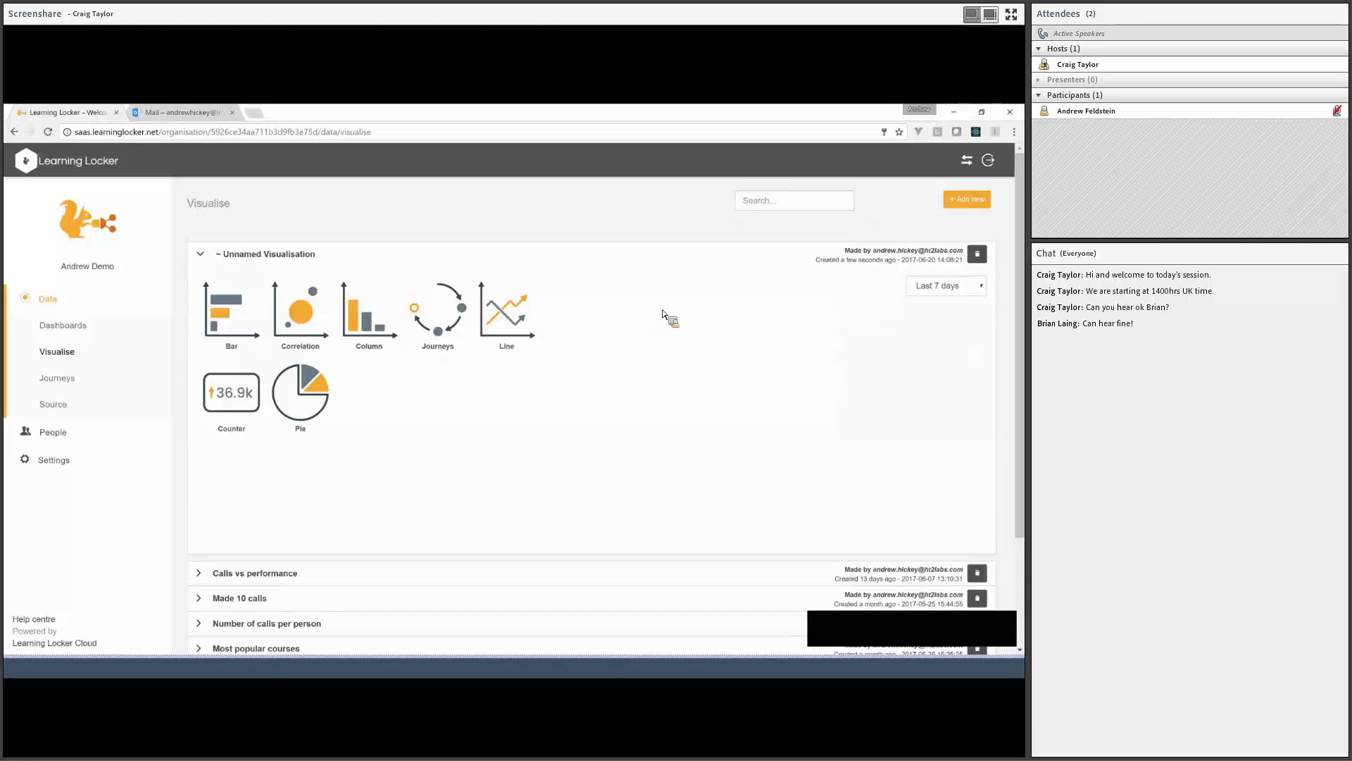
scroll(505, 313, down, 2)
scroll(447, 331, up, 2)
click(444, 329)
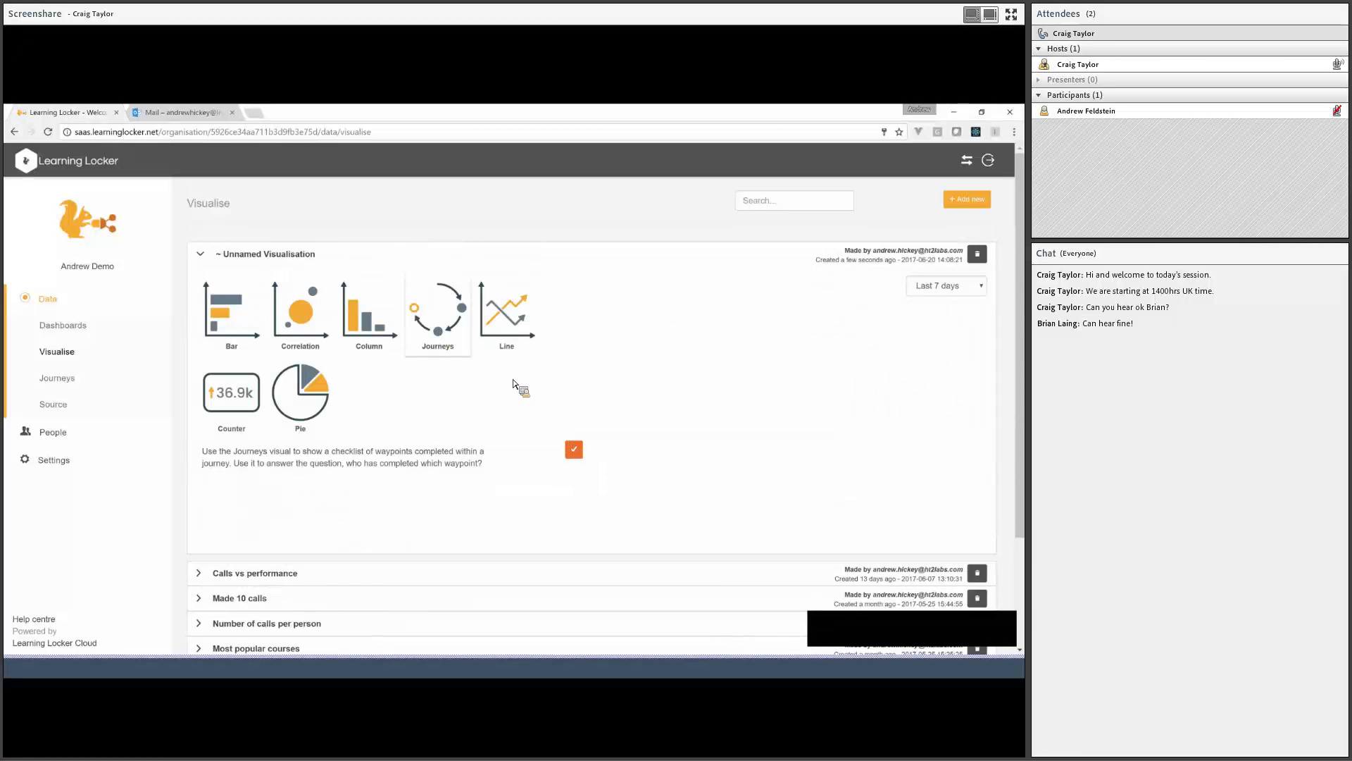
click(574, 449)
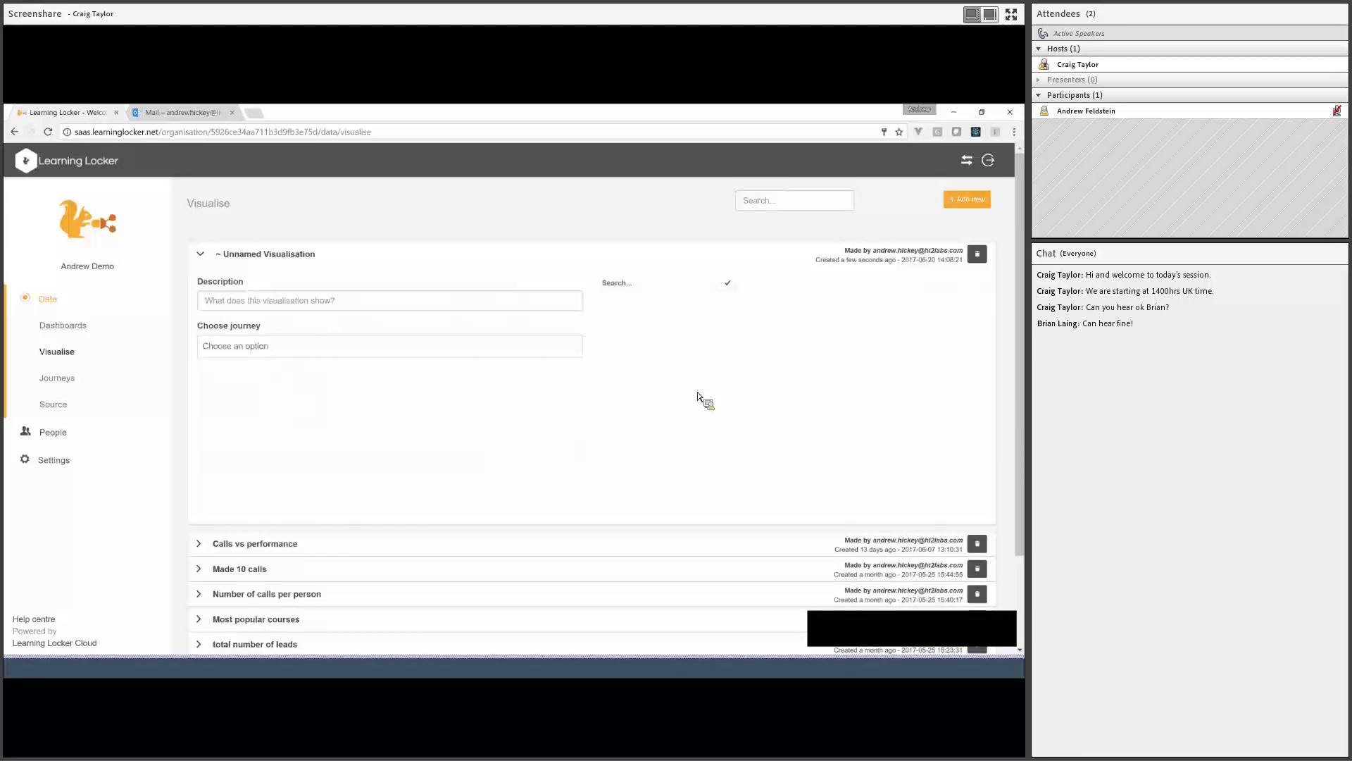
click(317, 303)
text(Onboa)
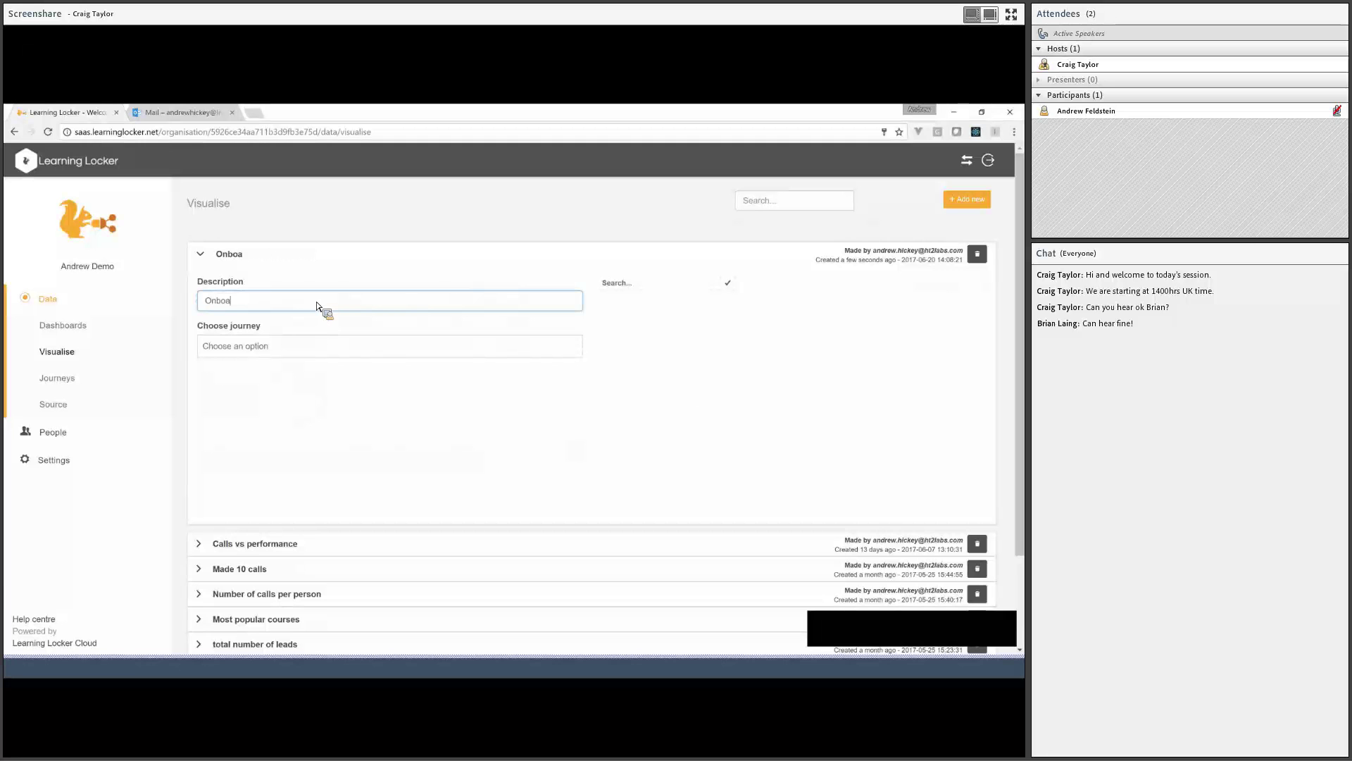
text(rding journey)
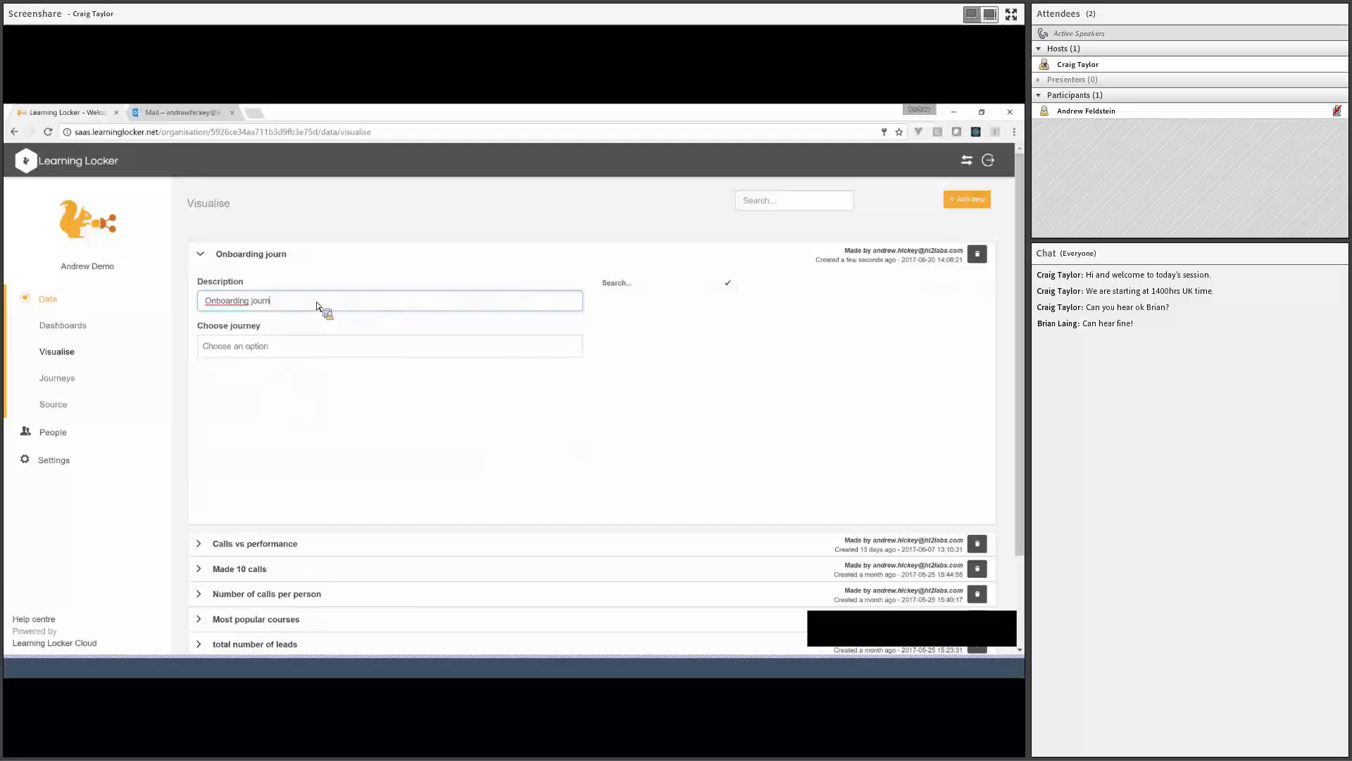
Chart the Sales Onboarding journey in the Onboarding journey visualisation
click(290, 353)
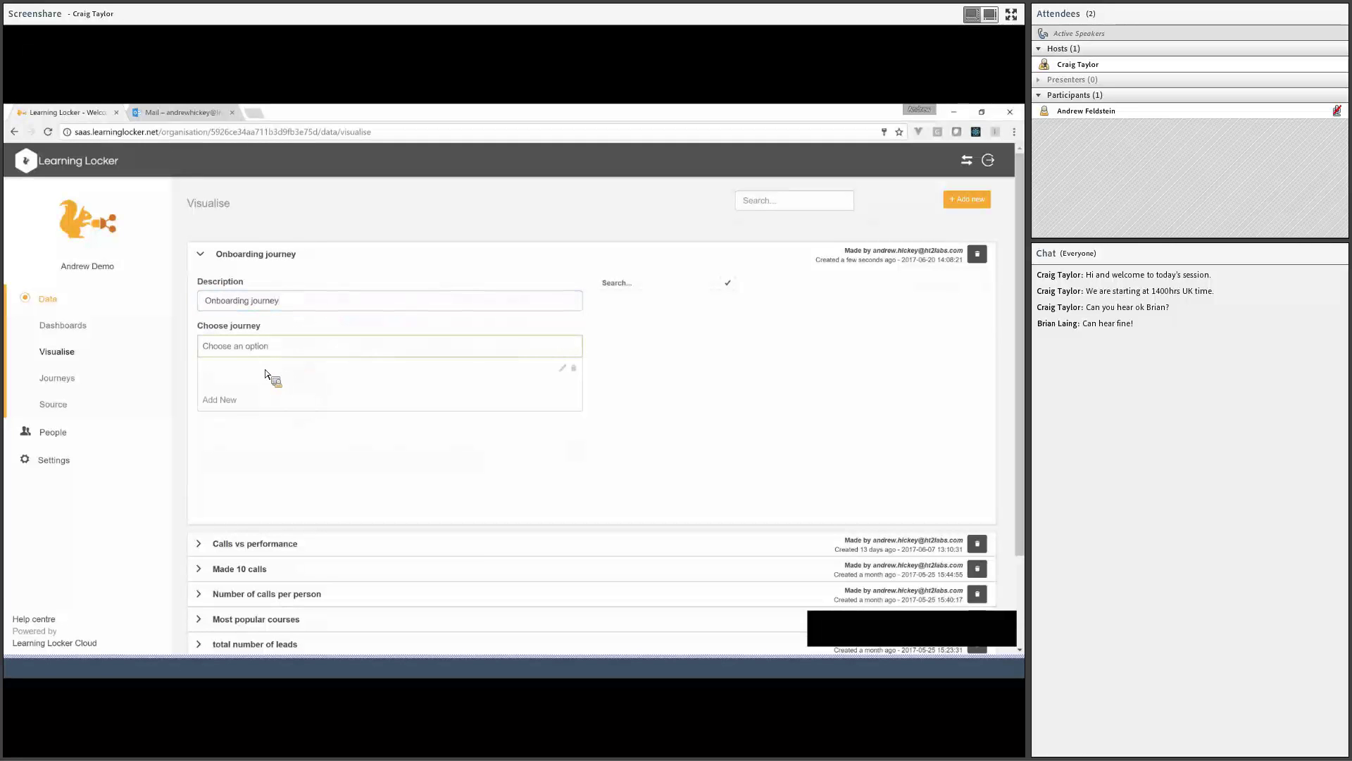
click(355, 368)
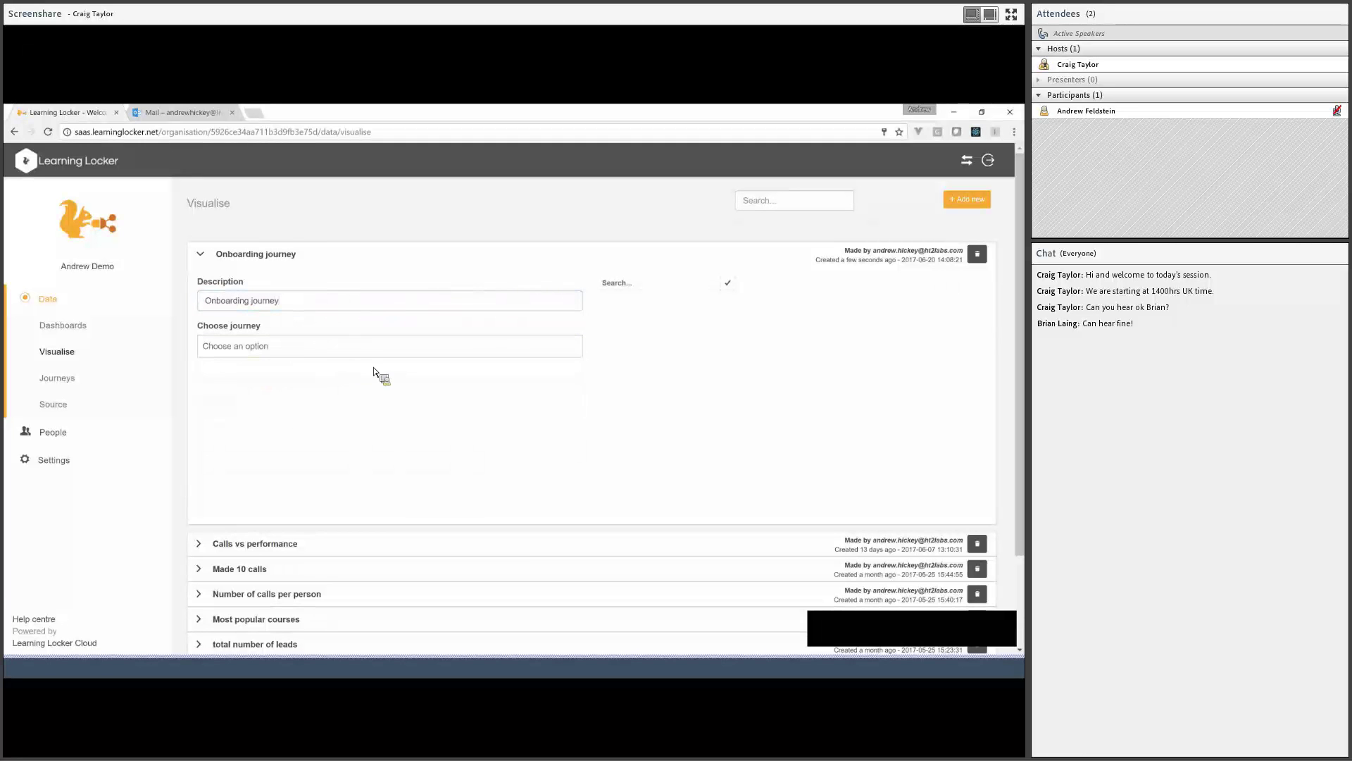
click(83, 378)
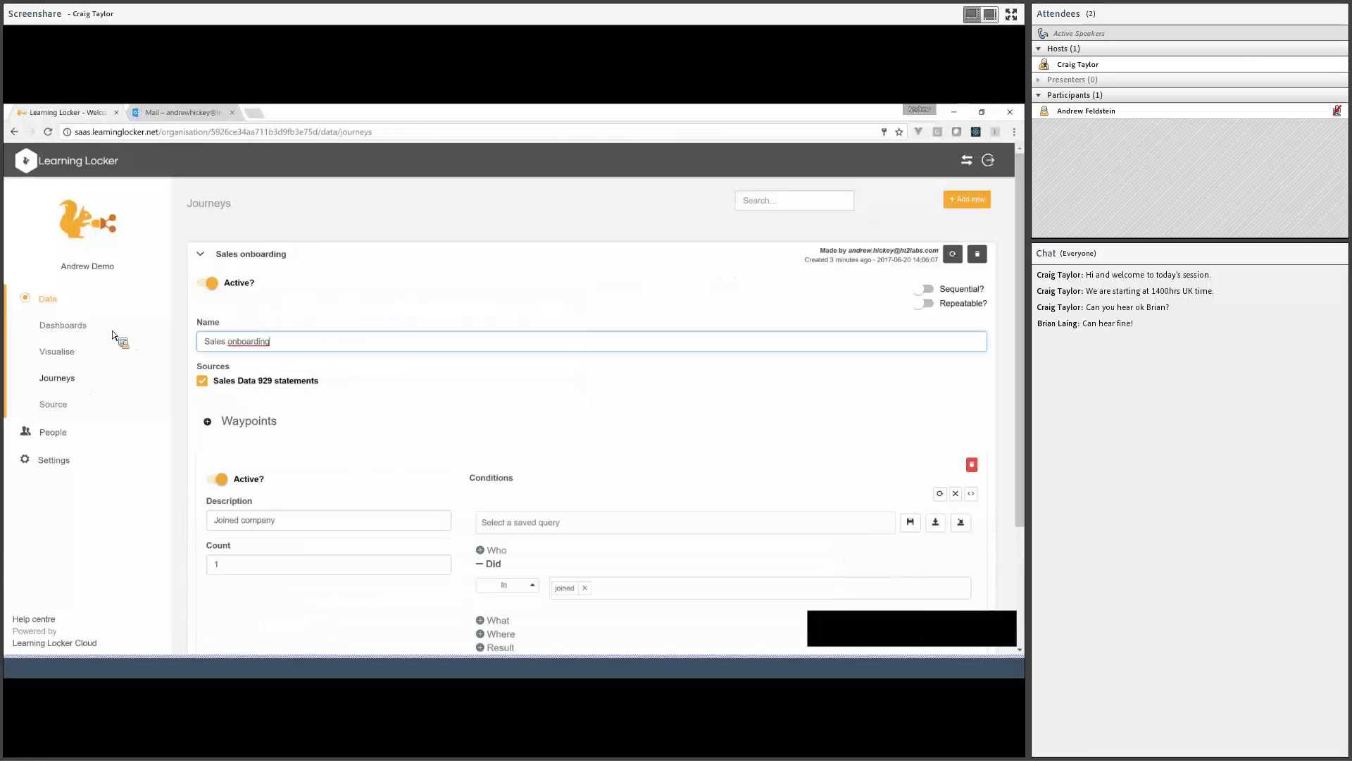
click(79, 355)
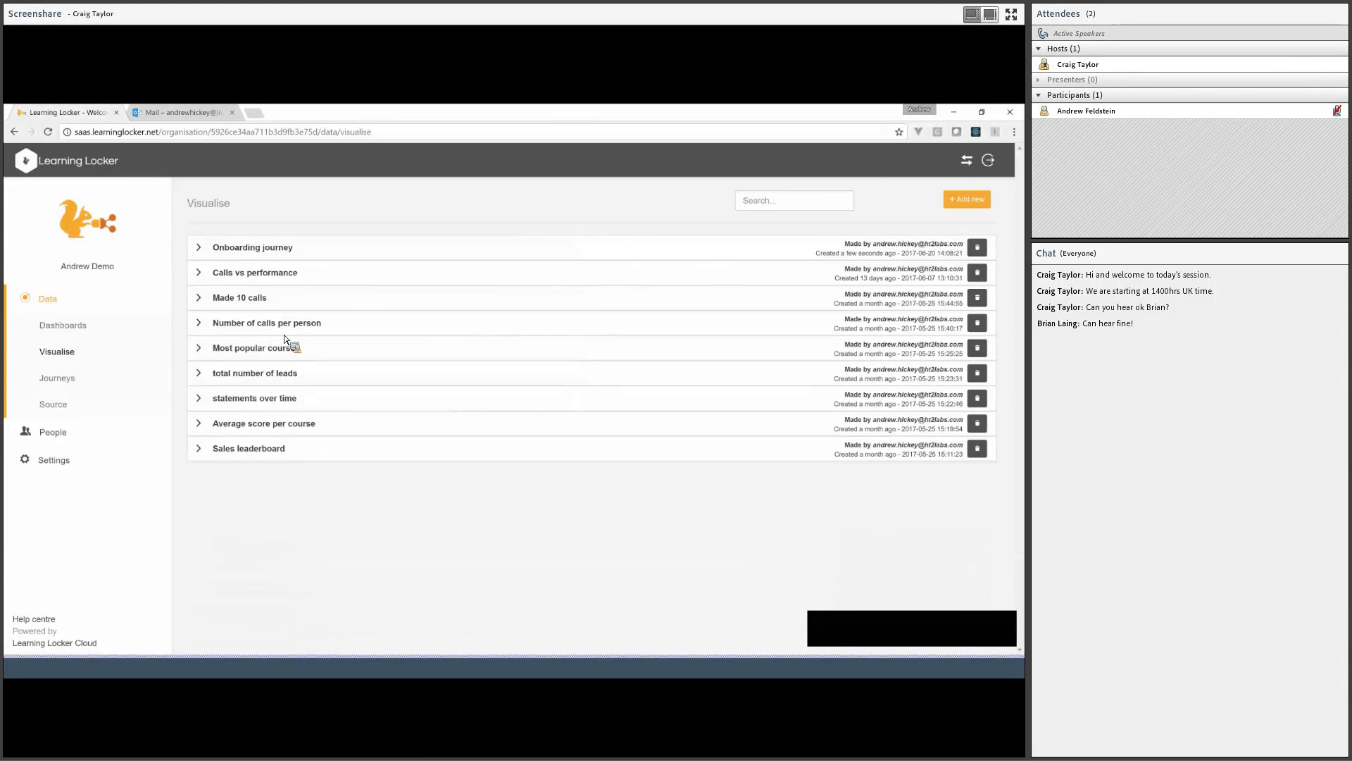
click(278, 350)
click(491, 369)
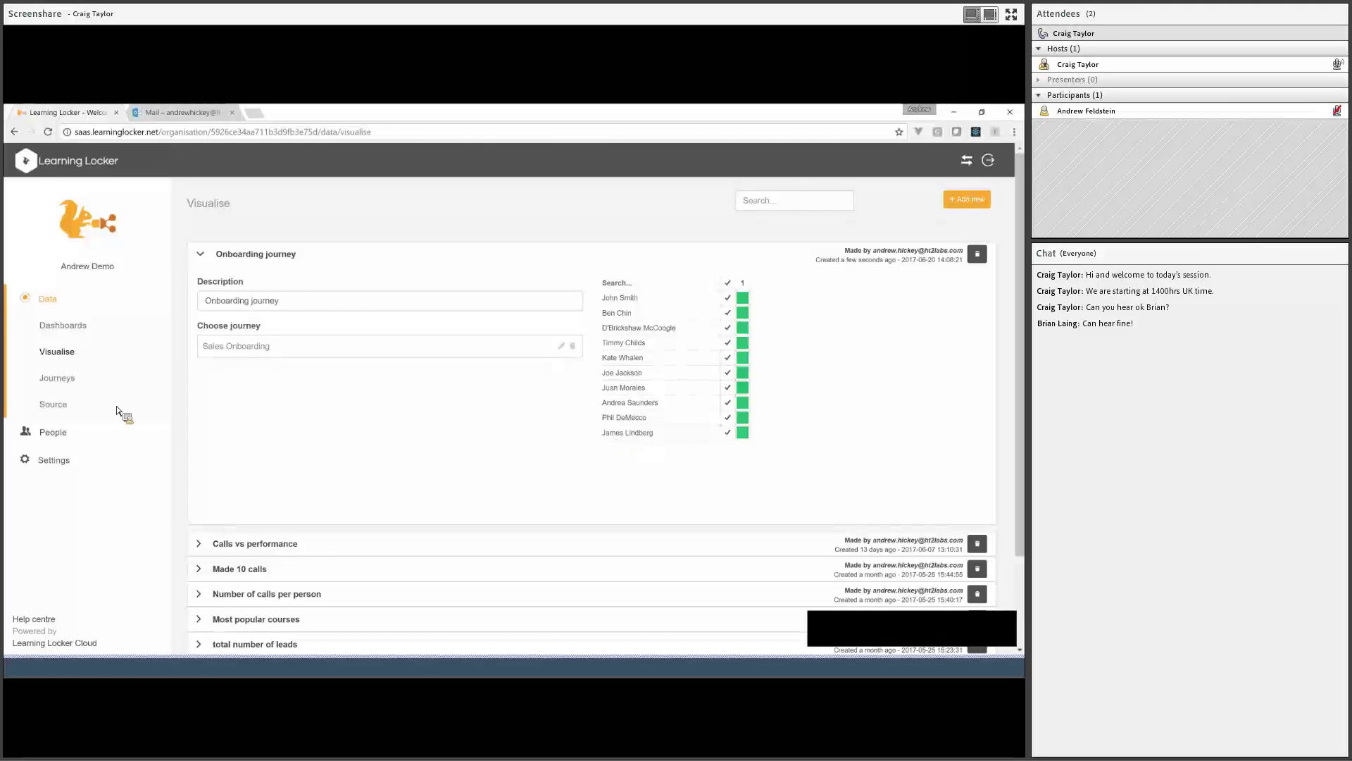
click(67, 379)
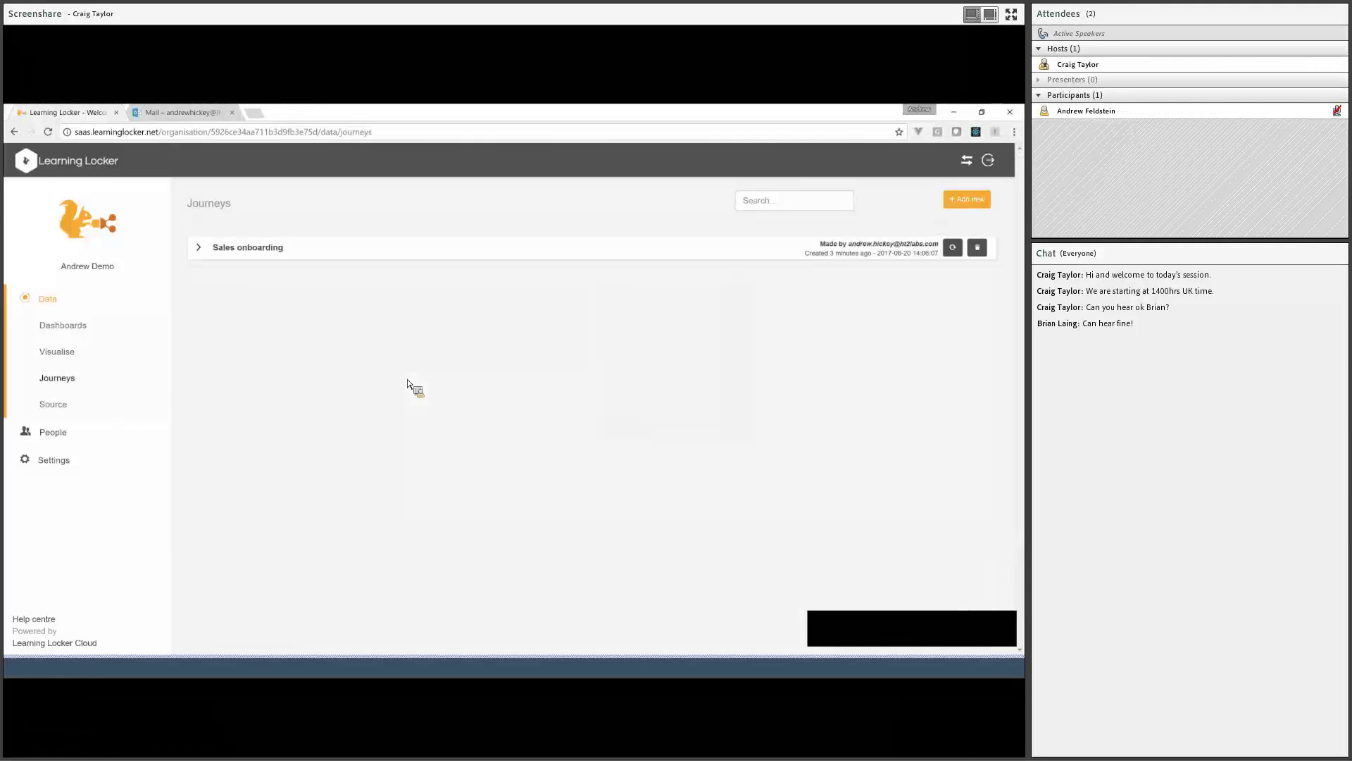
Add a second Sales onboarding waypoint, 'Complete training', requiring the completed verb
click(308, 255)
scroll(332, 380, down, 3)
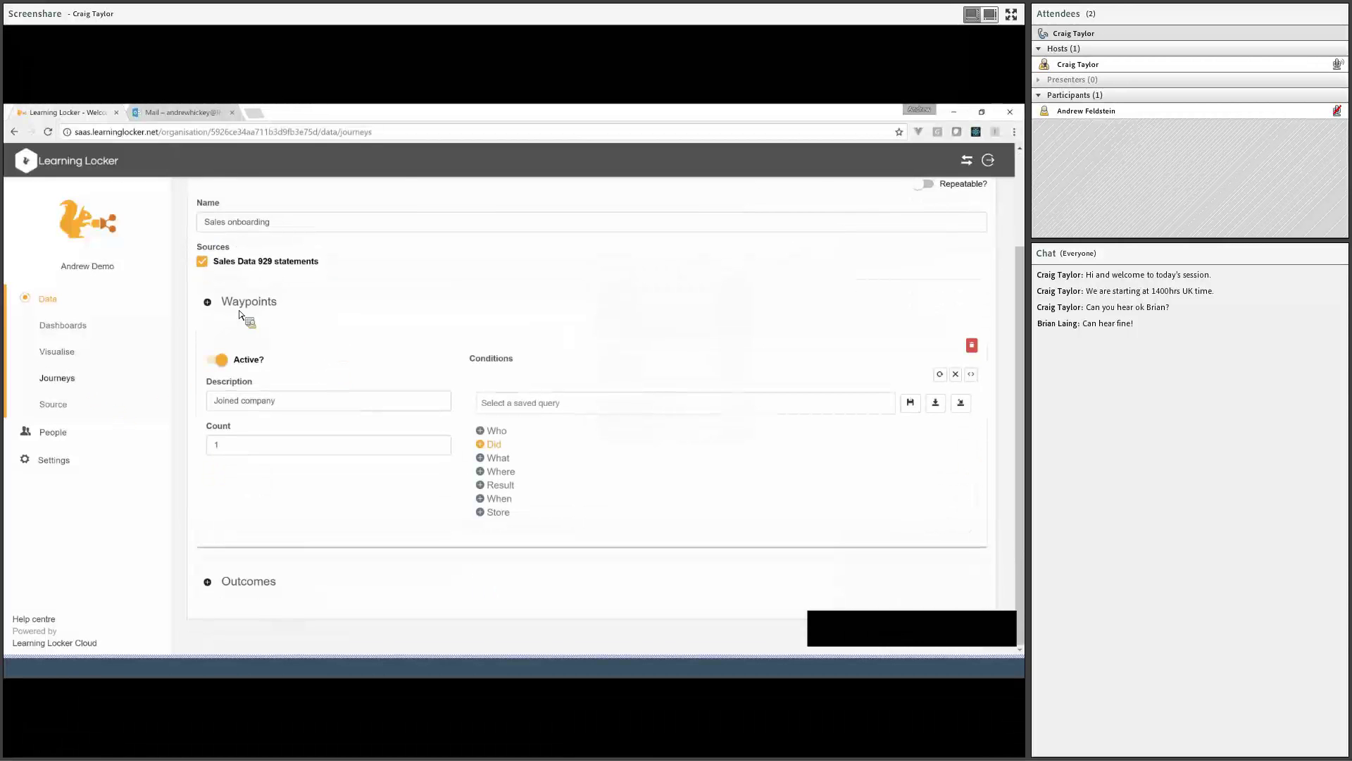
click(208, 302)
scroll(312, 471, down, 3)
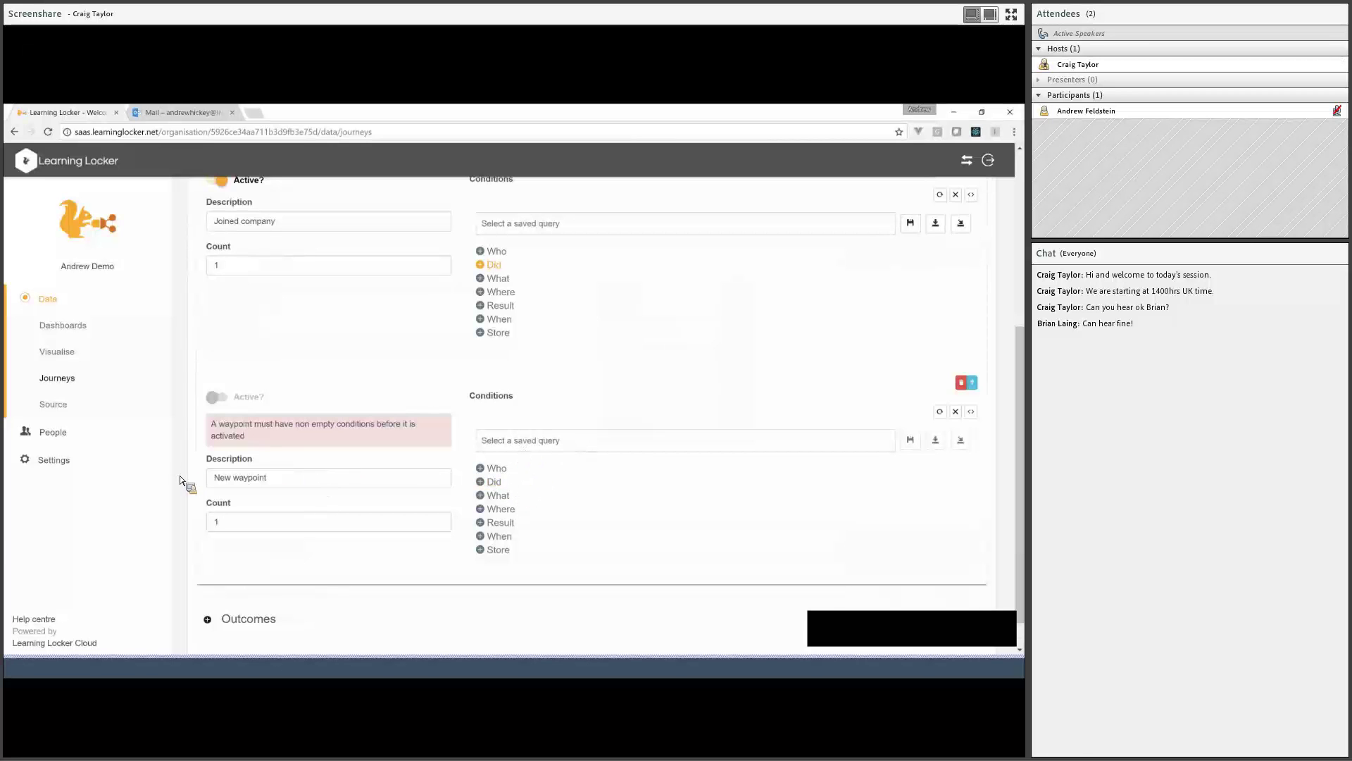
key(Tab)
text(Compl)
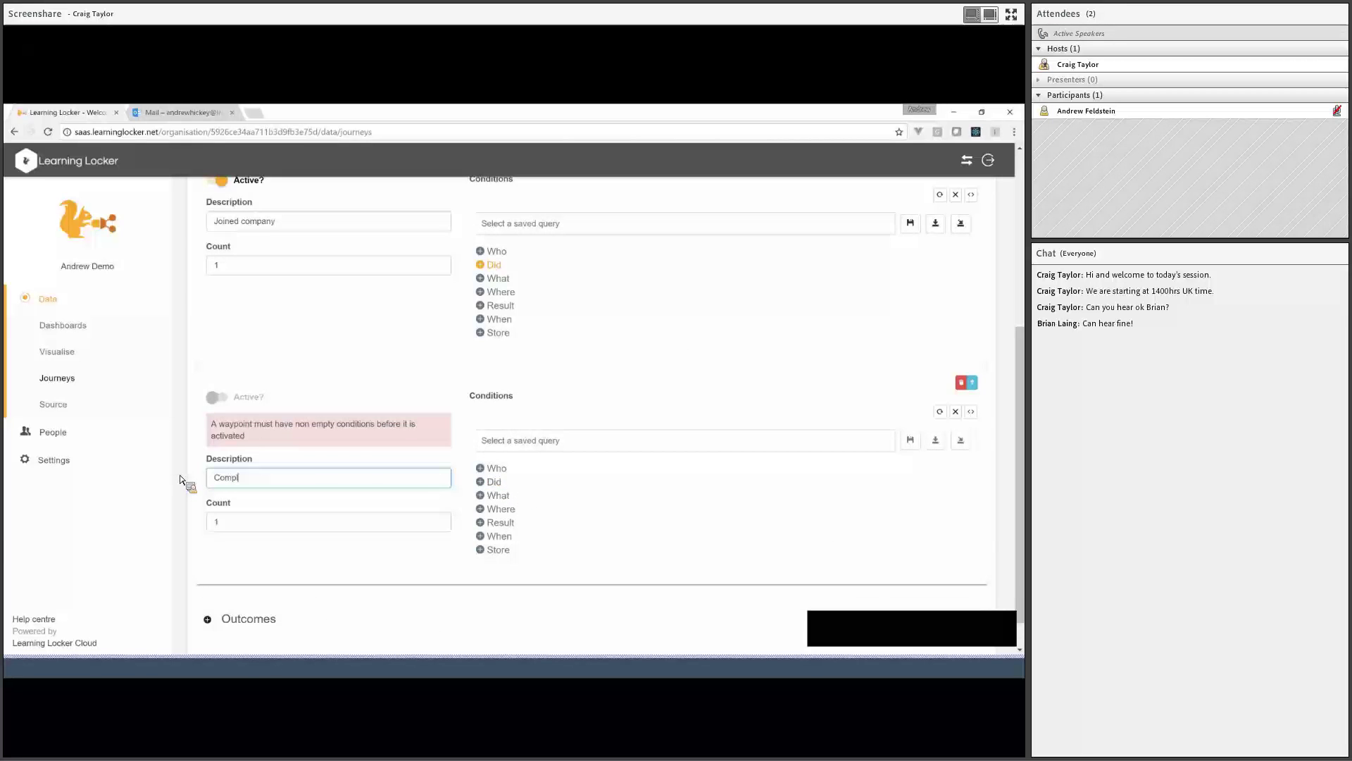
text(ete training)
key(Tab)
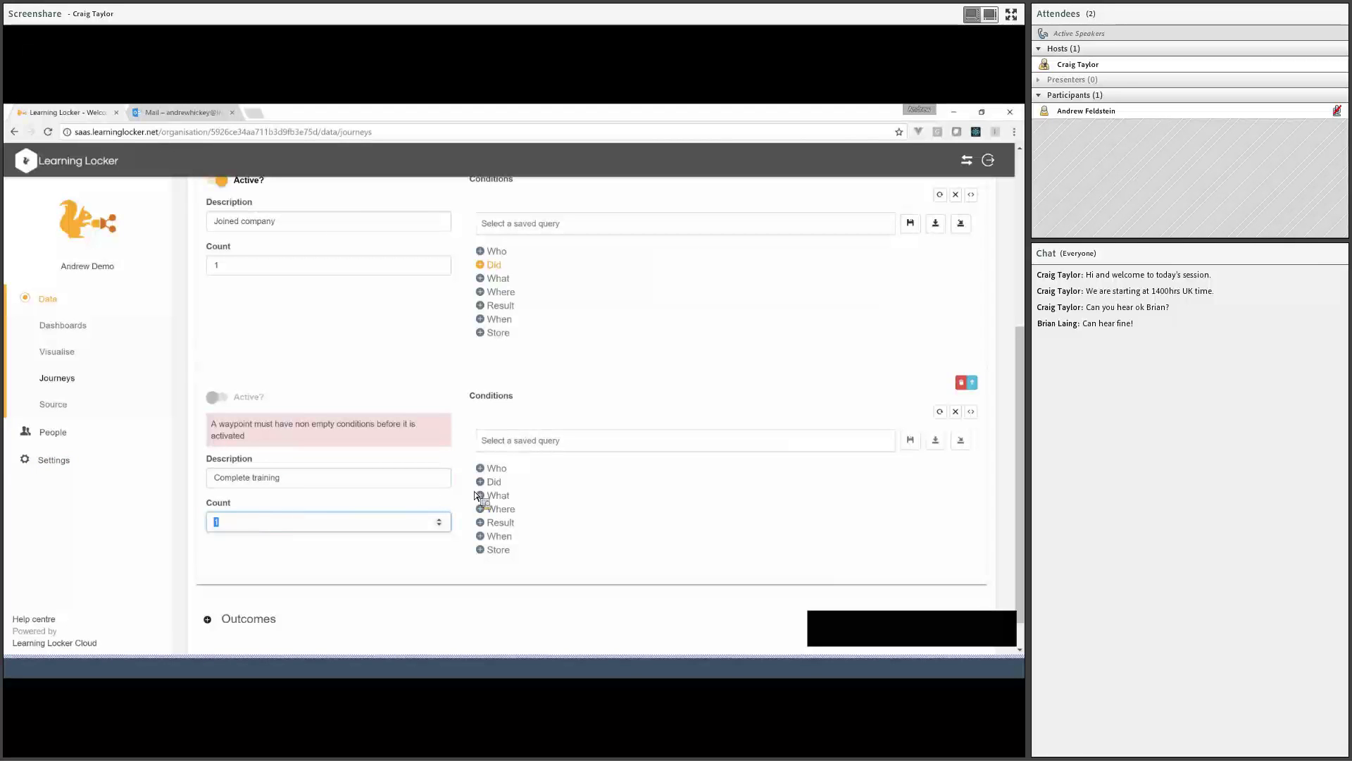
click(496, 486)
click(634, 506)
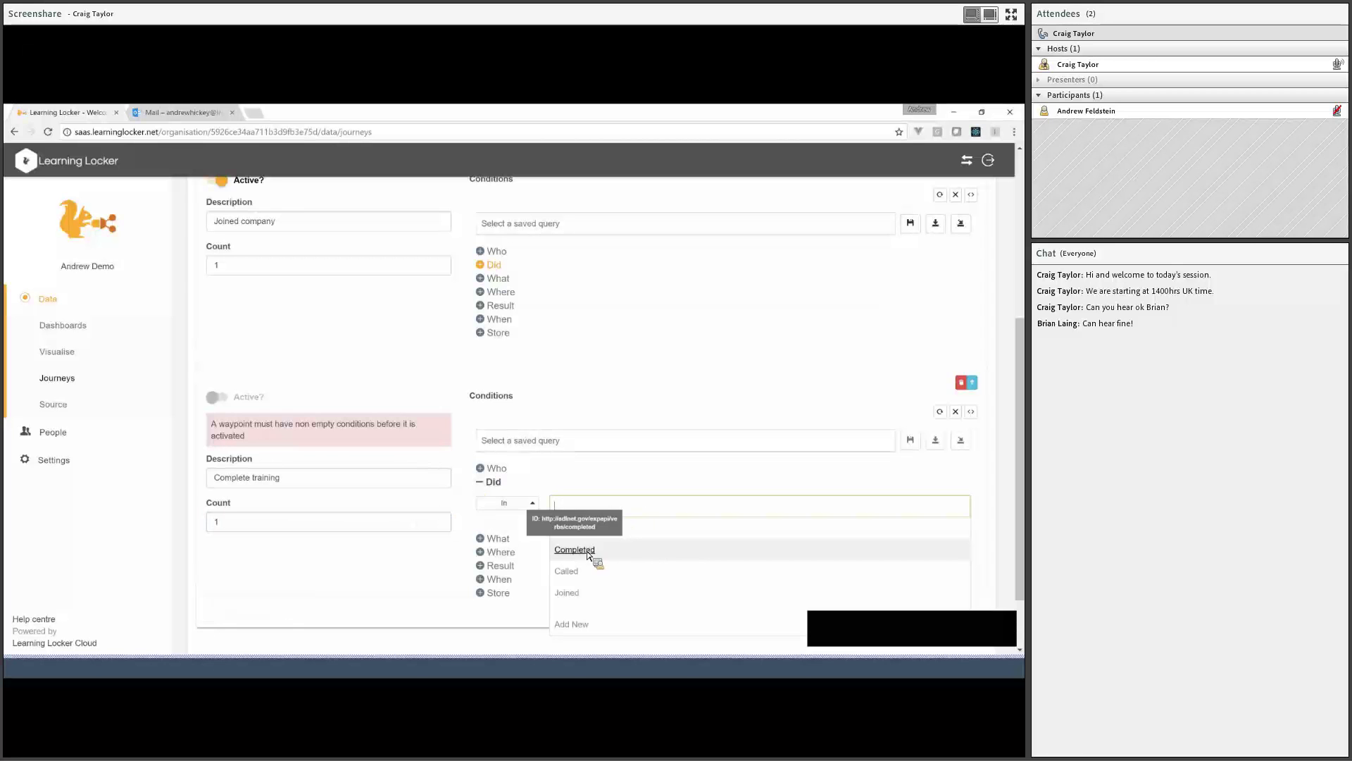
click(574, 549)
click(493, 482)
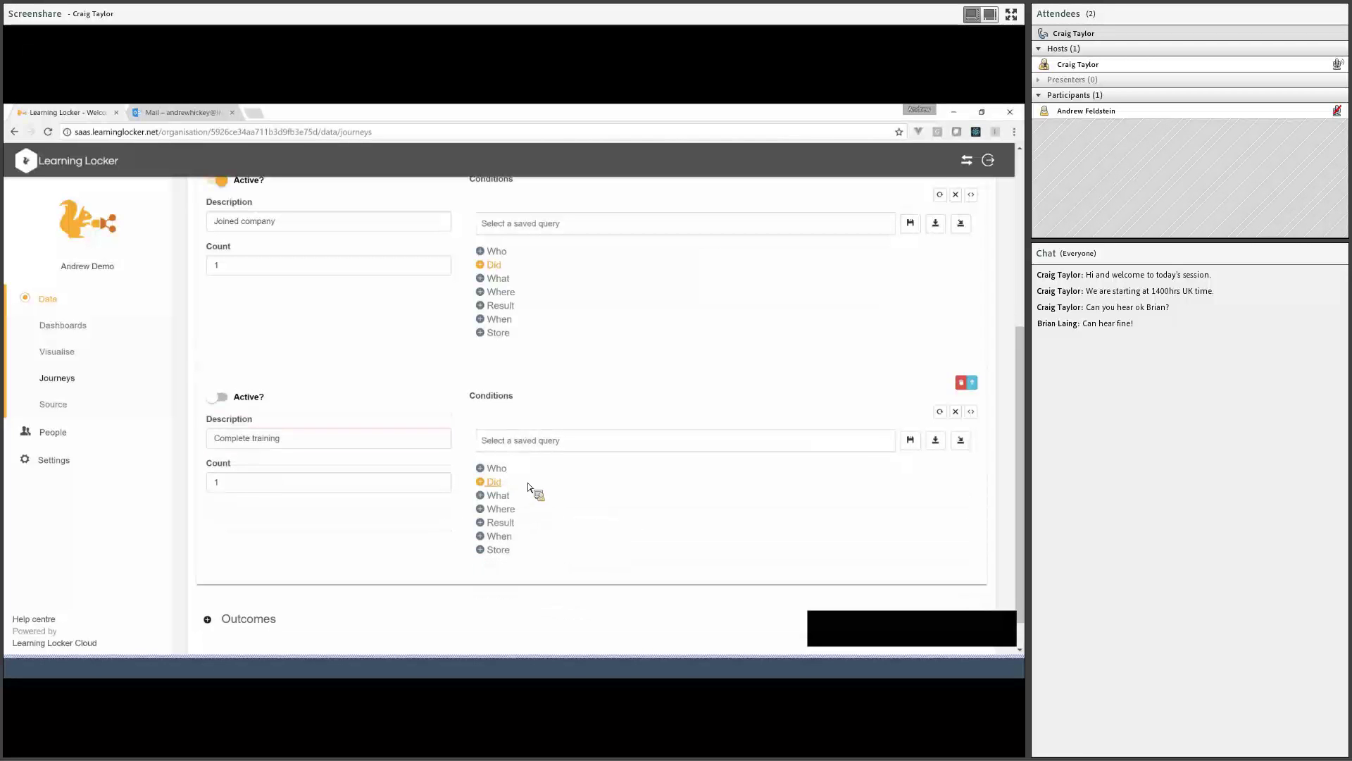
Try an Acorn Corp activity condition on the first waypoint, then remove it again
scroll(547, 454, up, 1)
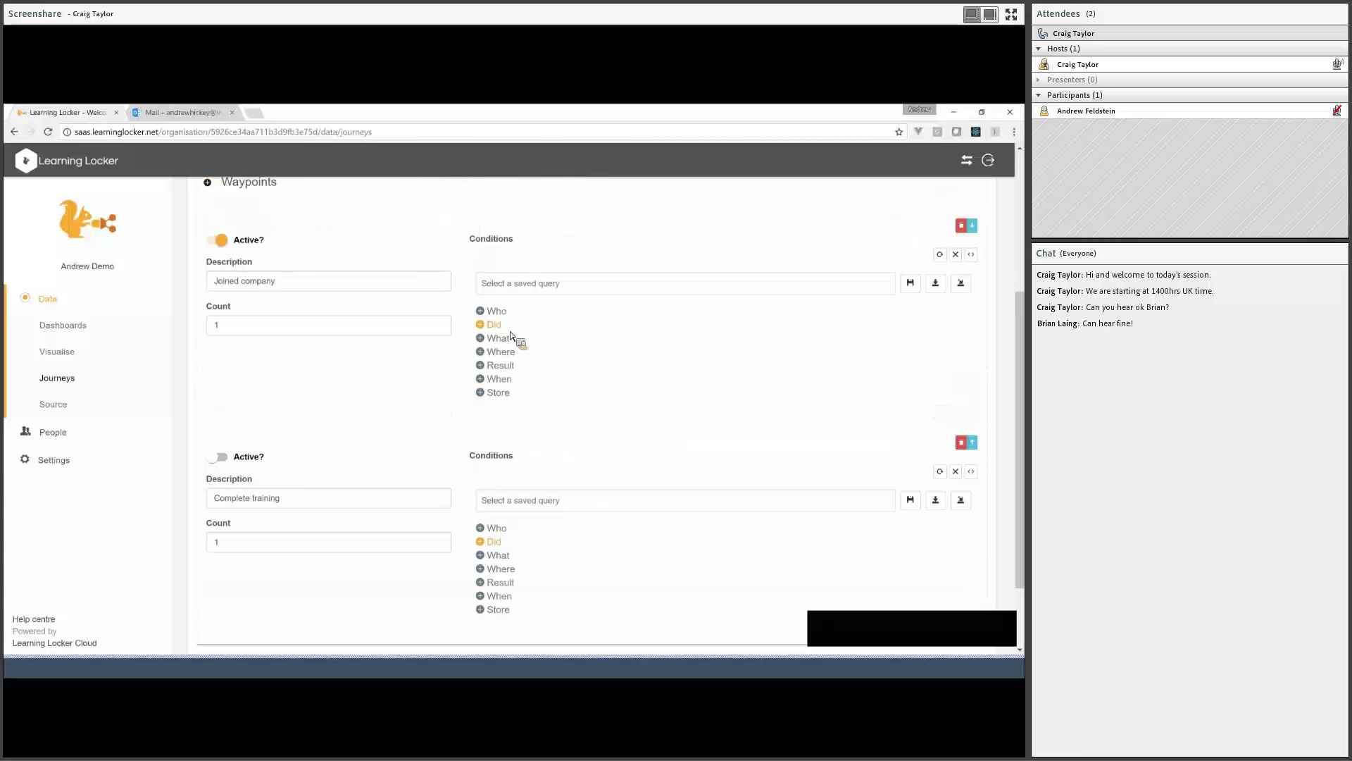
click(505, 327)
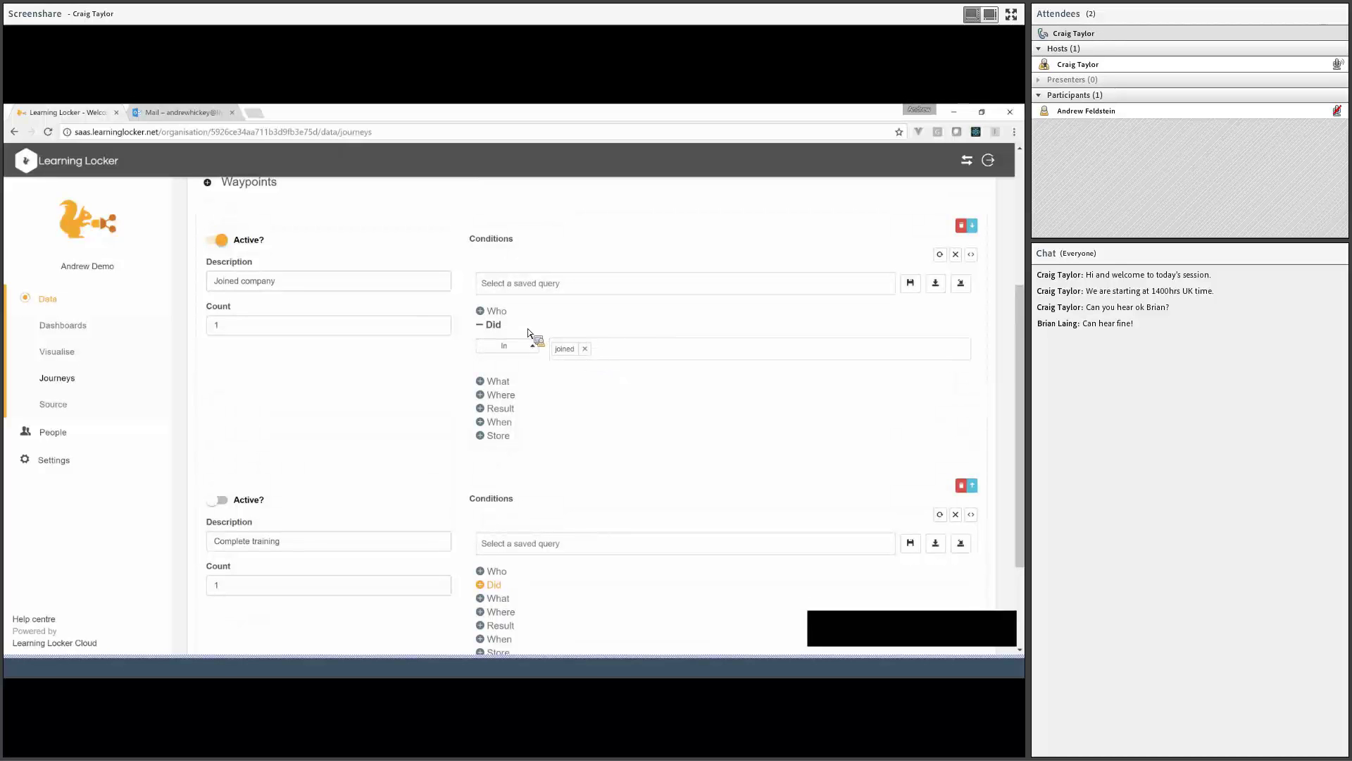
click(506, 383)
click(577, 410)
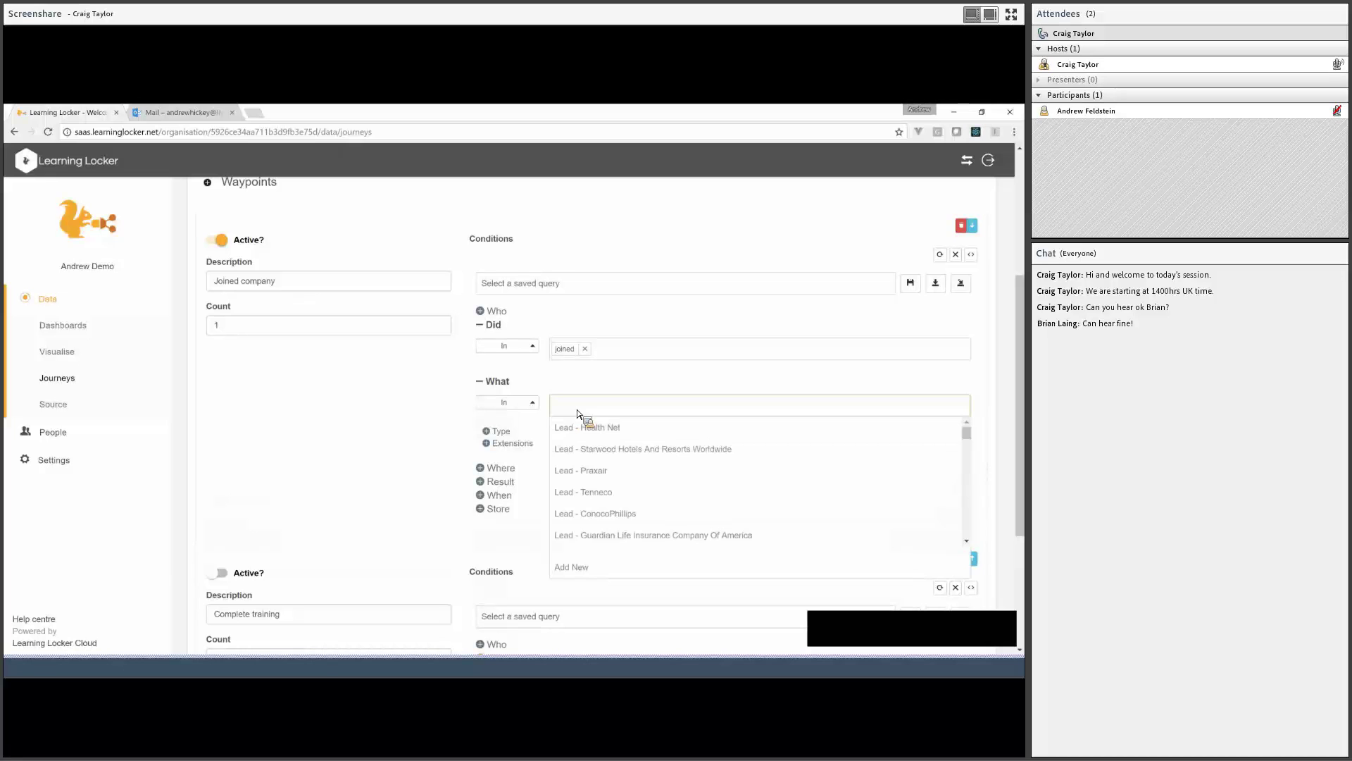
text(aco)
scroll(632, 455, down, 5)
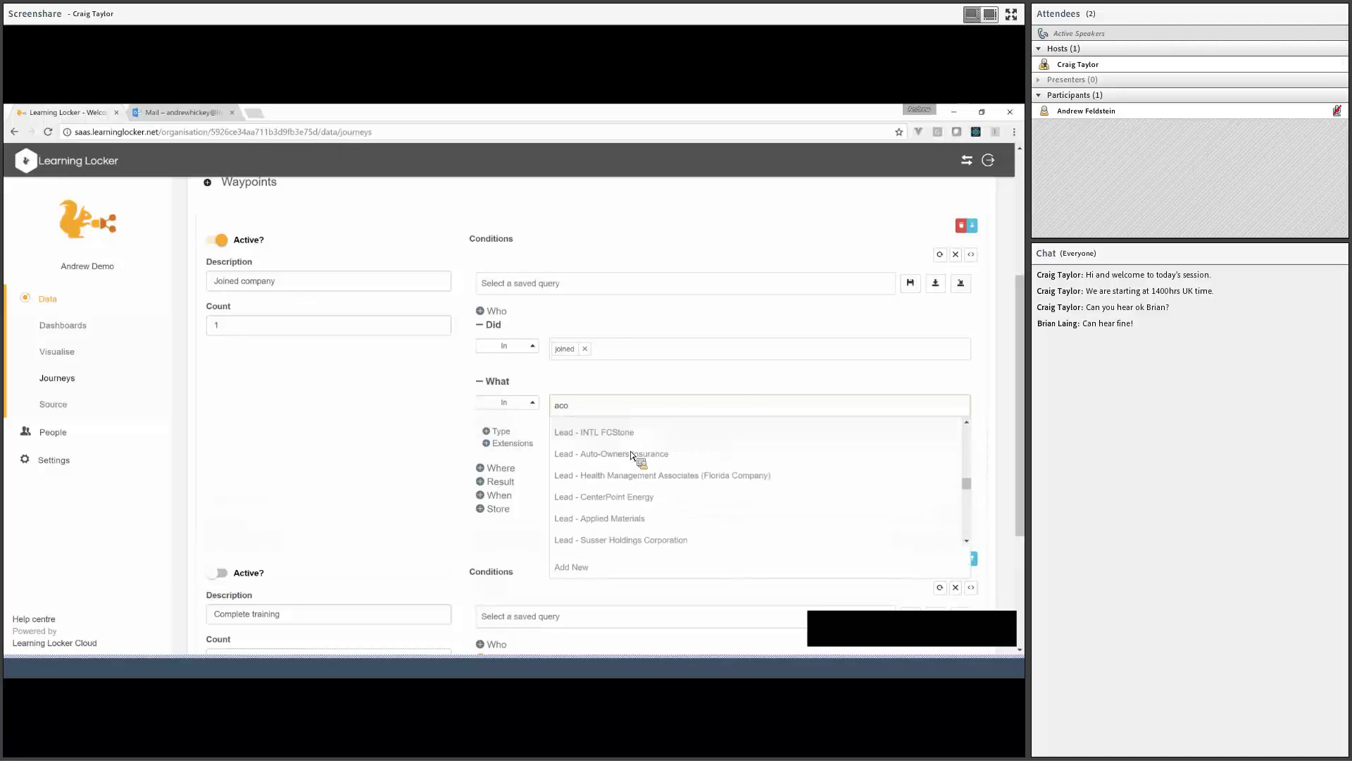
text(rn)
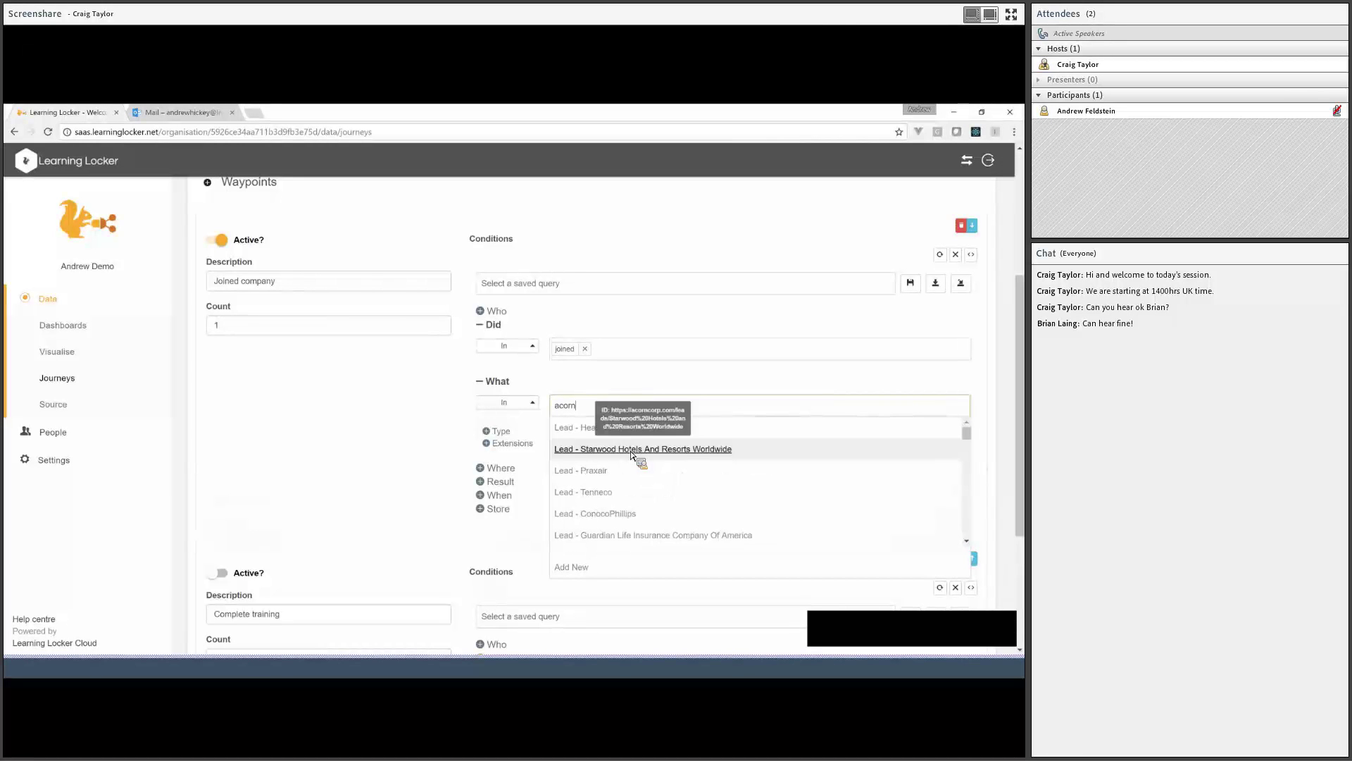
text(cor)
scroll(676, 457, down, 5)
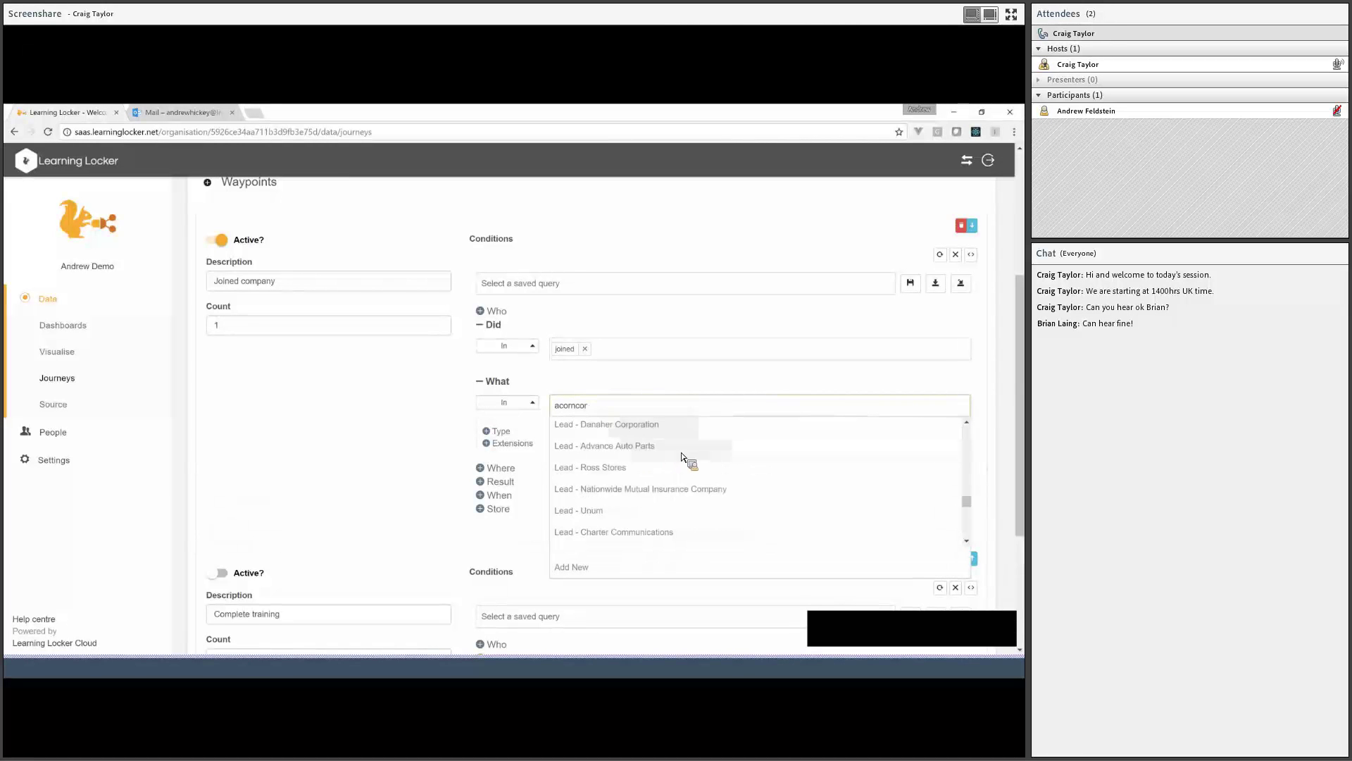
scroll(655, 422, down, 10)
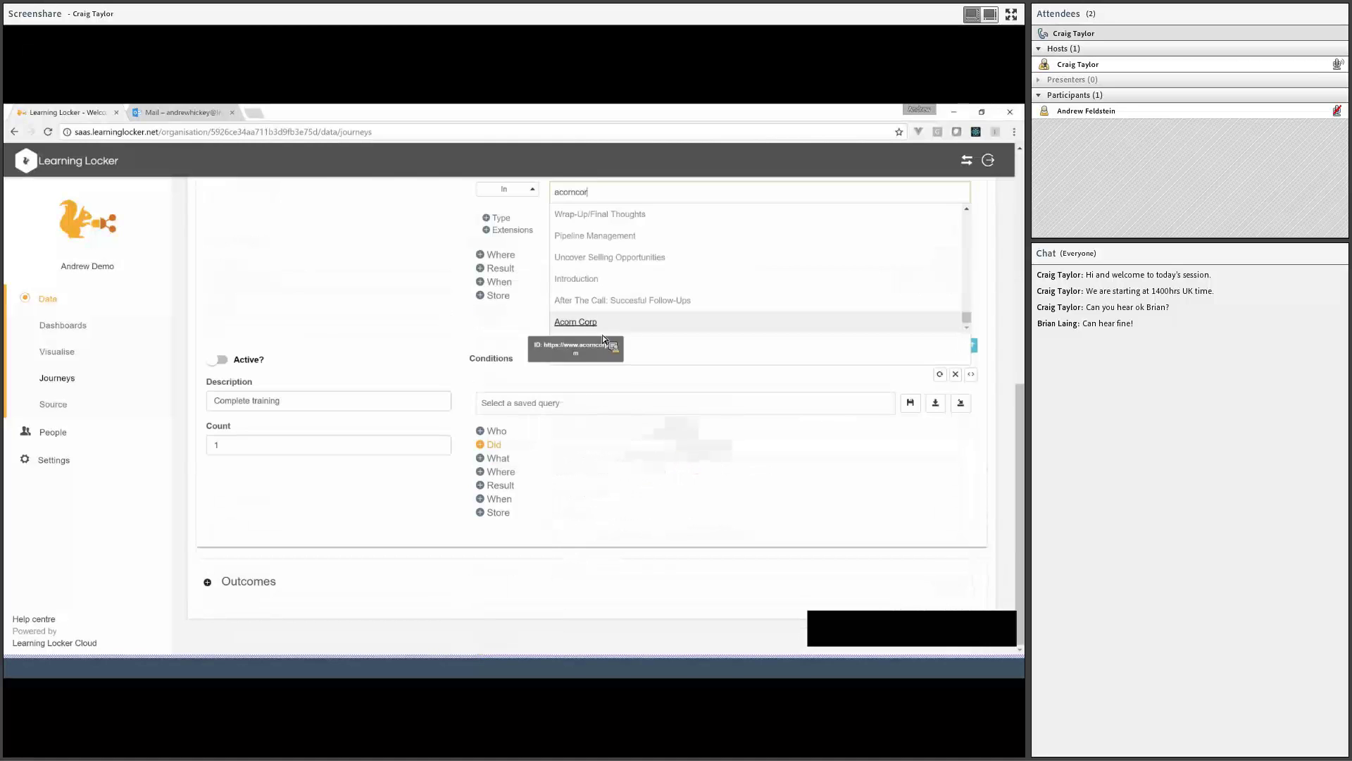
click(606, 337)
scroll(633, 367, up, 3)
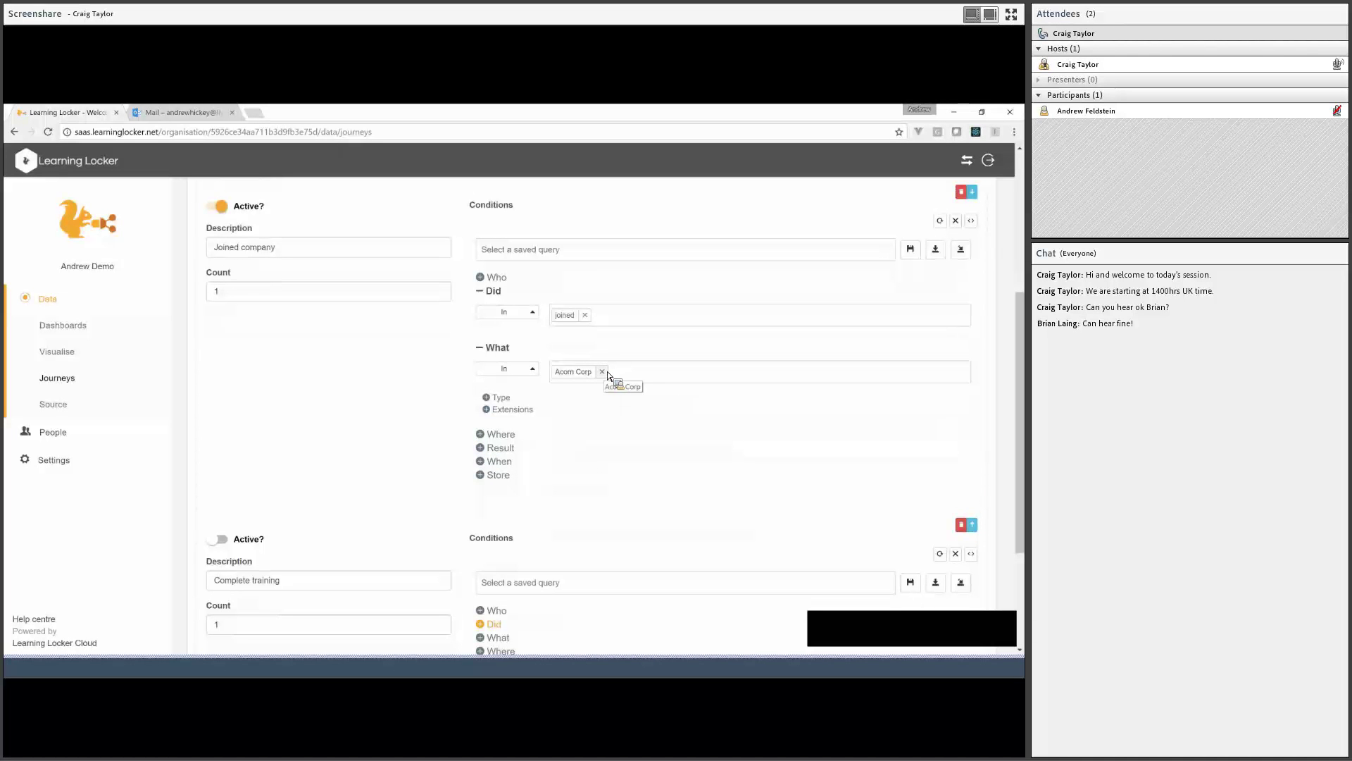
click(603, 372)
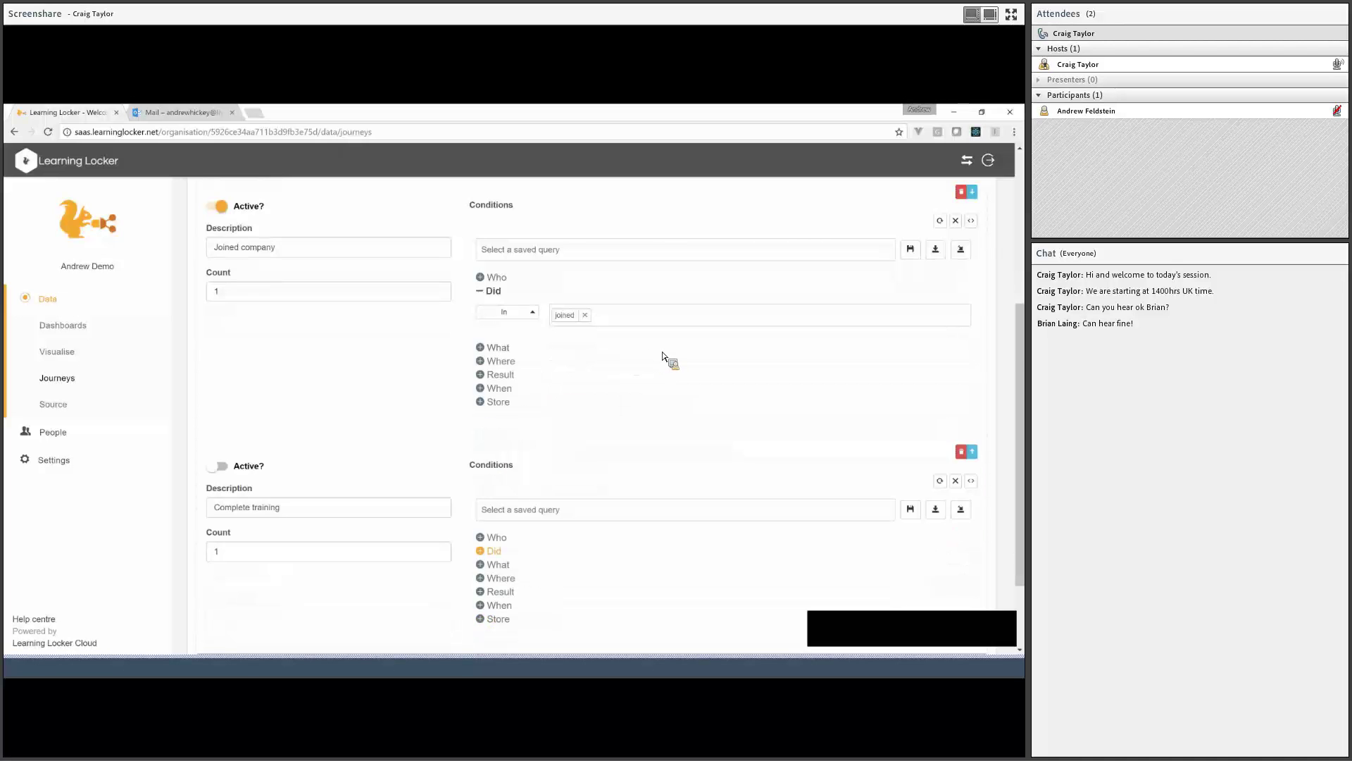
scroll(520, 441, down, 2)
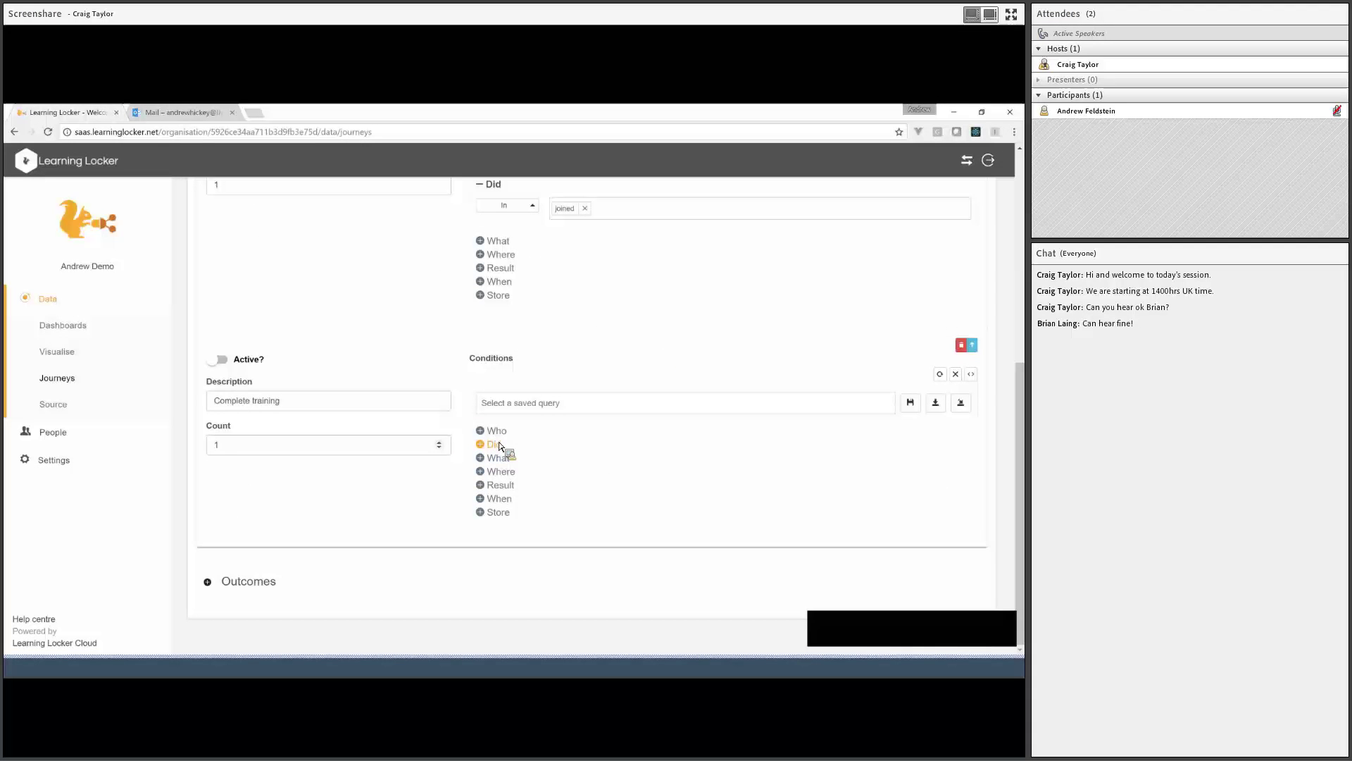
Set the Complete training waypoint's count to 3
click(495, 444)
click(292, 447)
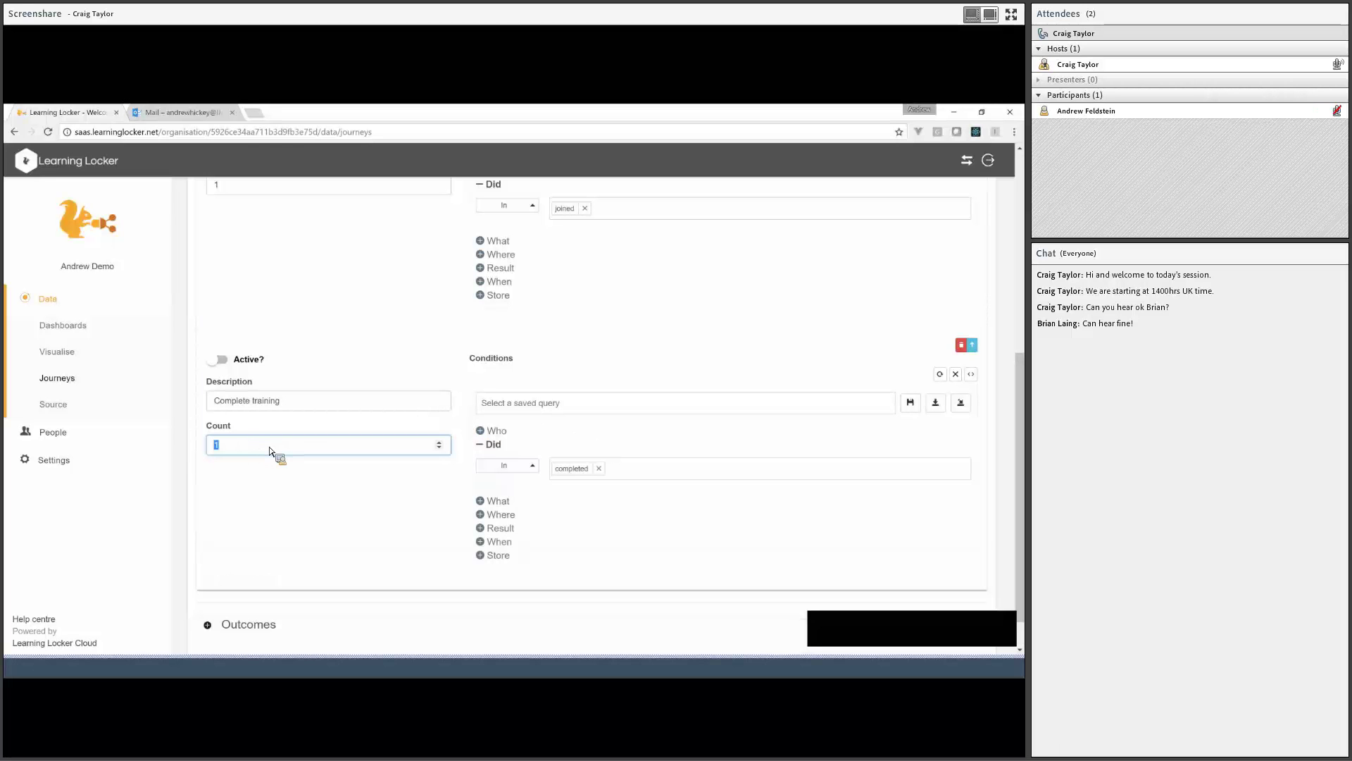
text(3)
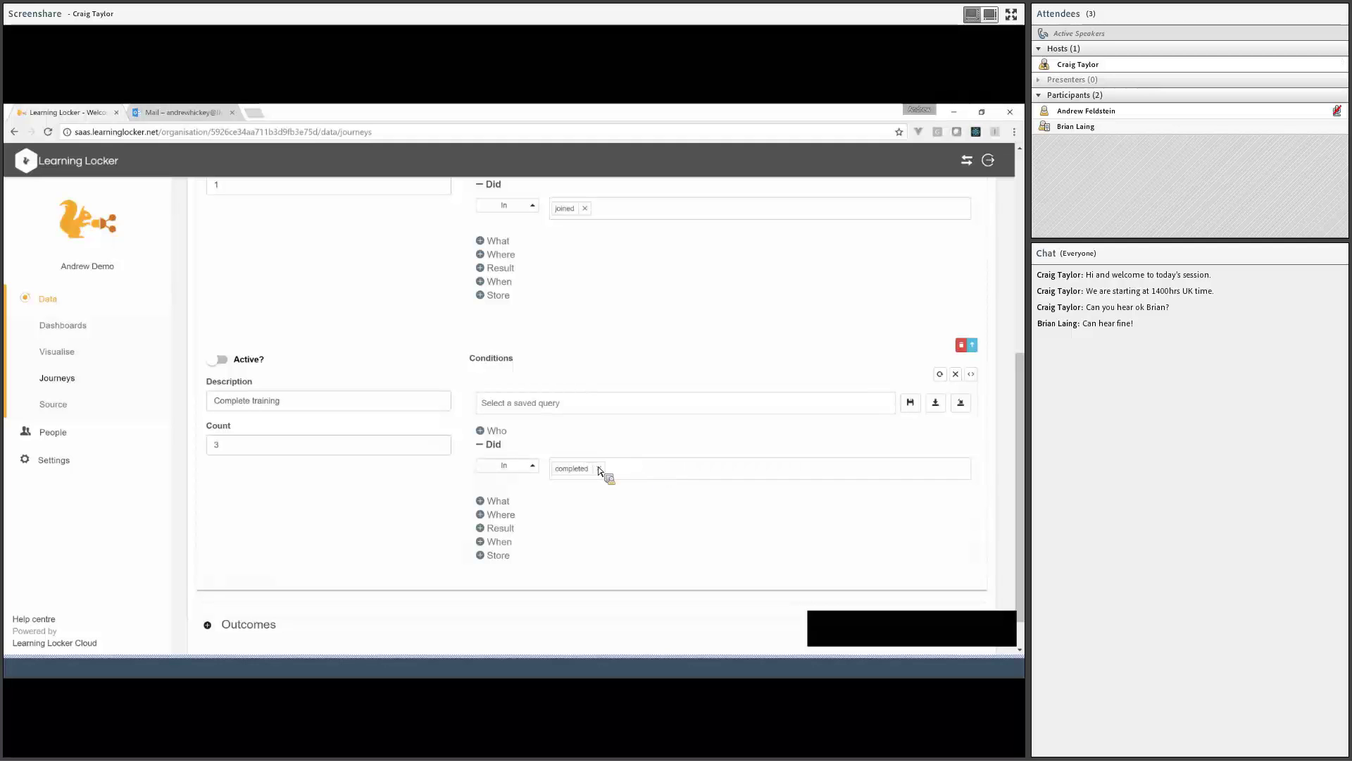
click(480, 444)
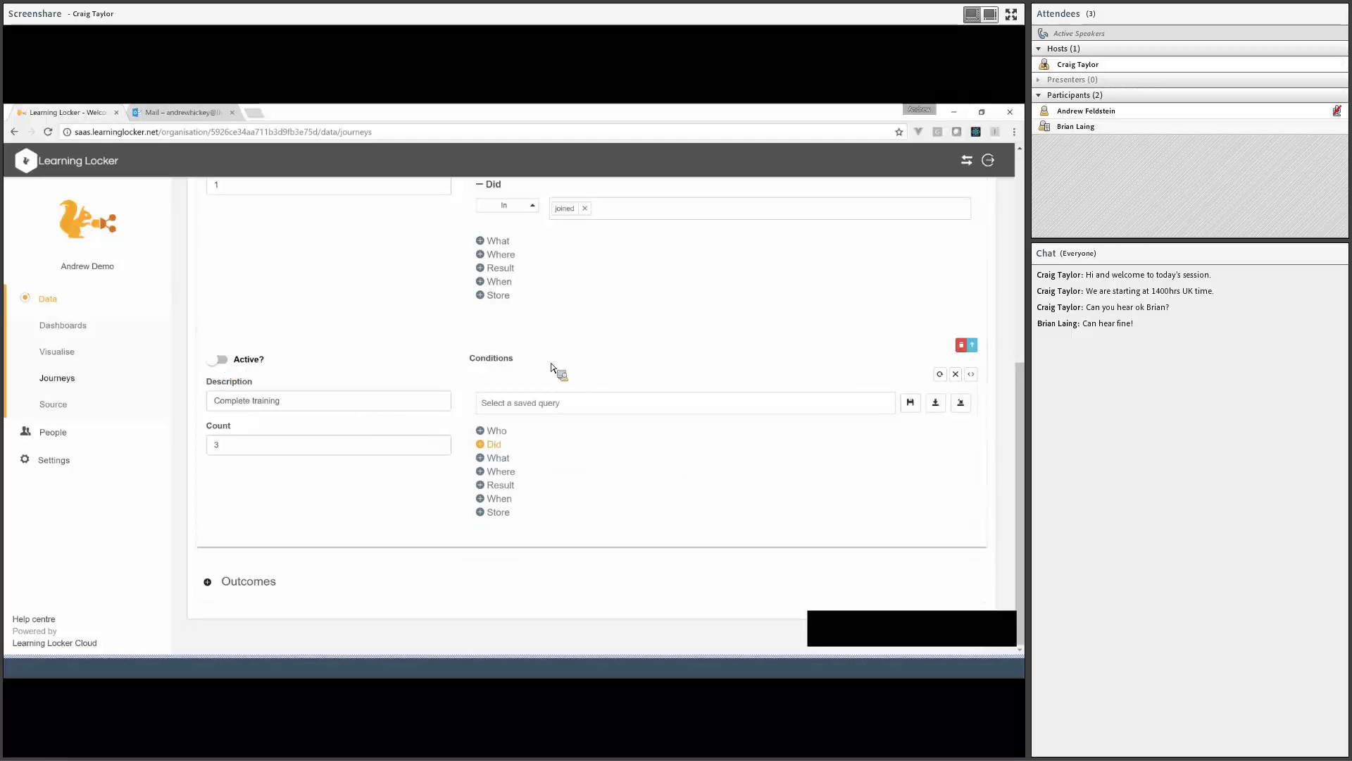
scroll(303, 356, up, 3)
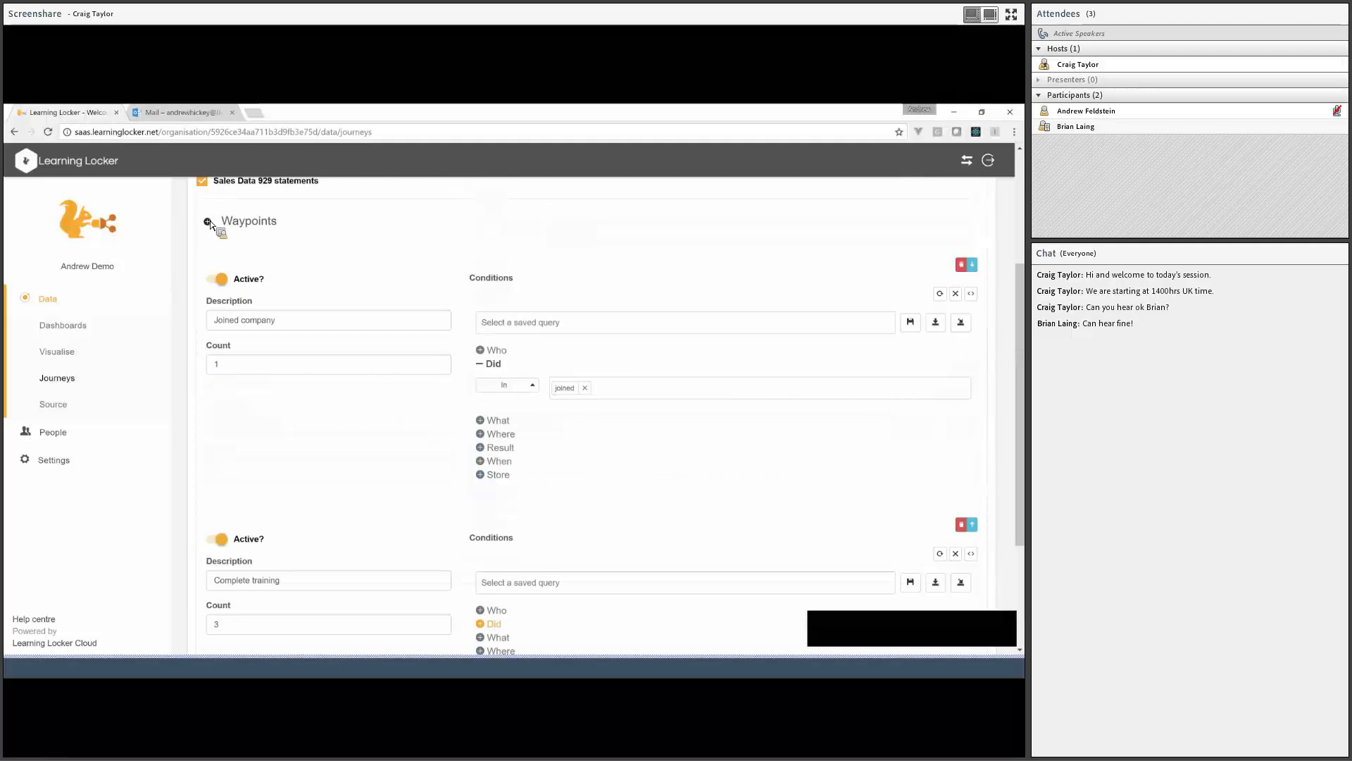
Describe the third waypoint as 'Called some people' and require the called verb
scroll(310, 472, down, 5)
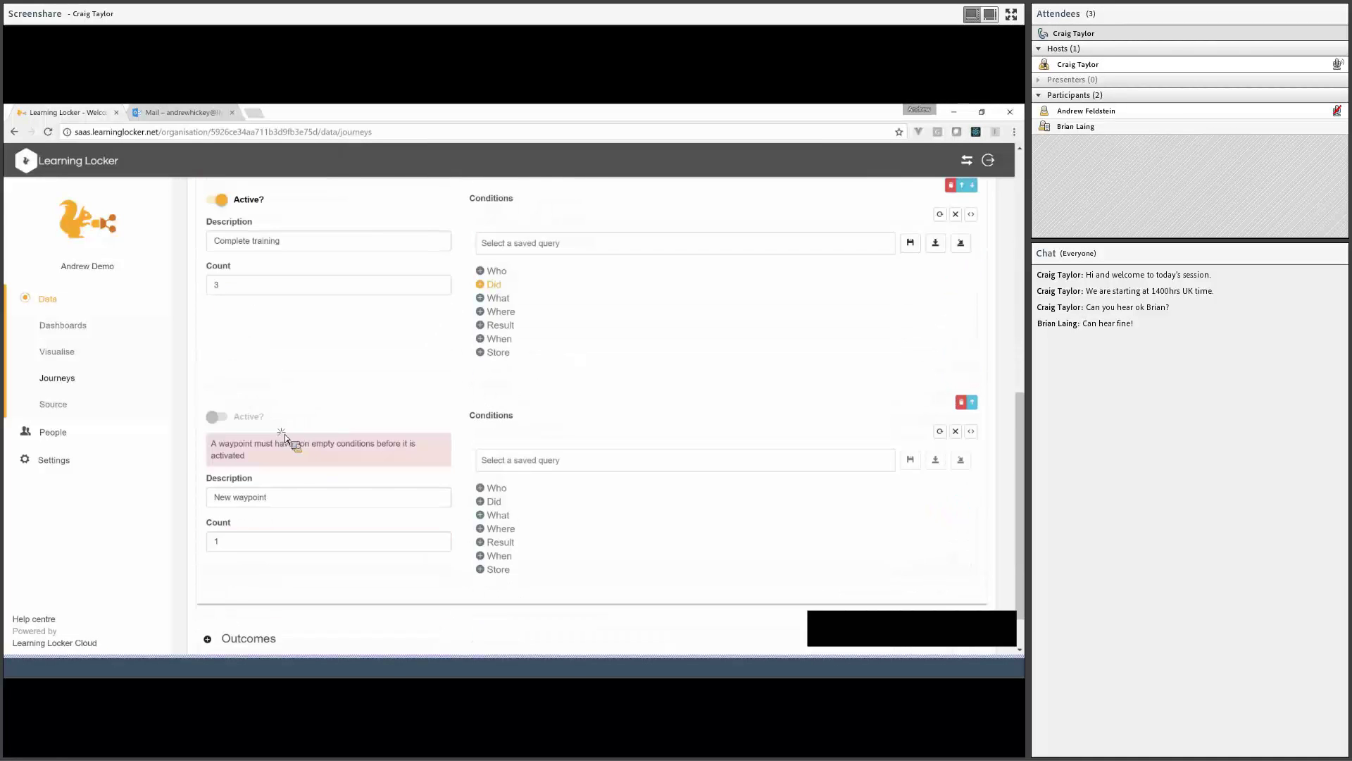
scroll(285, 434, down, 1)
triple_click(298, 440)
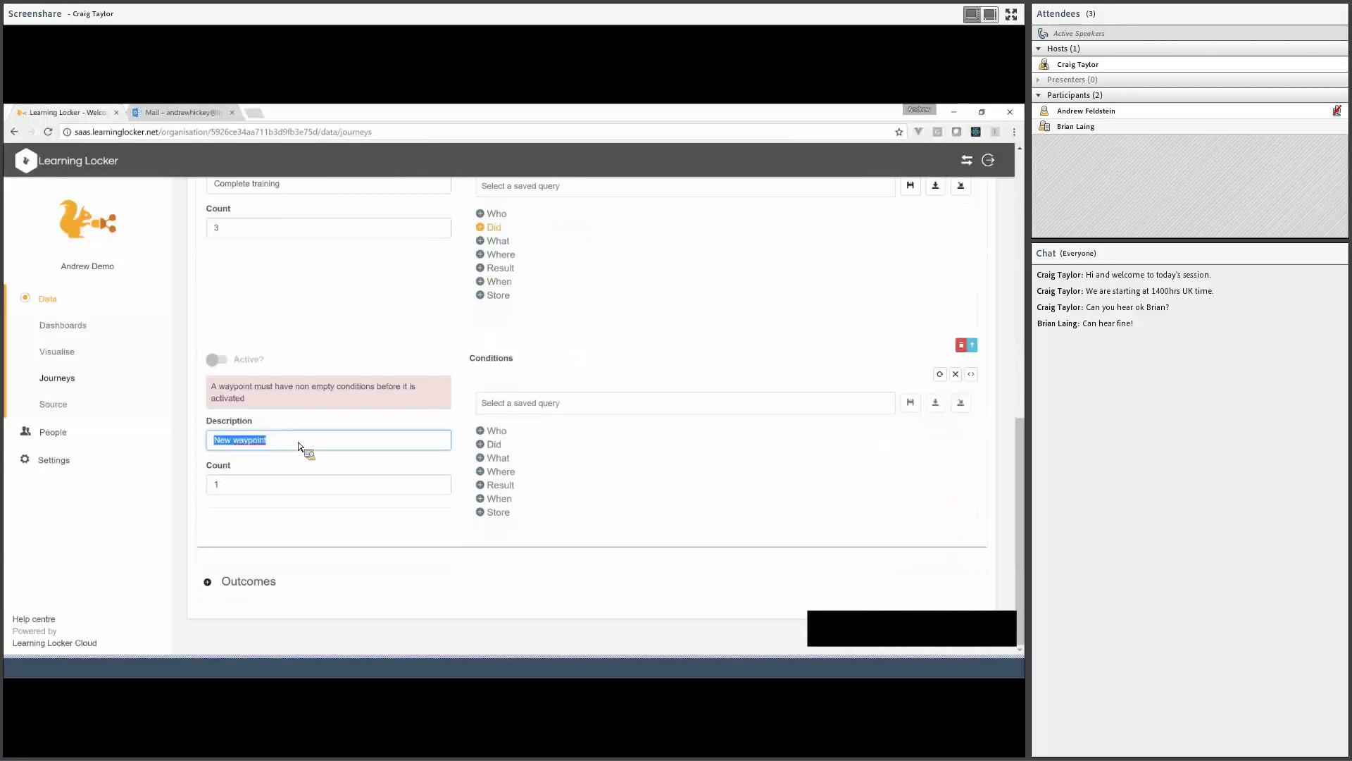
text(Called some people)
click(496, 444)
text(called)
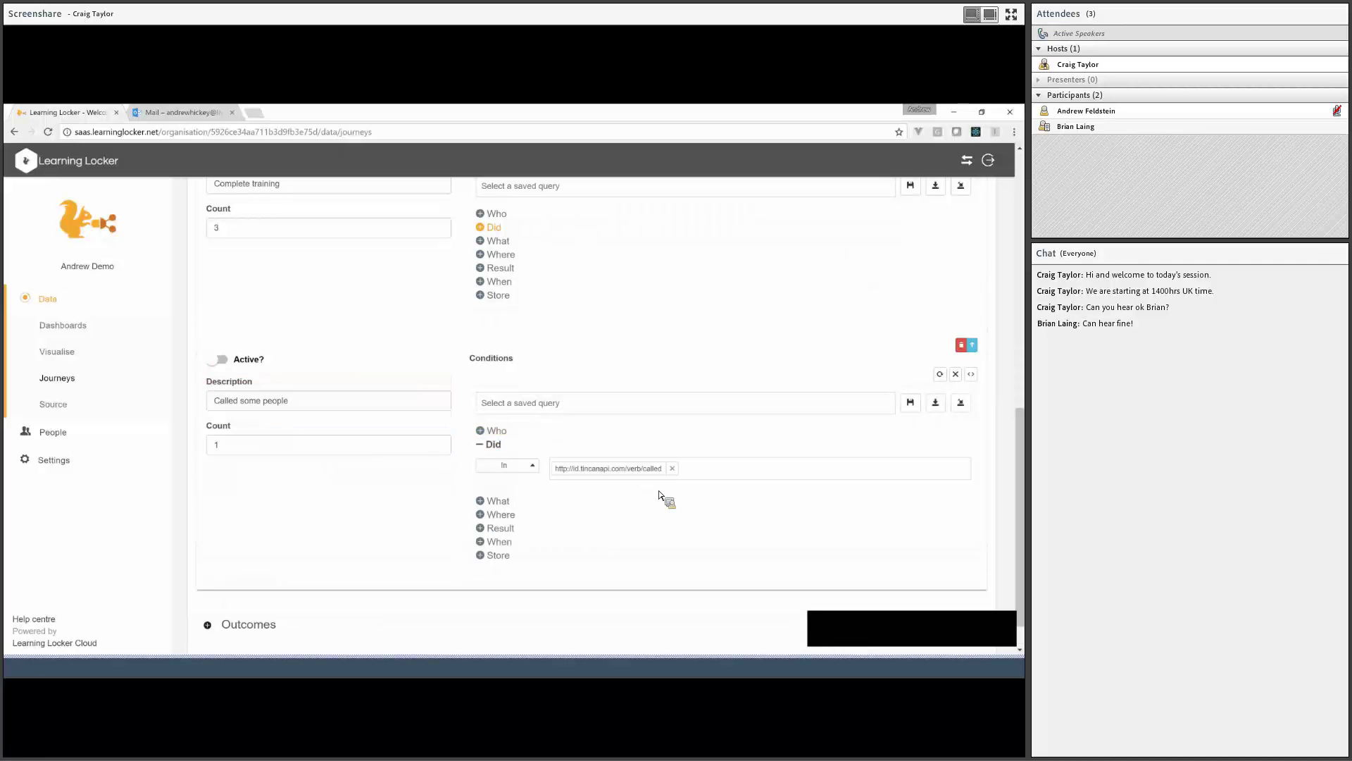
click(664, 498)
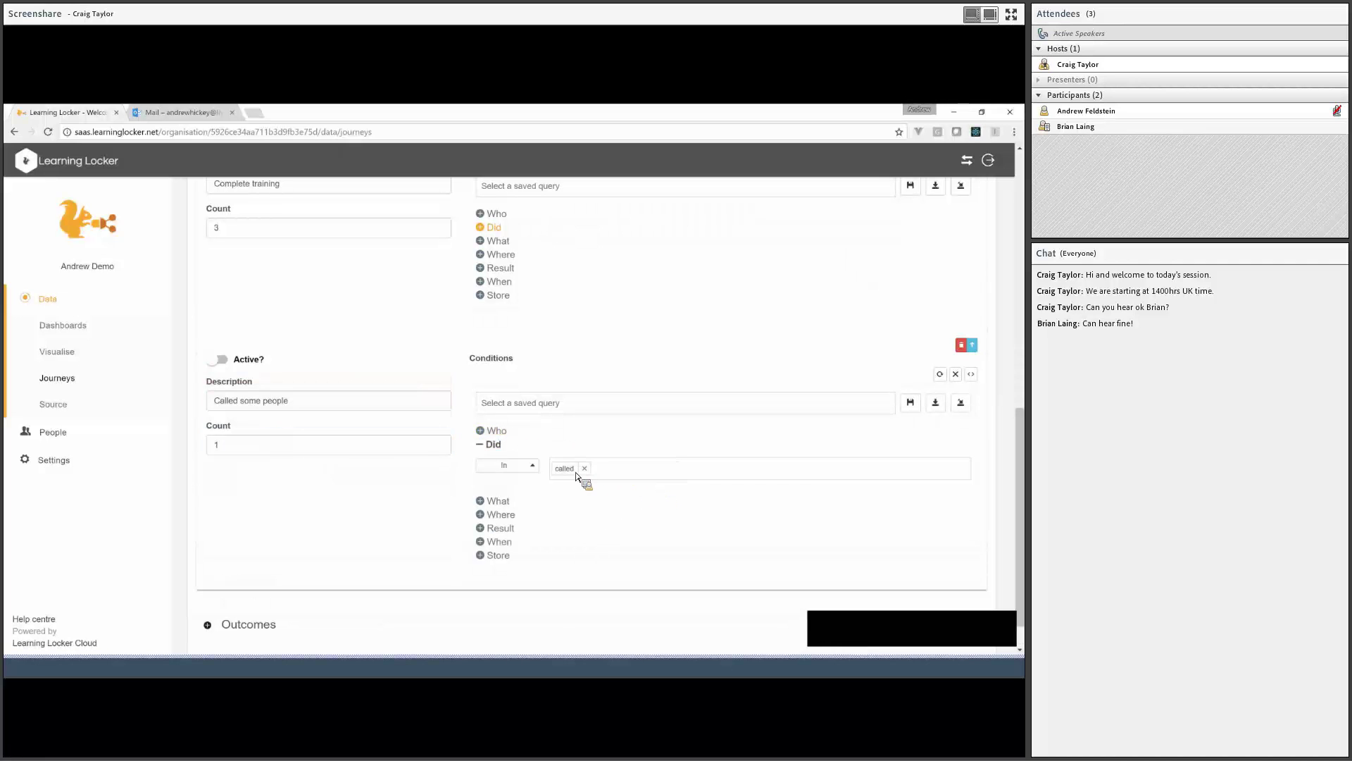
Activate Called some people with a count of 10 and add a blank waypoint below
double_click(284, 445)
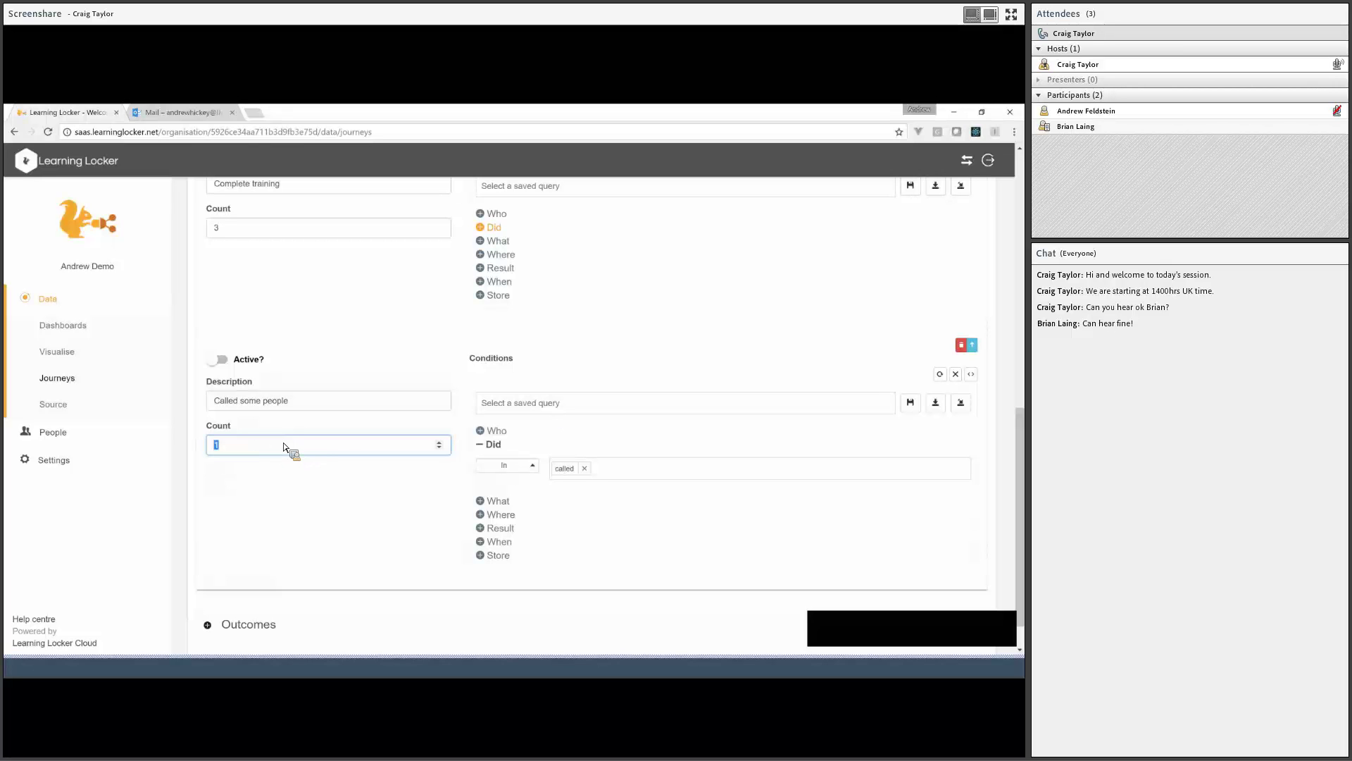
text(80)
double_click(271, 445)
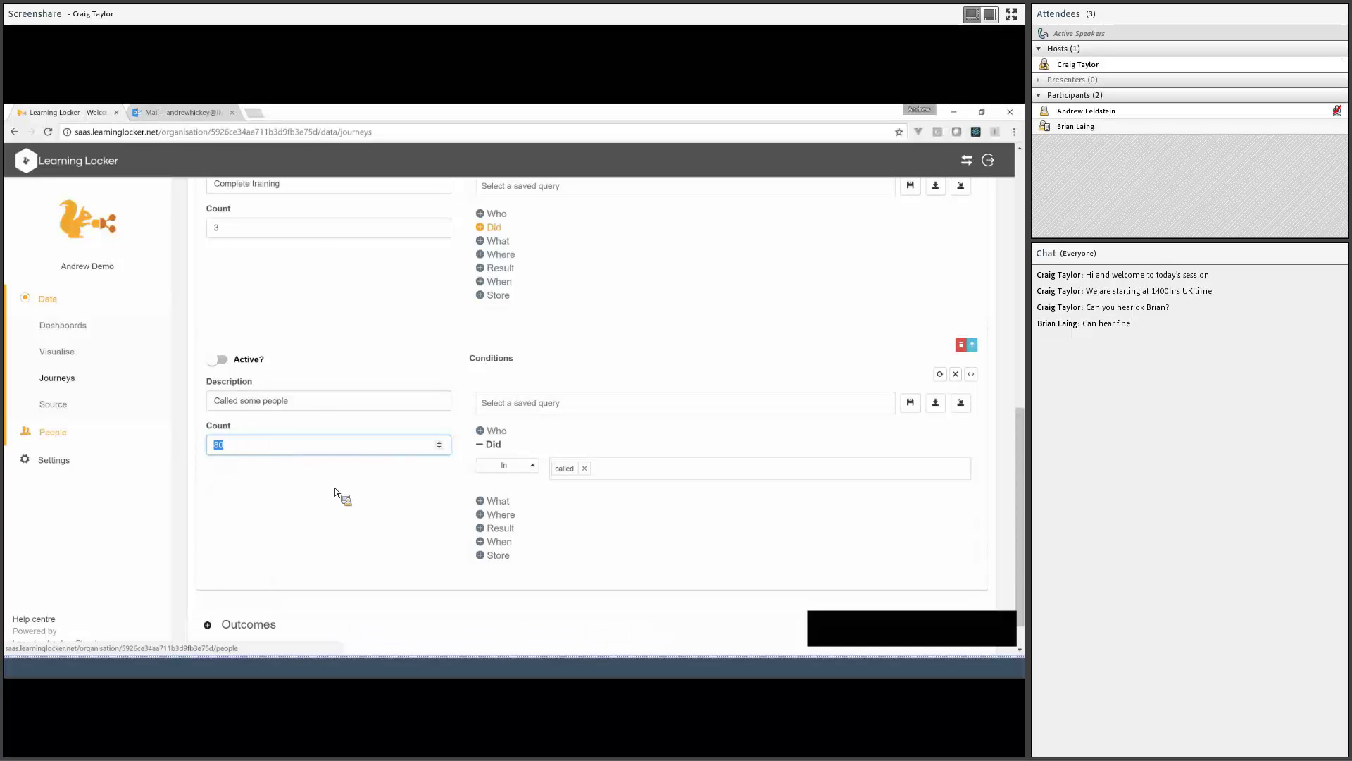
click(459, 443)
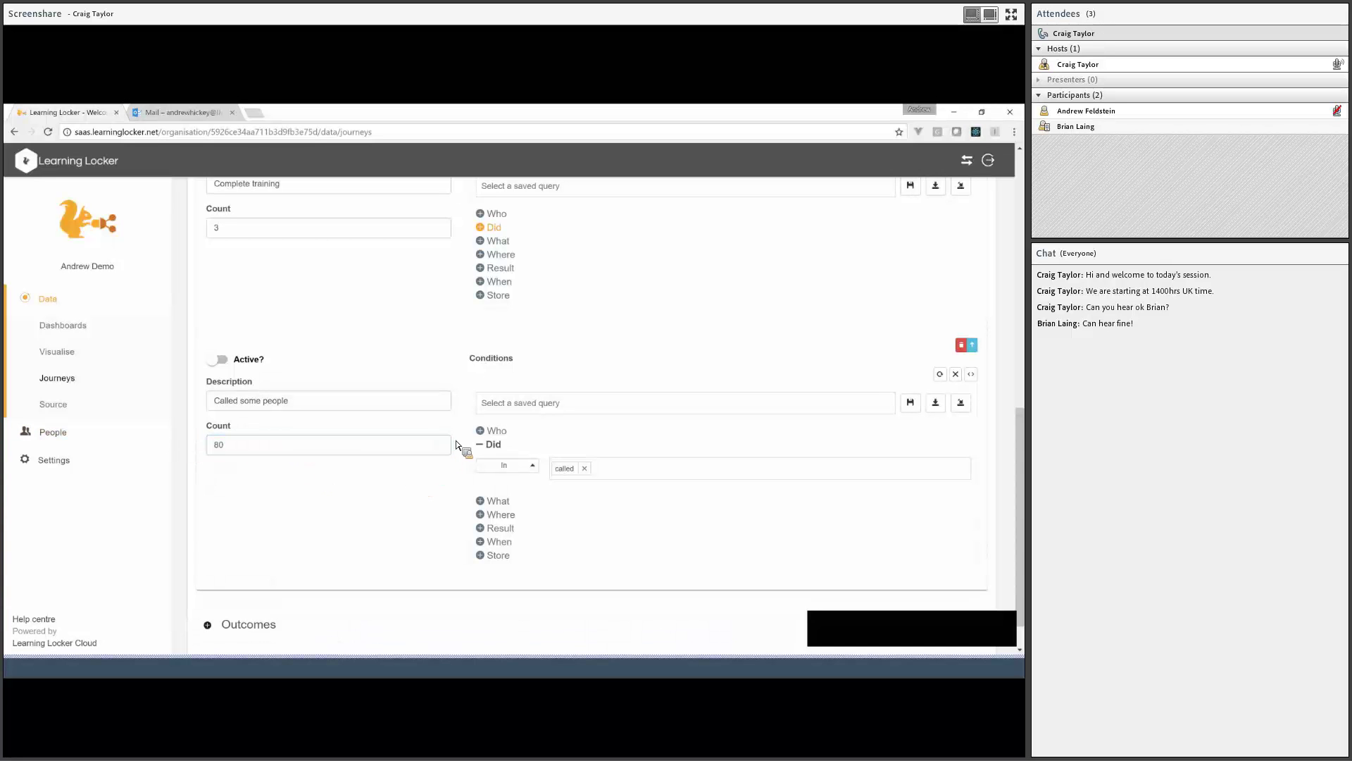
click(220, 360)
double_click(209, 446)
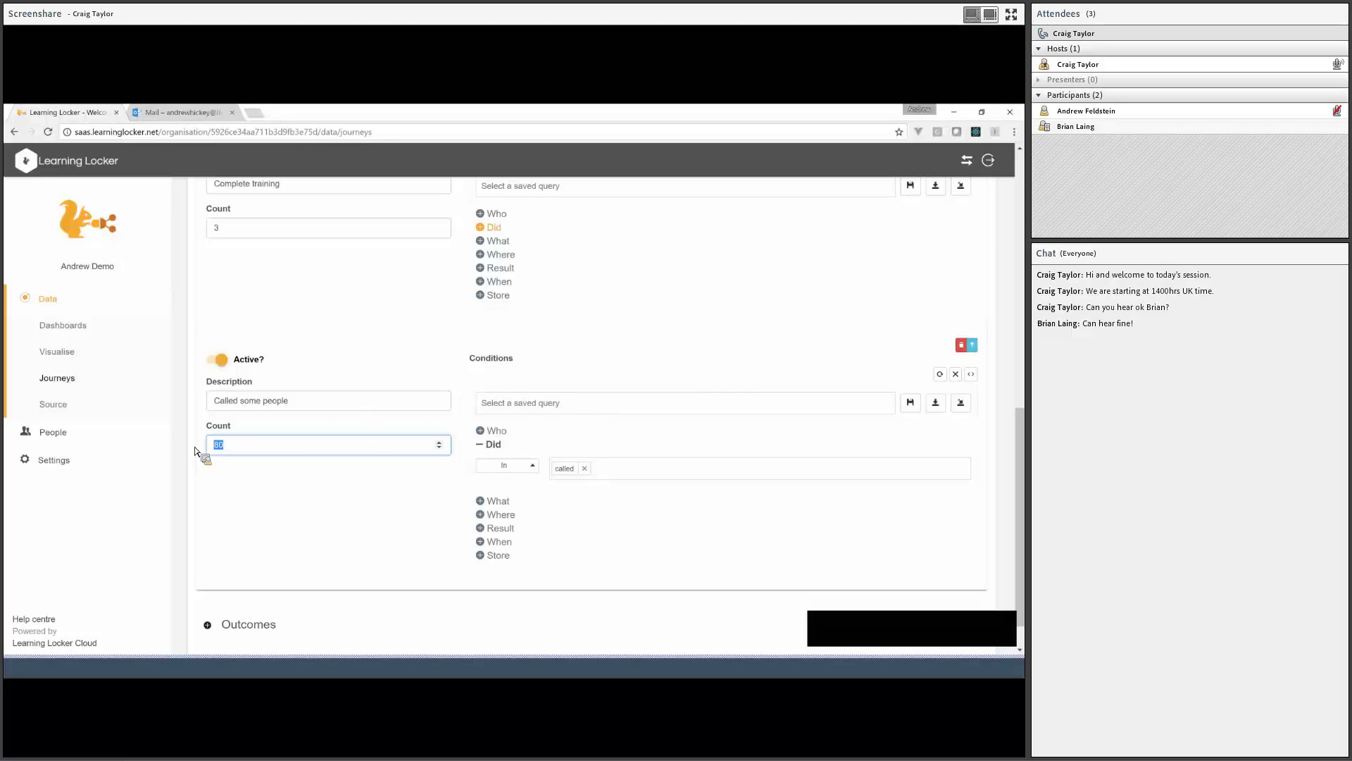
text(10)
click(494, 445)
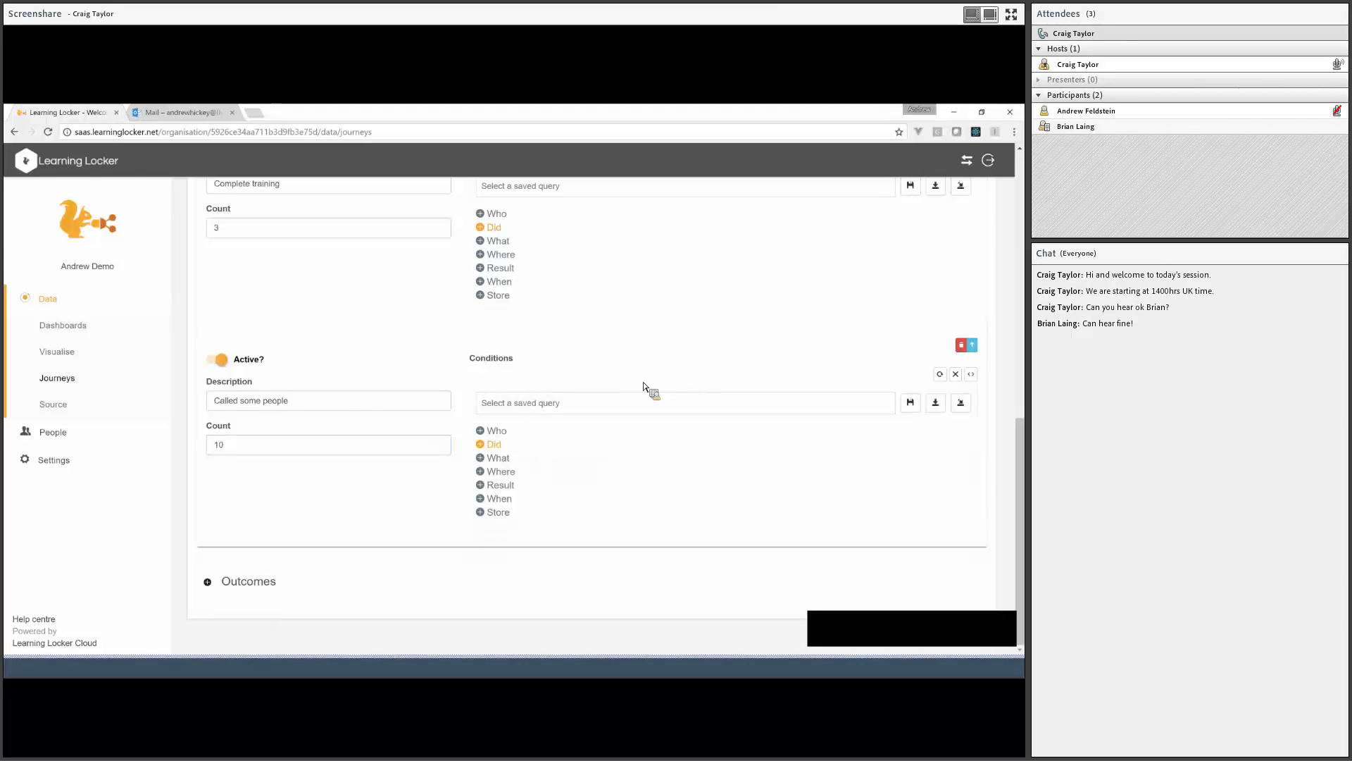
scroll(383, 387, up, 10)
click(205, 301)
Rename the new waypoint 'Generate a lead' and require the Created verb
scroll(362, 357, down, 10)
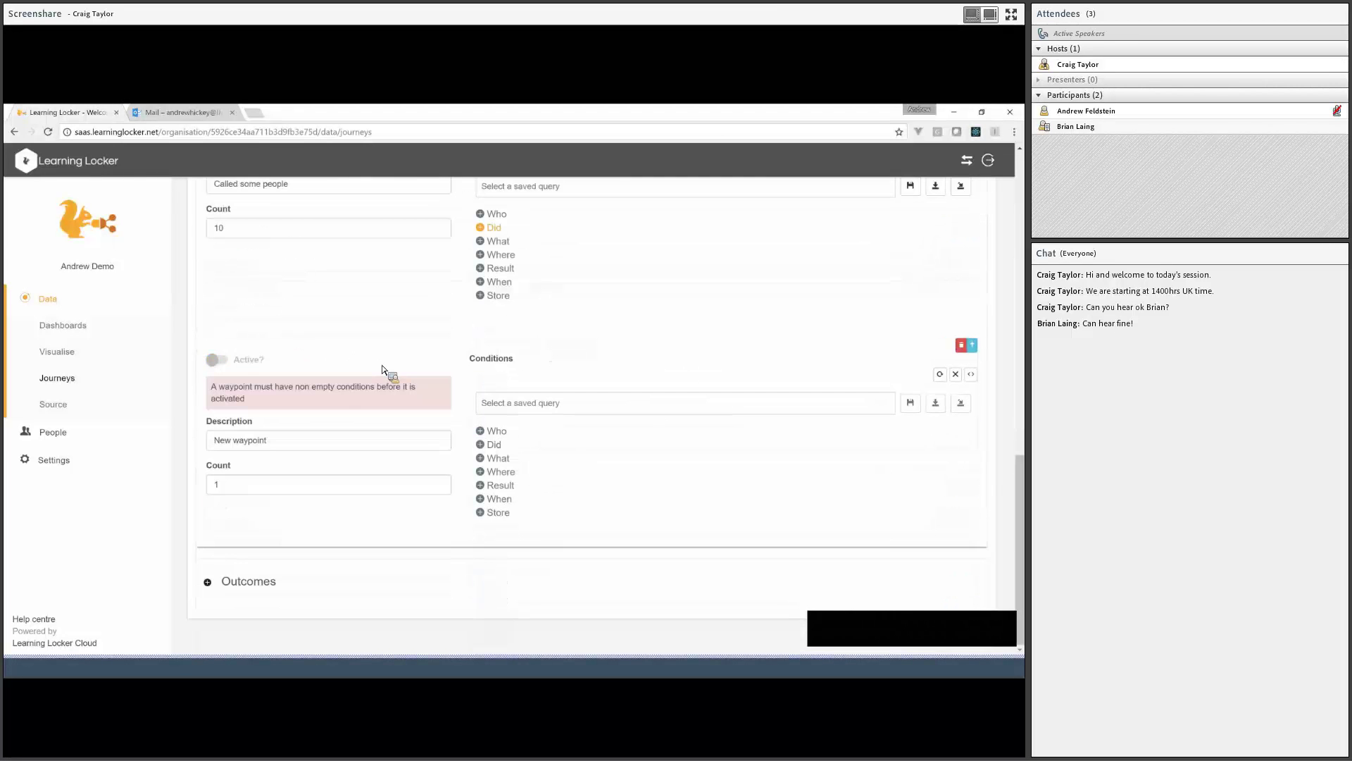
click(352, 441)
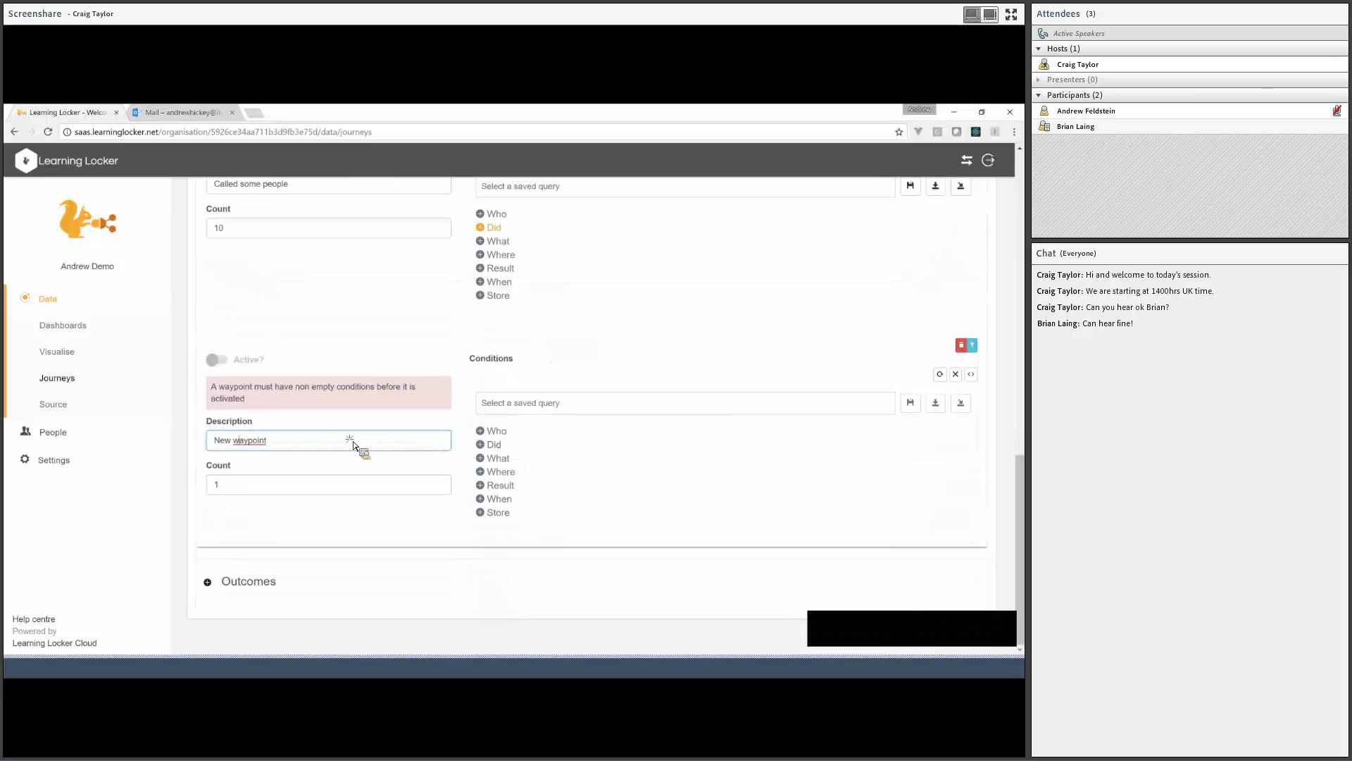
triple_click(281, 438)
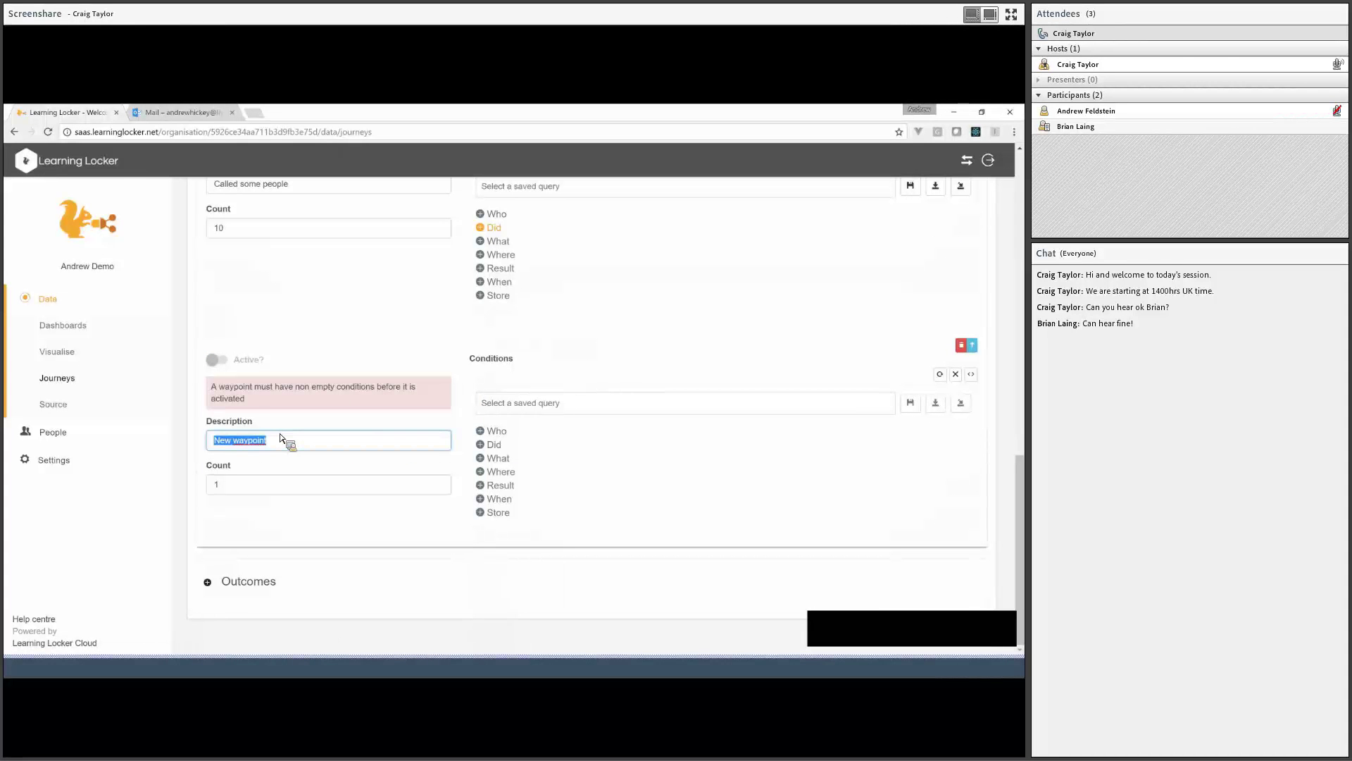
text(Generate a lead)
click(493, 445)
click(552, 468)
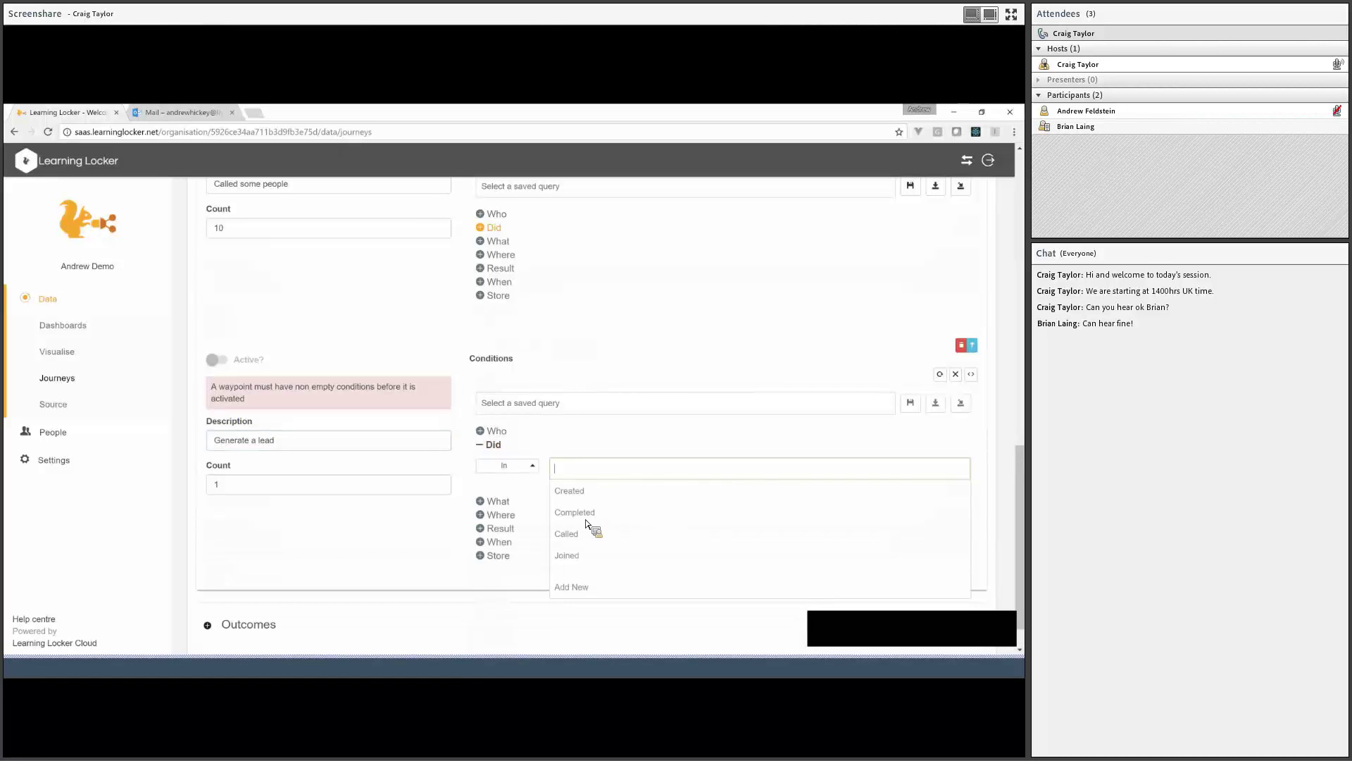
click(580, 491)
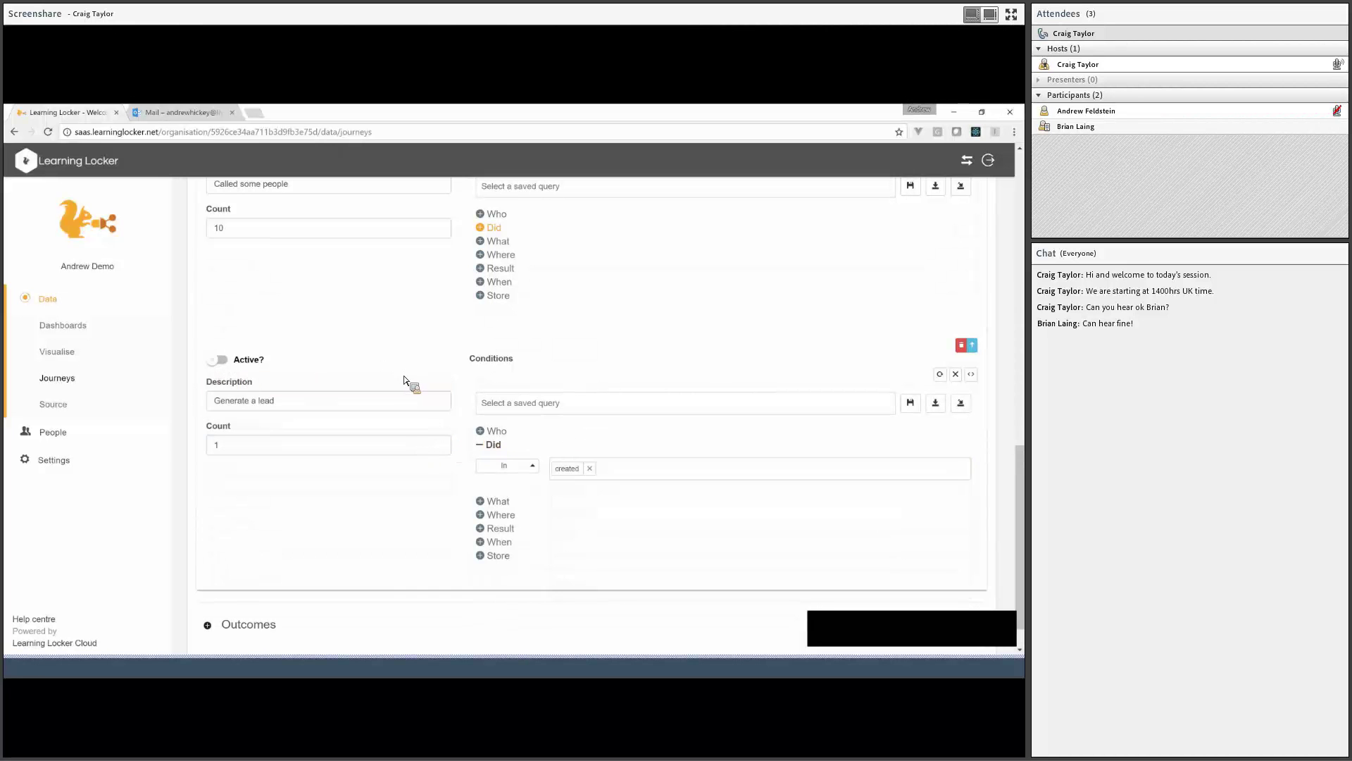
scroll(419, 394, up, 5)
scroll(421, 401, up, 8)
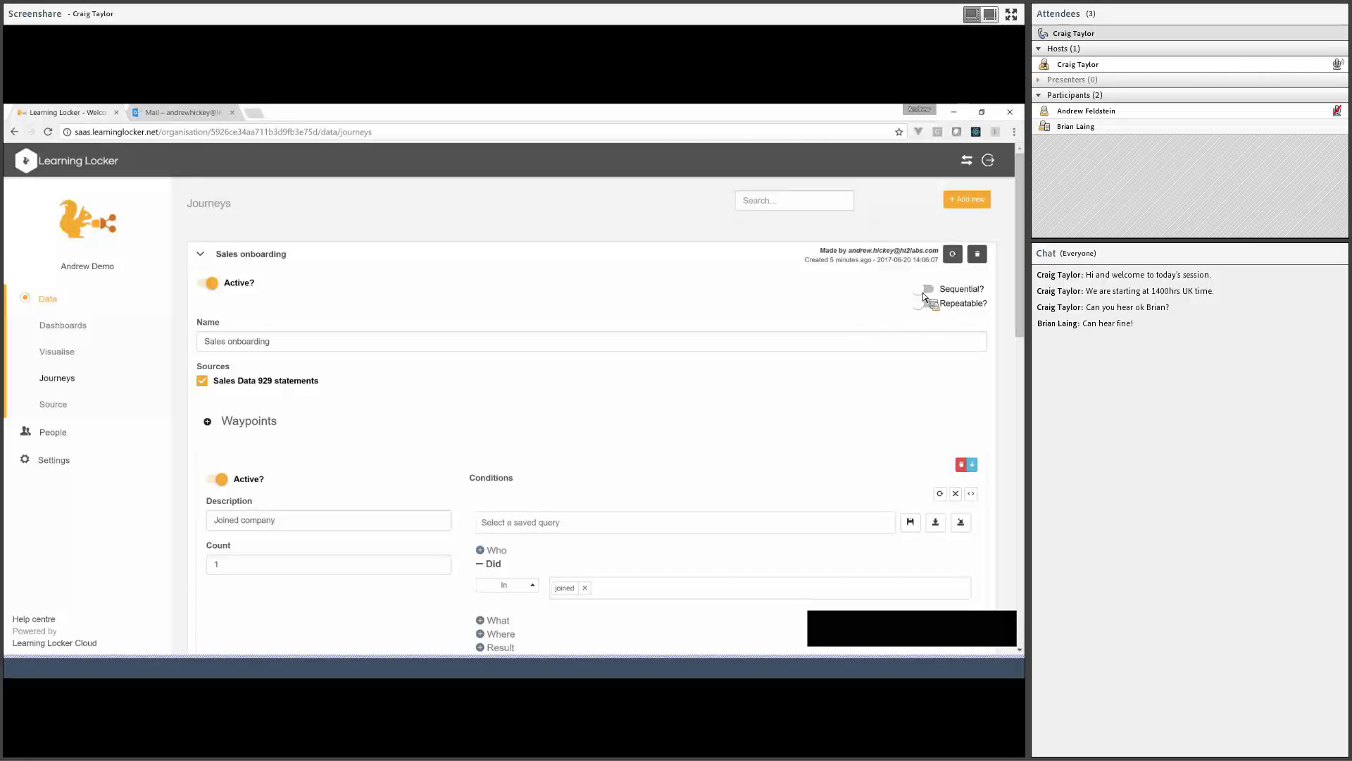
click(924, 290)
scroll(690, 402, down, 1)
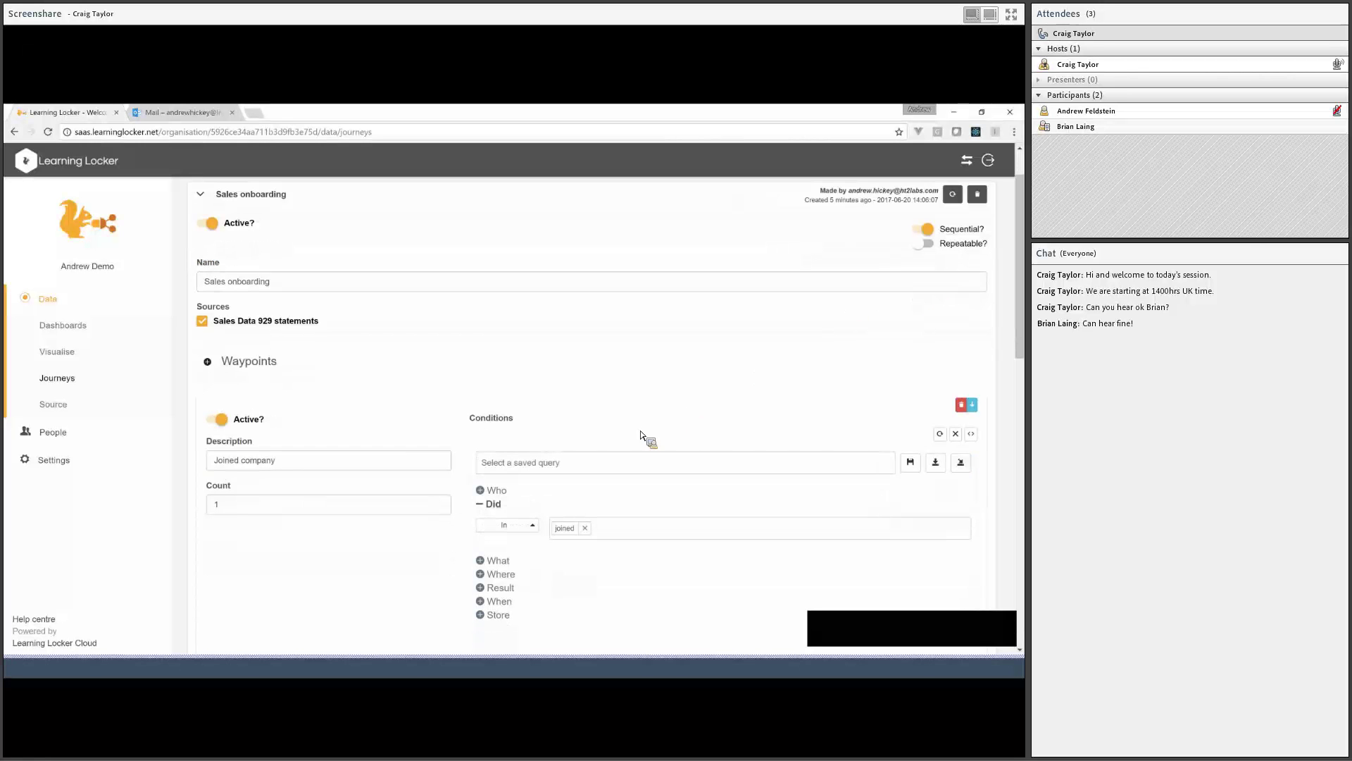
scroll(528, 420, down, 3)
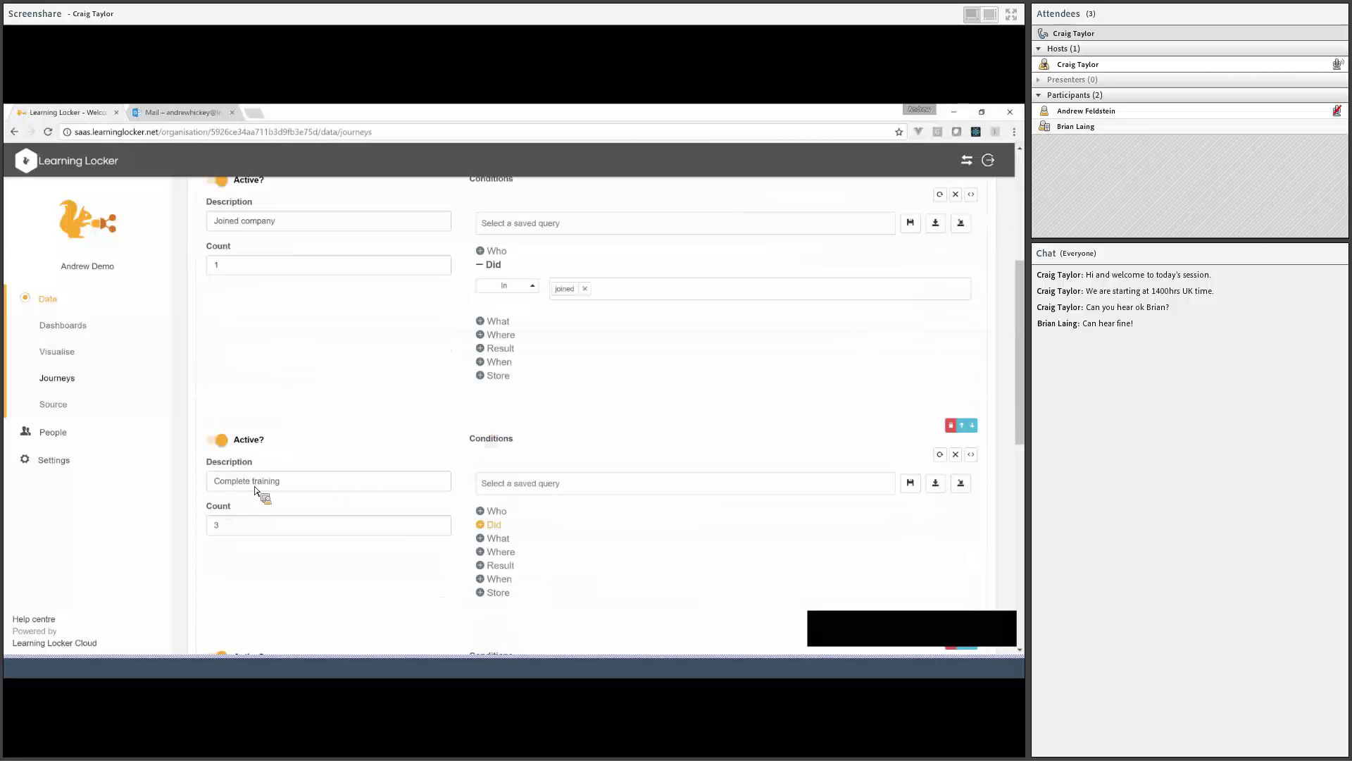
scroll(311, 416, up, 2)
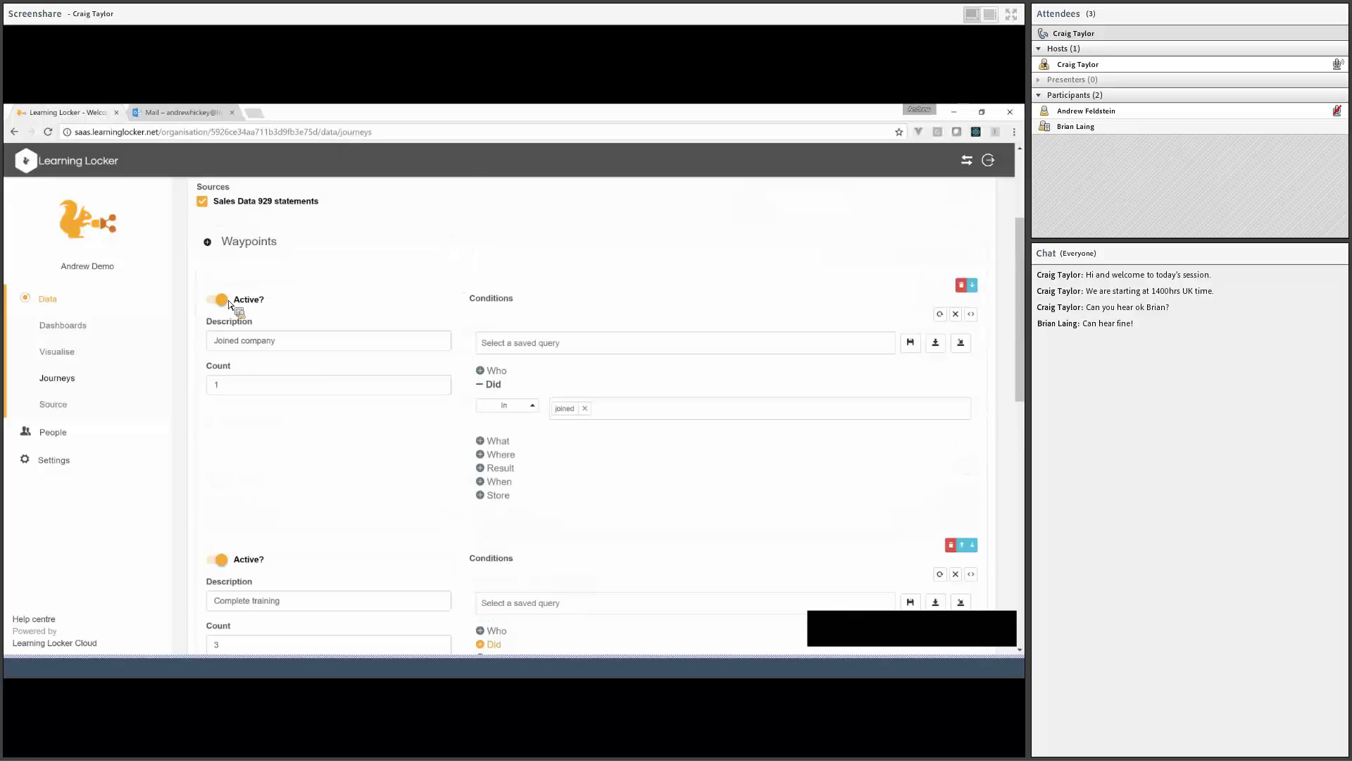
scroll(299, 415, down, 3)
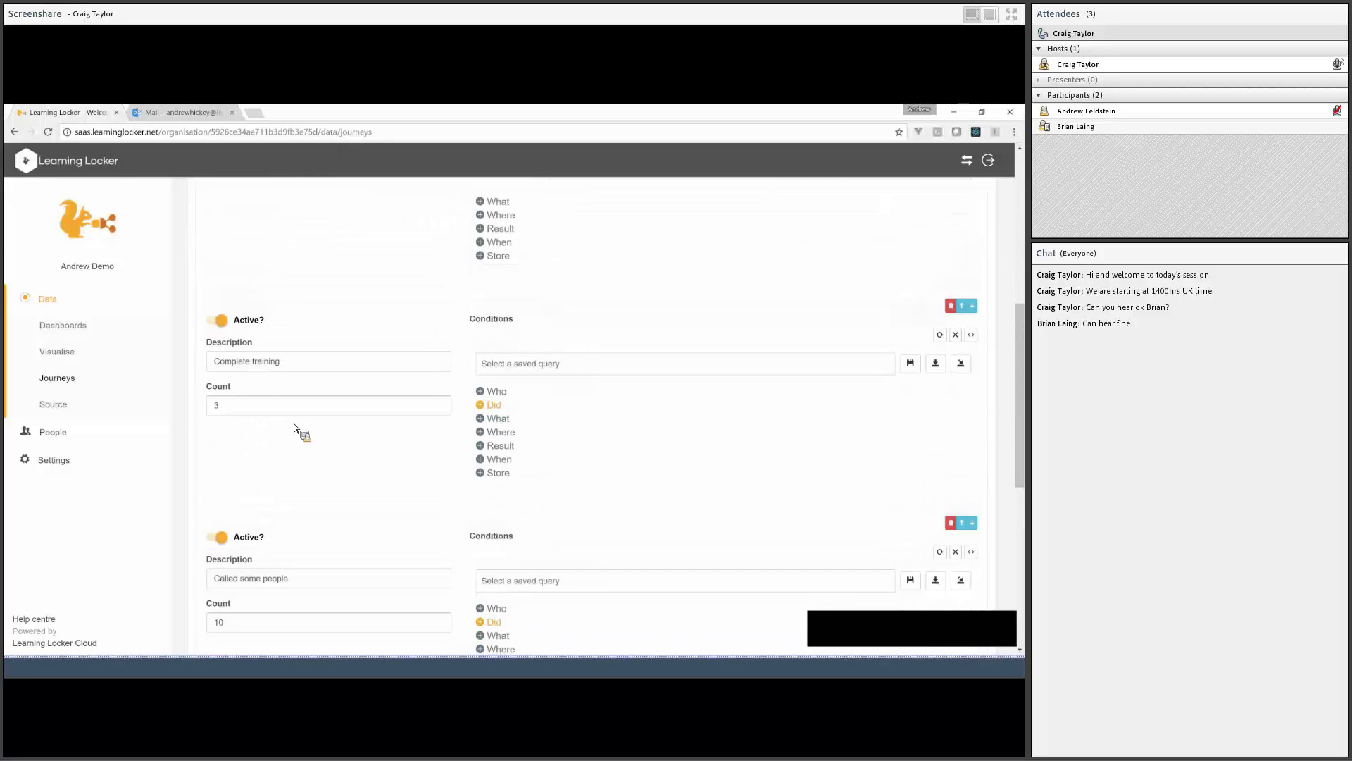
scroll(299, 370, down, 1)
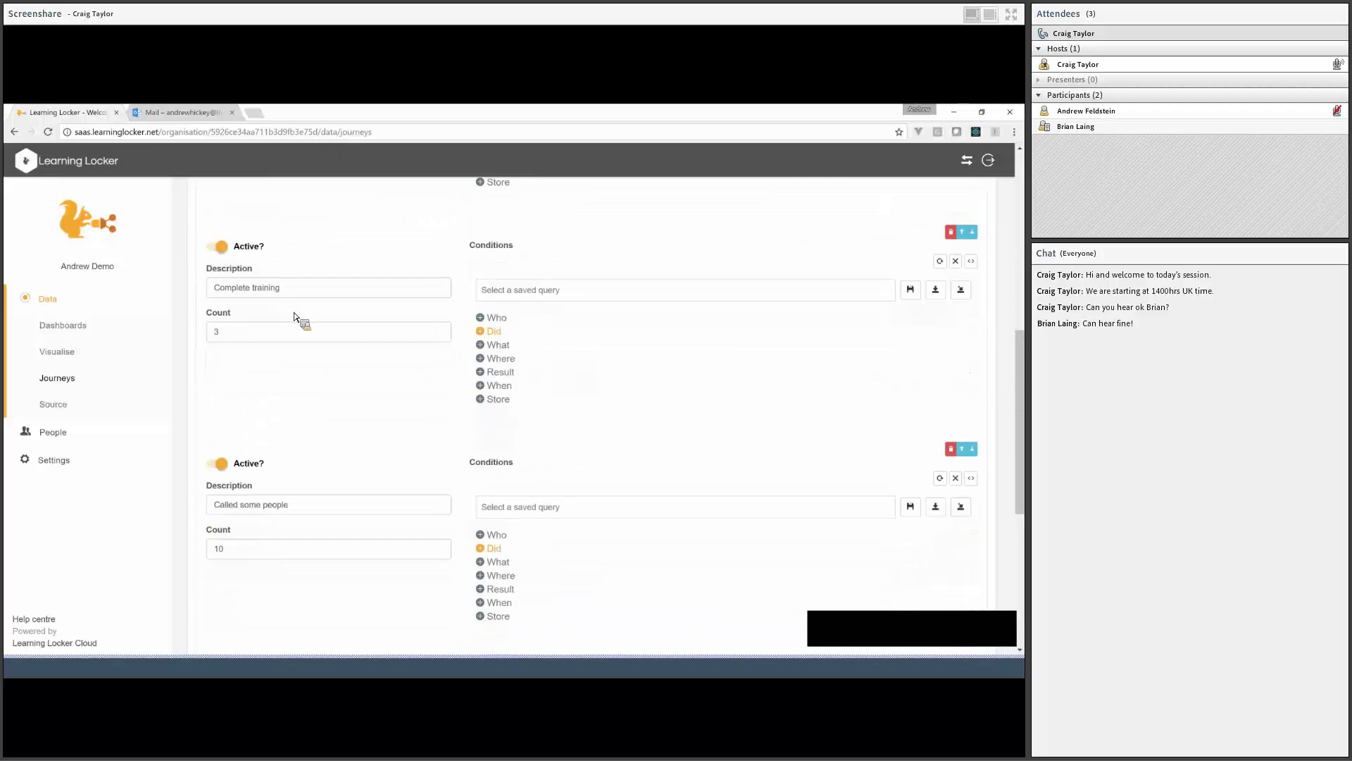
scroll(821, 312, up, 6)
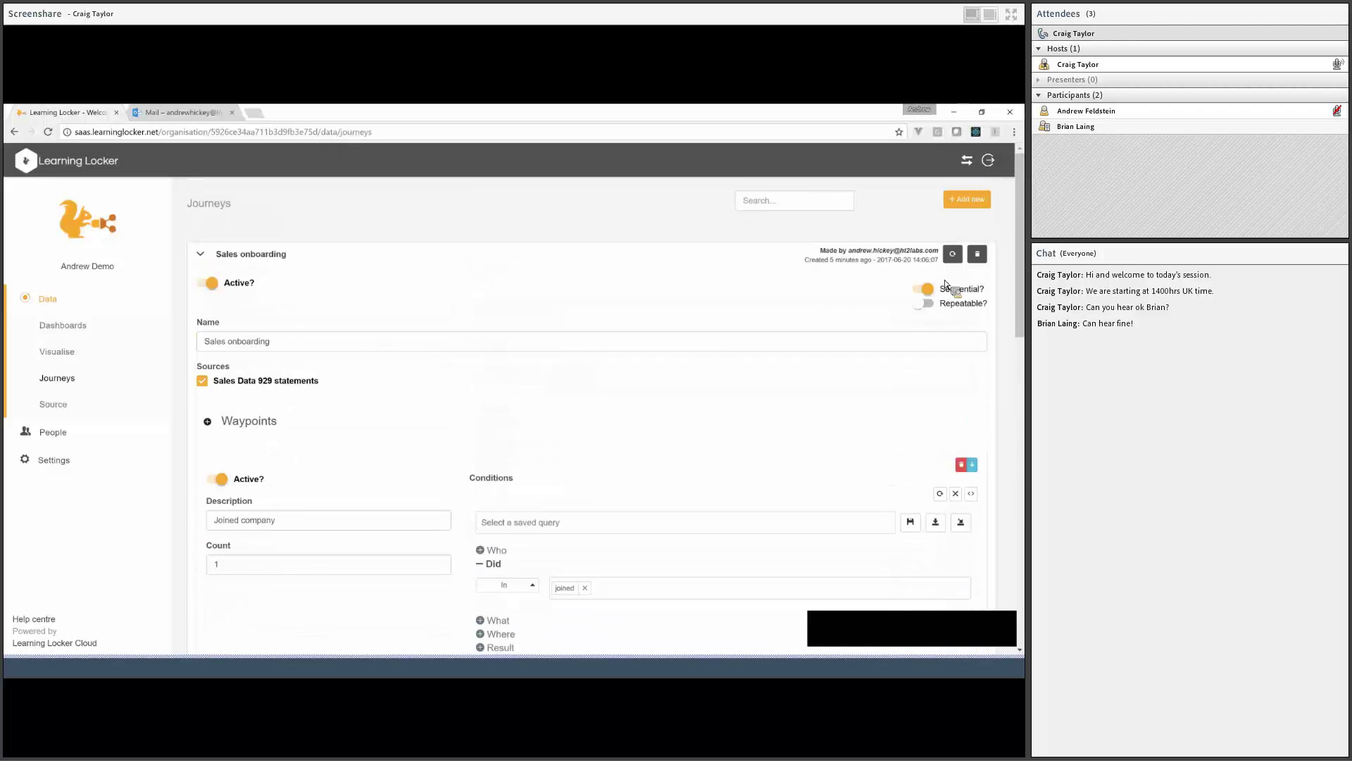
scroll(378, 371, down, 4)
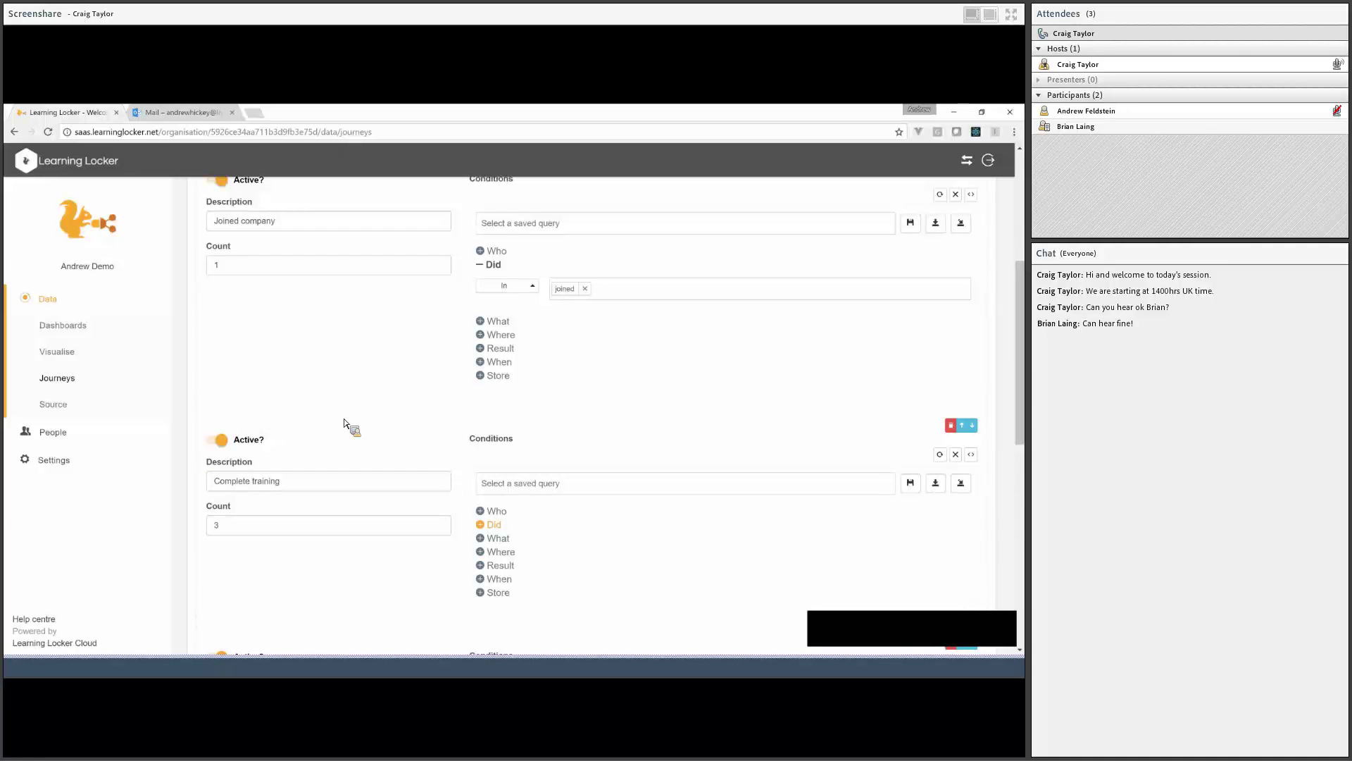
scroll(346, 424, up, 3)
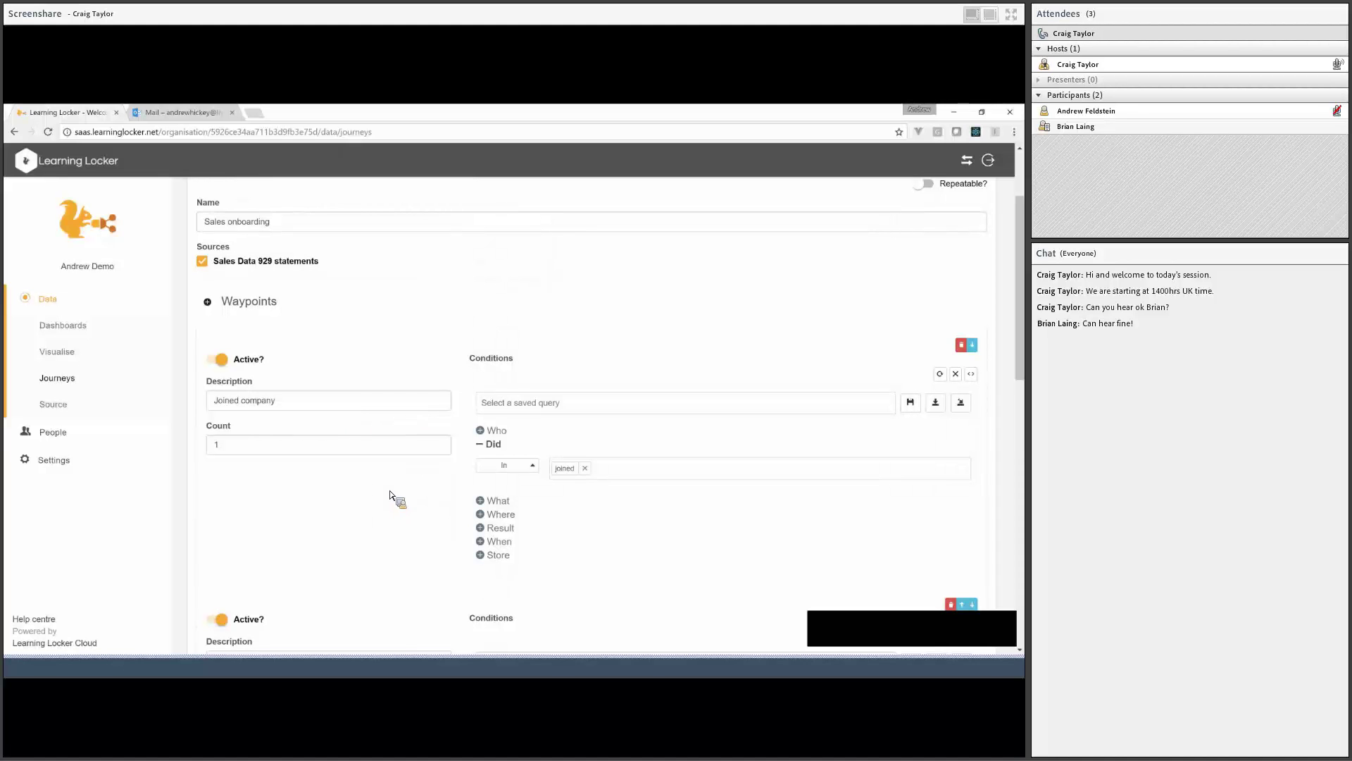
scroll(563, 486, up, 2)
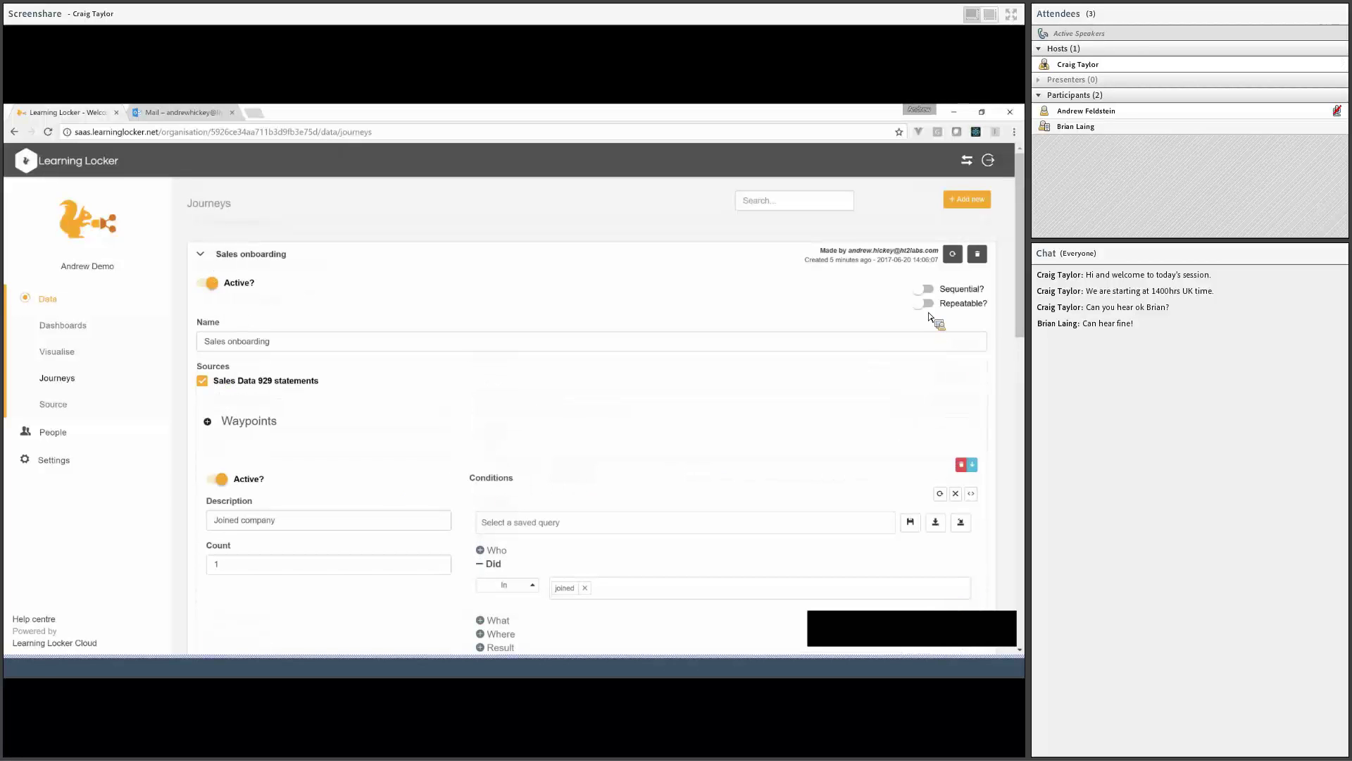
scroll(507, 362, down, 3)
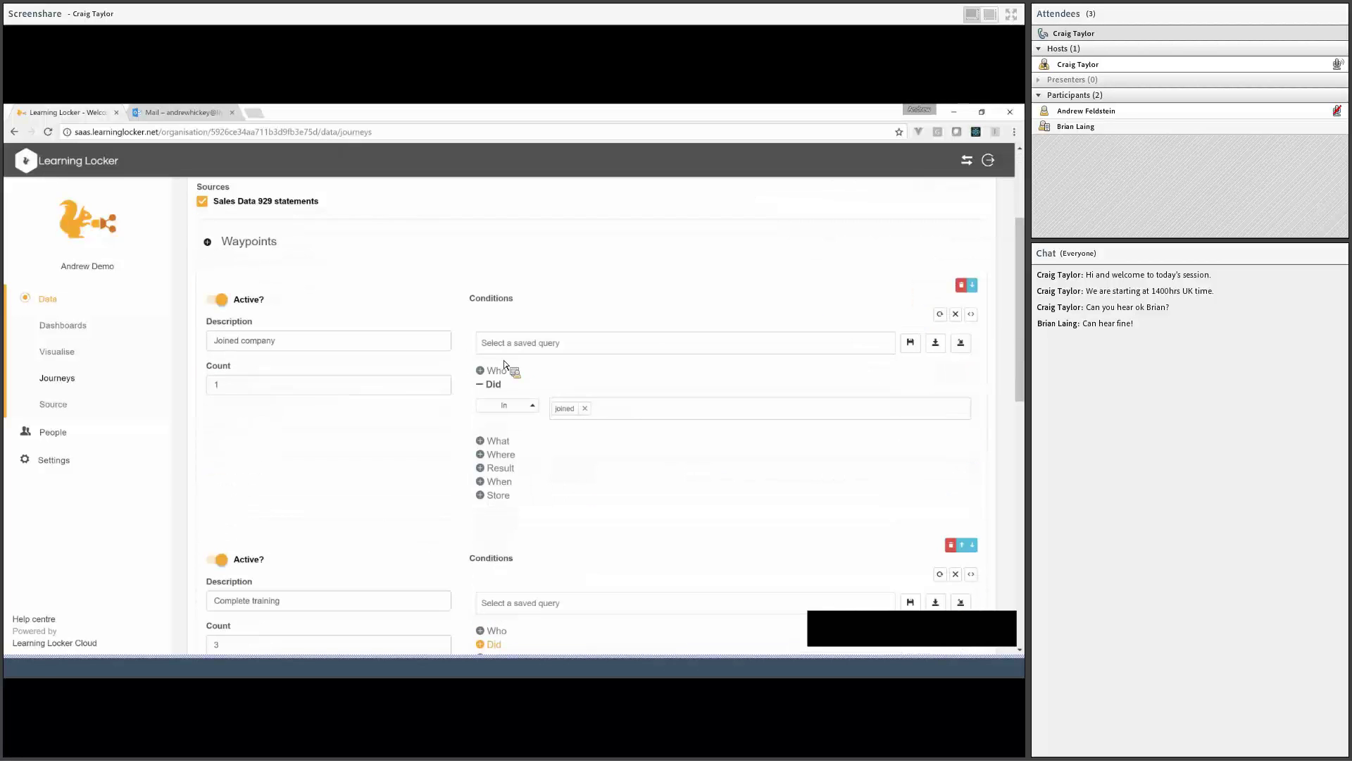
scroll(341, 338, down, 10)
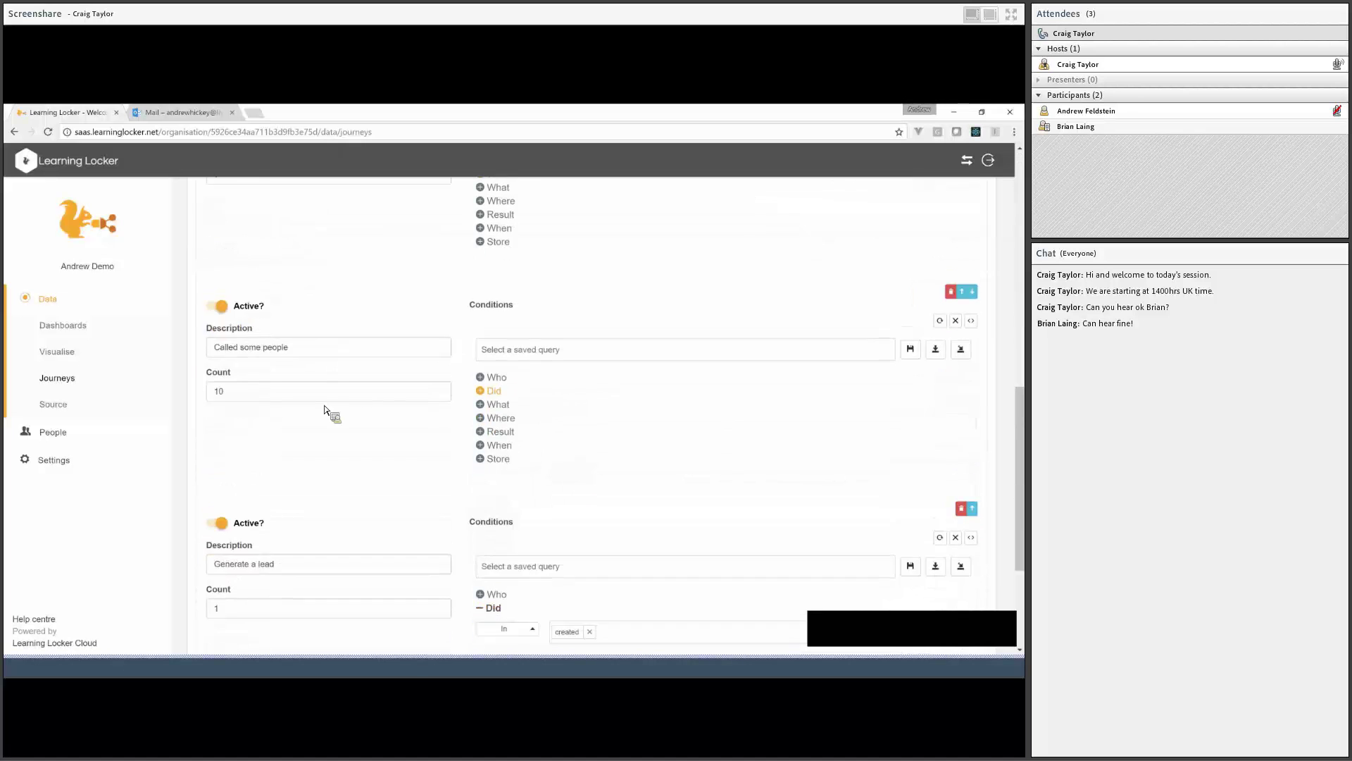
scroll(324, 454, up, 12)
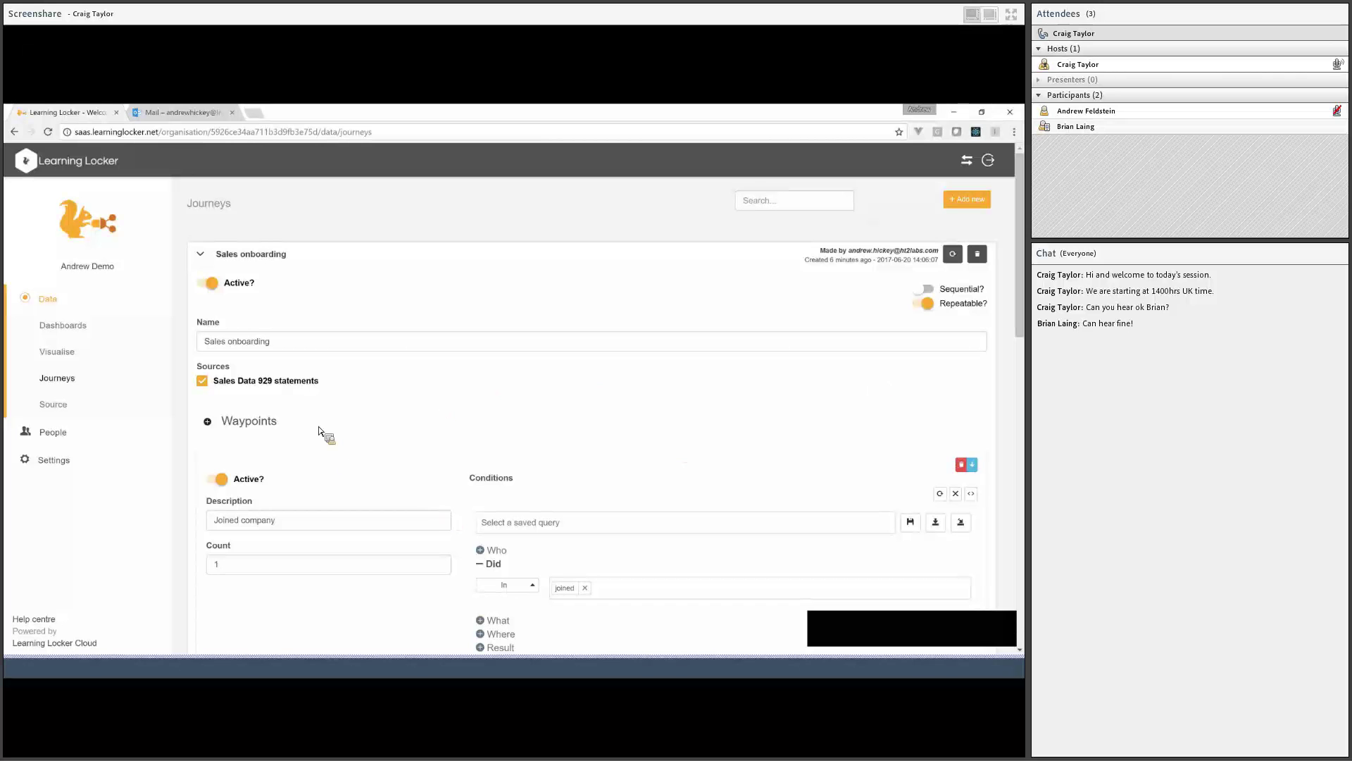
click(276, 345)
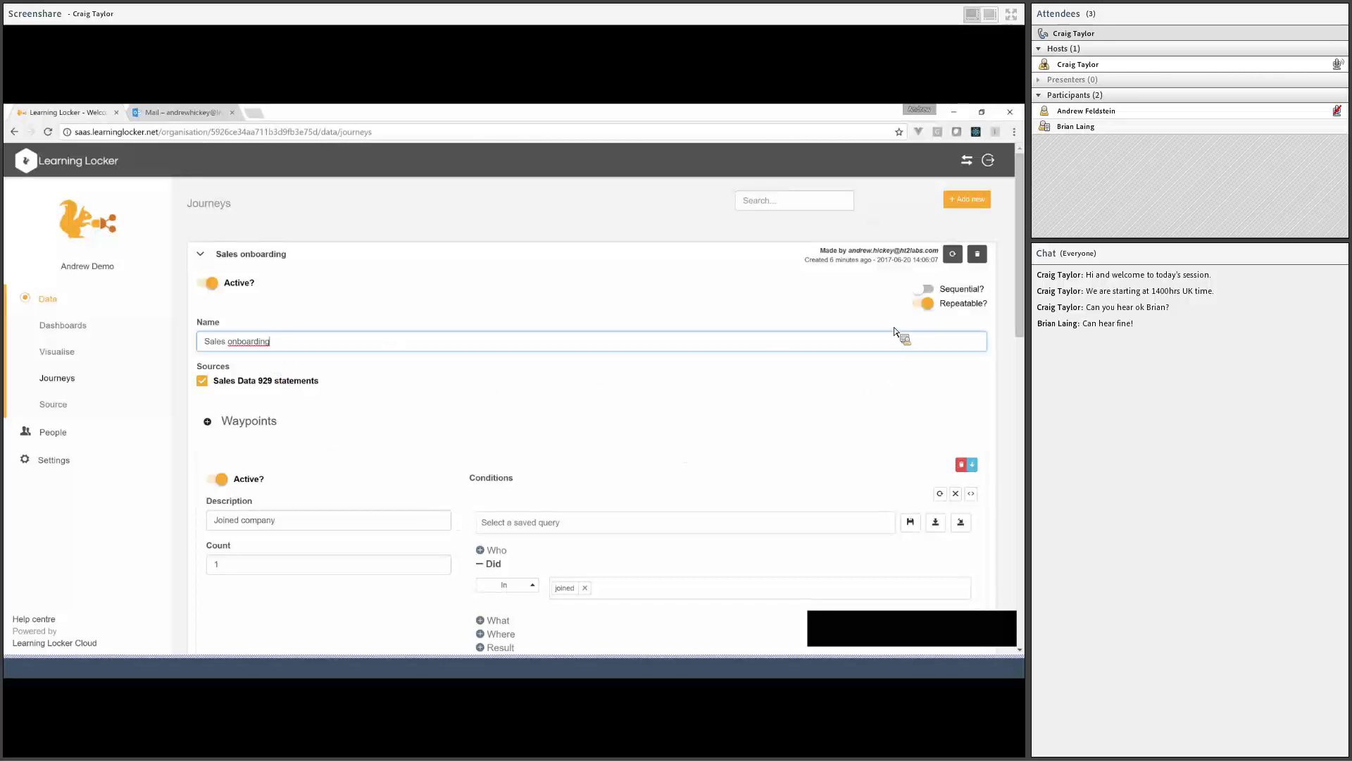
click(925, 304)
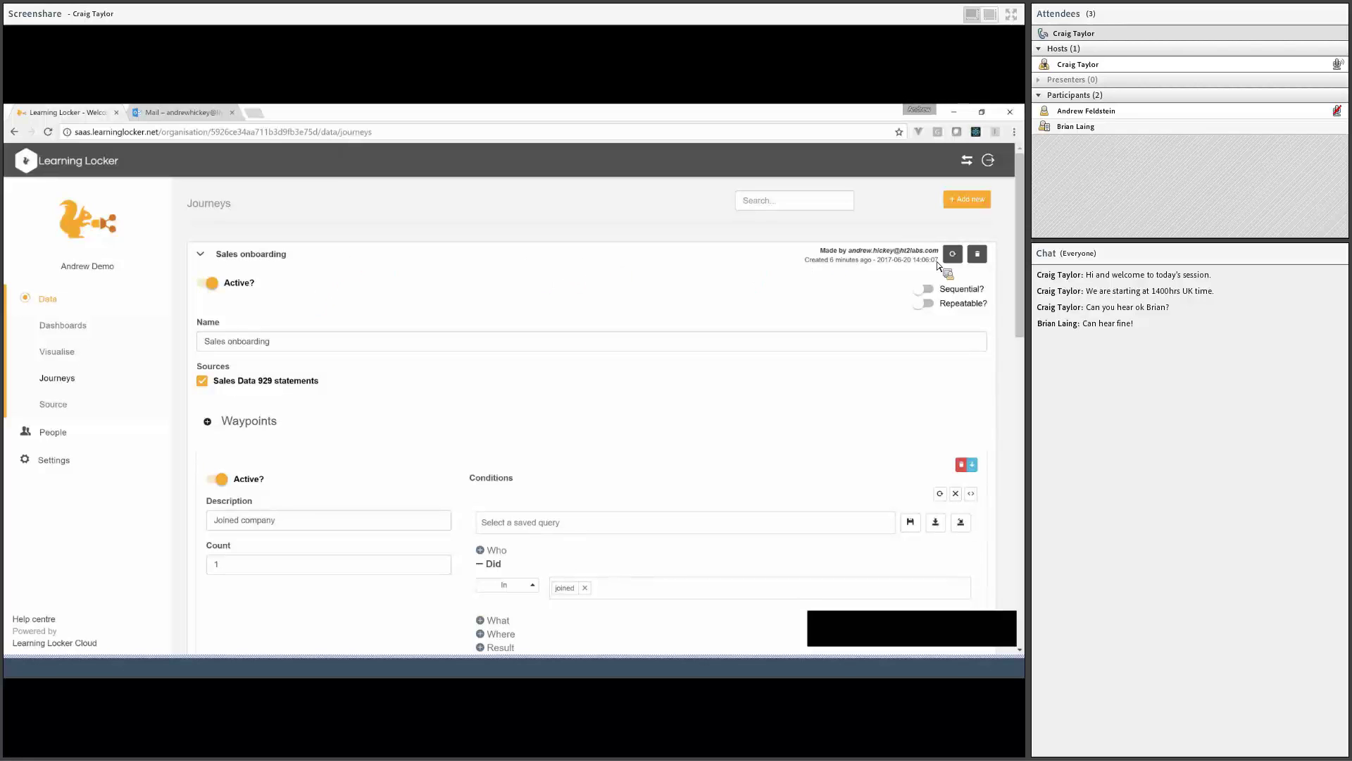
Reload the visualisations list and expand the Onboarding journey grid
click(62, 350)
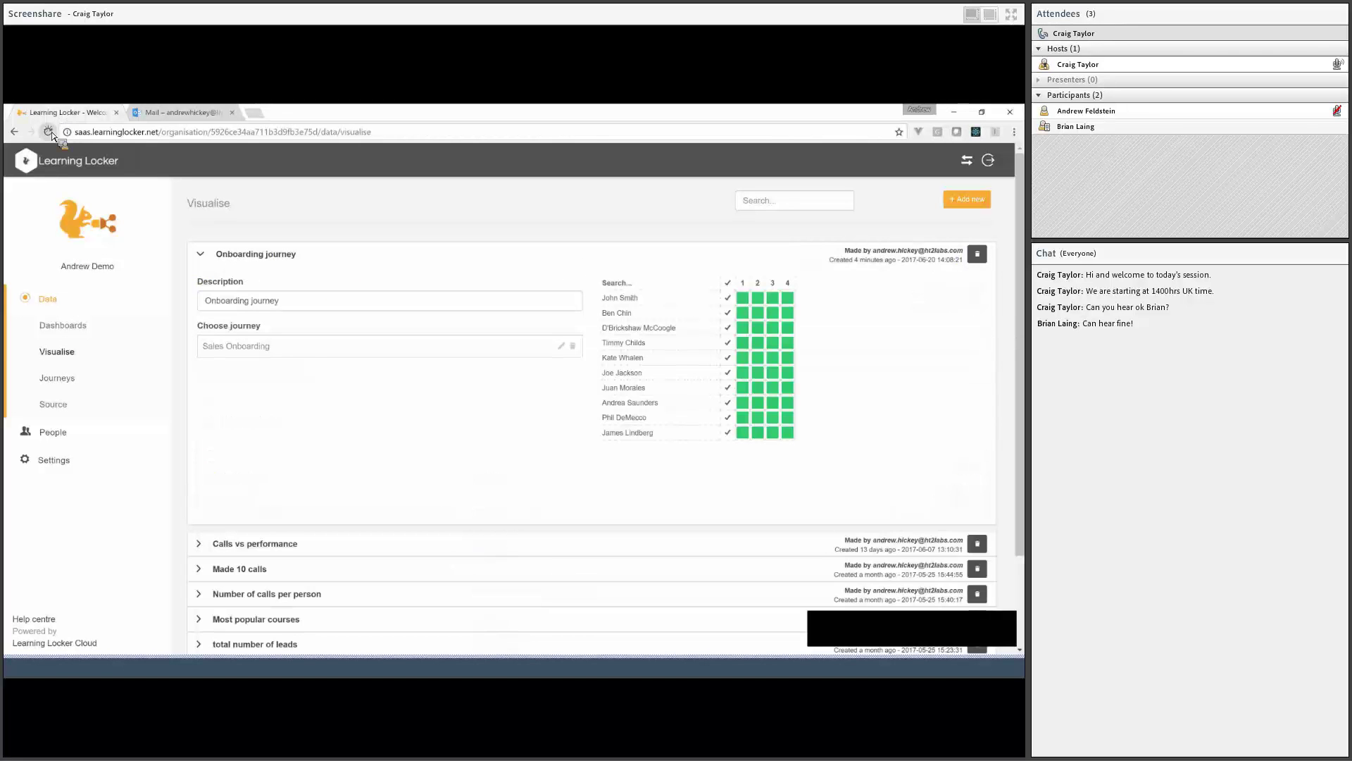
click(48, 132)
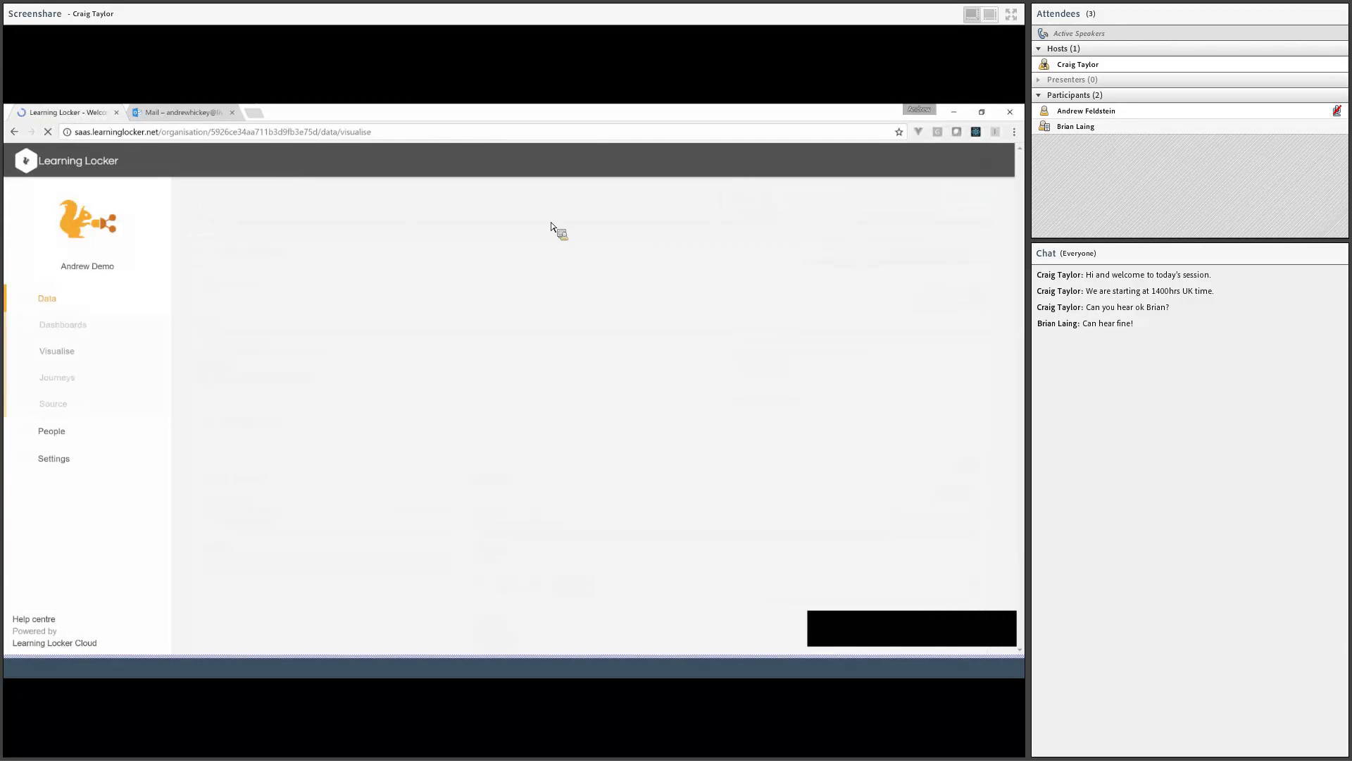
click(579, 254)
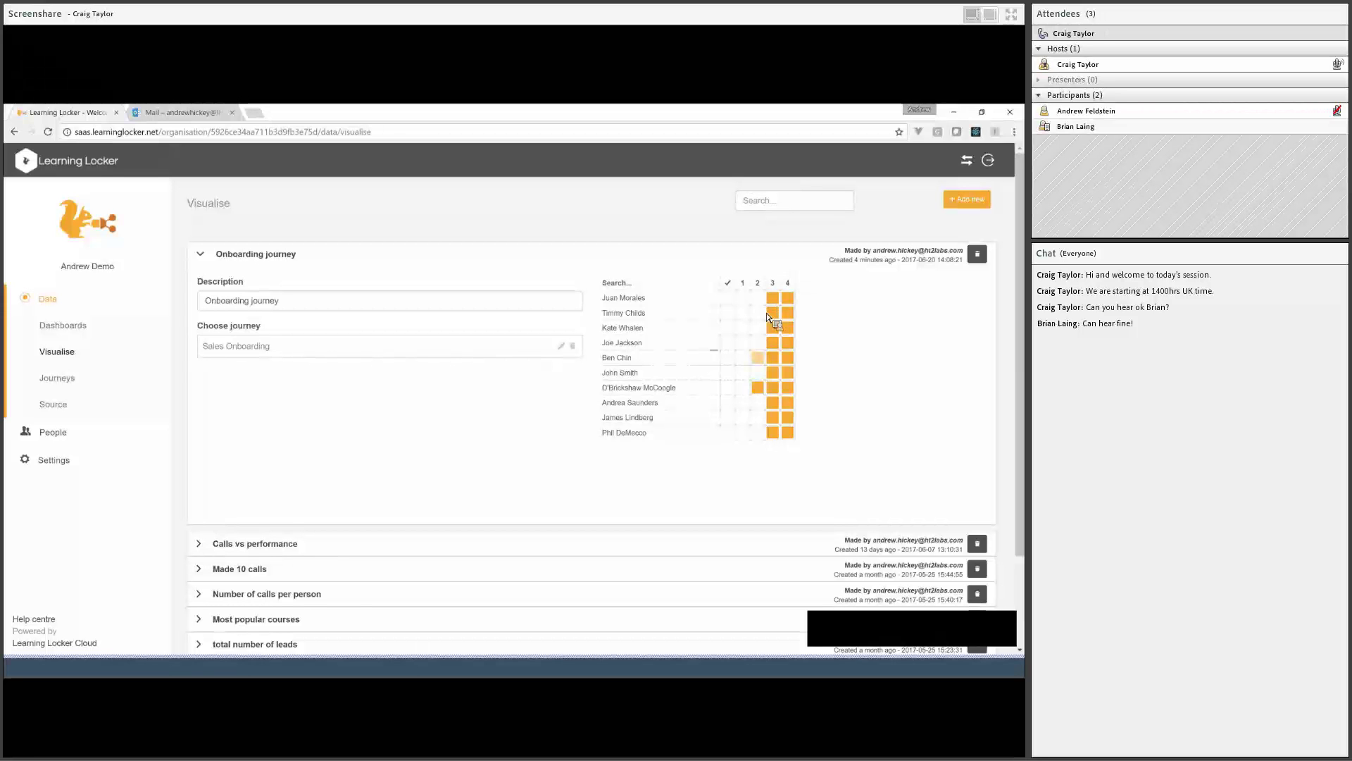
mouse_move(773, 312)
scroll(730, 324, down, 1)
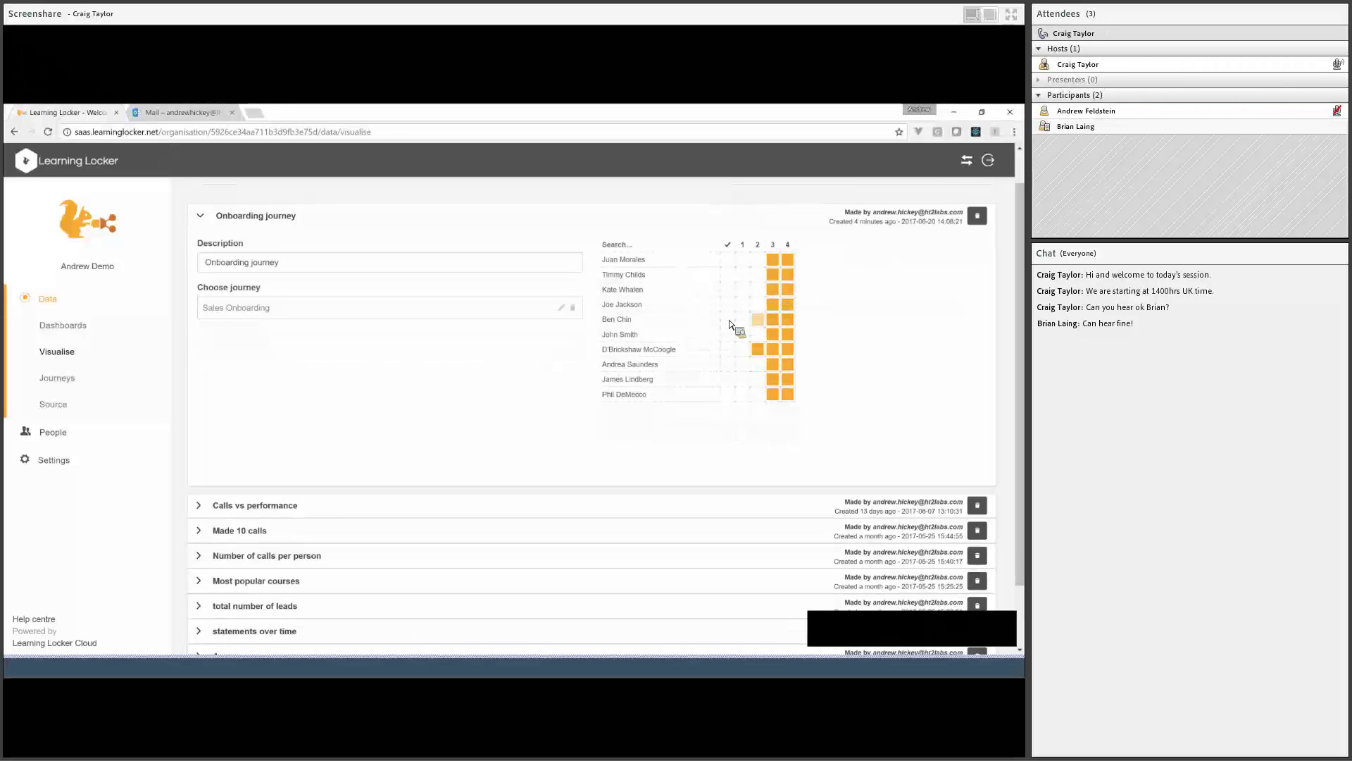
scroll(729, 324, up, 1)
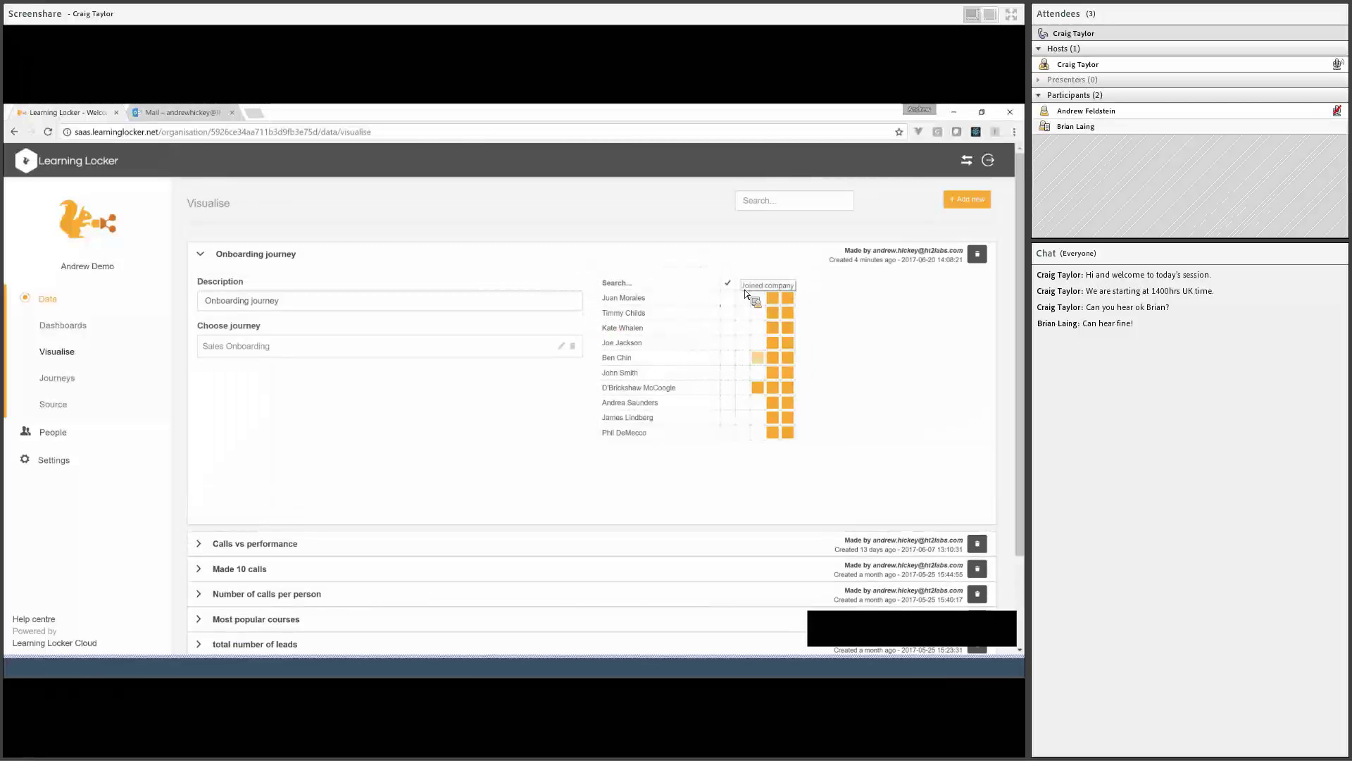
Collapse Sales onboarding in Journeys, then reload Visualise and re-expand Onboarding journey
click(68, 379)
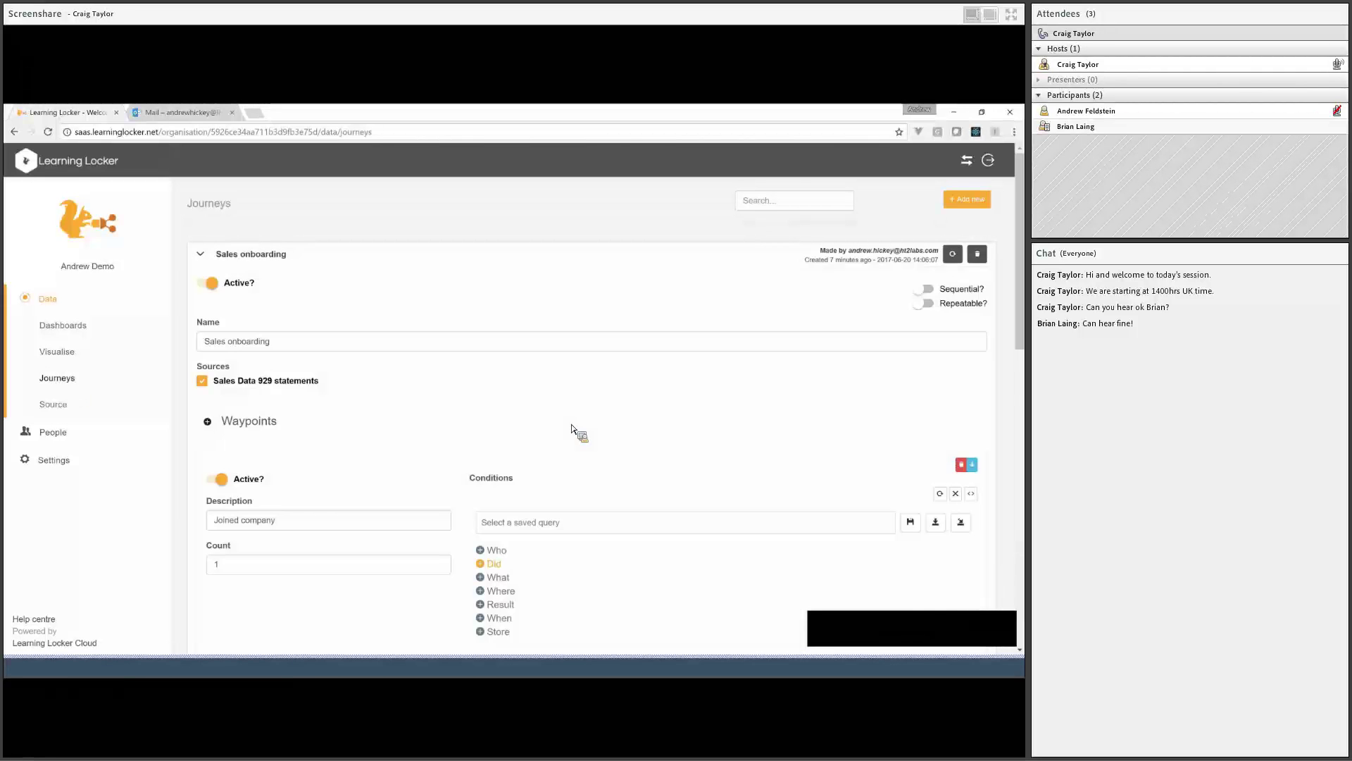
scroll(507, 446, down, 2)
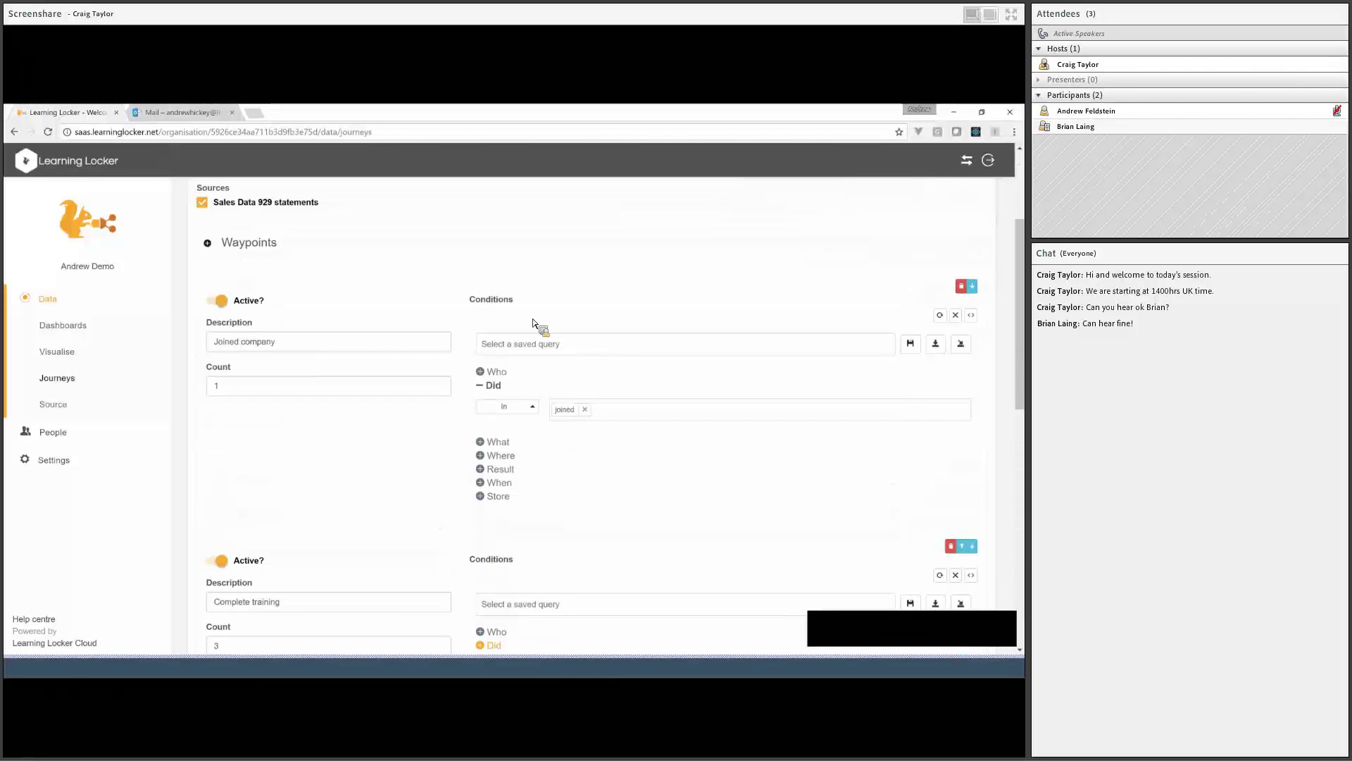
scroll(401, 293, up, 2)
click(246, 294)
click(71, 353)
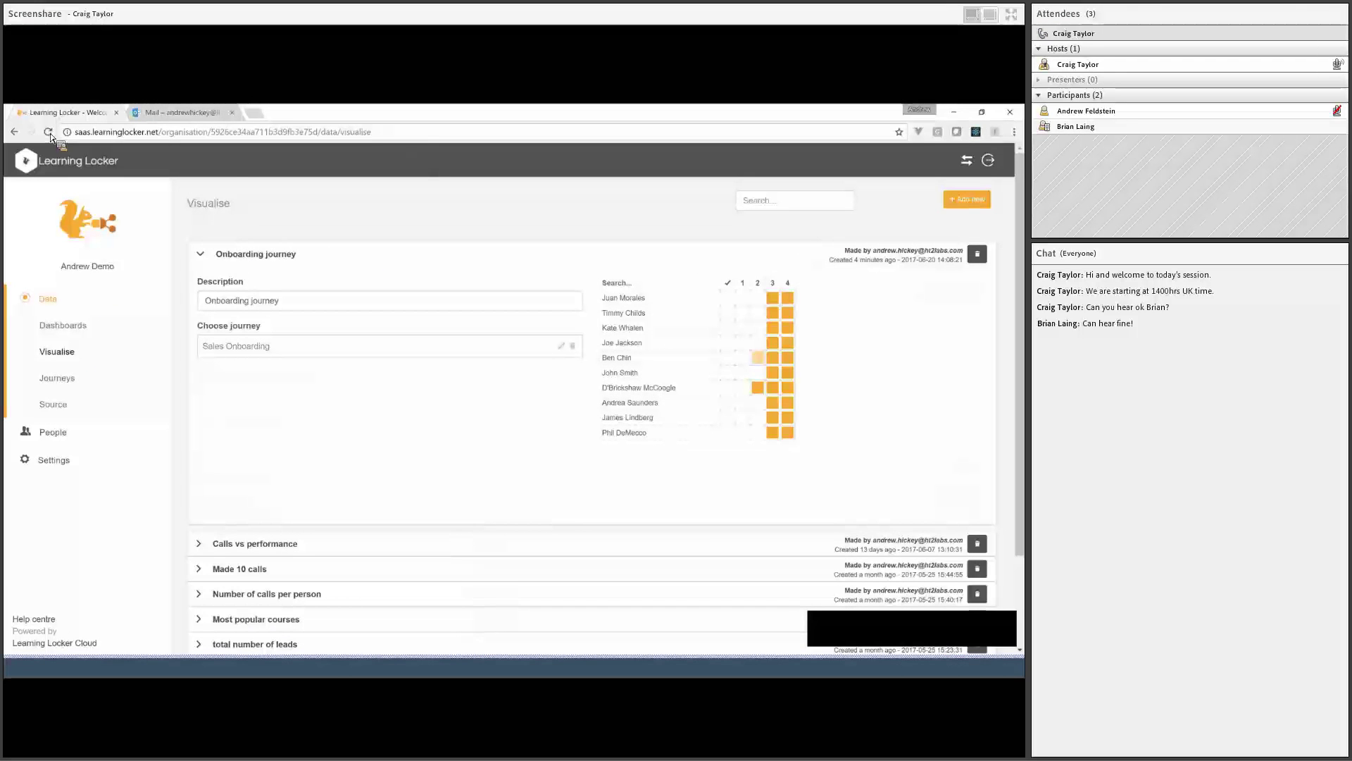
key(F5)
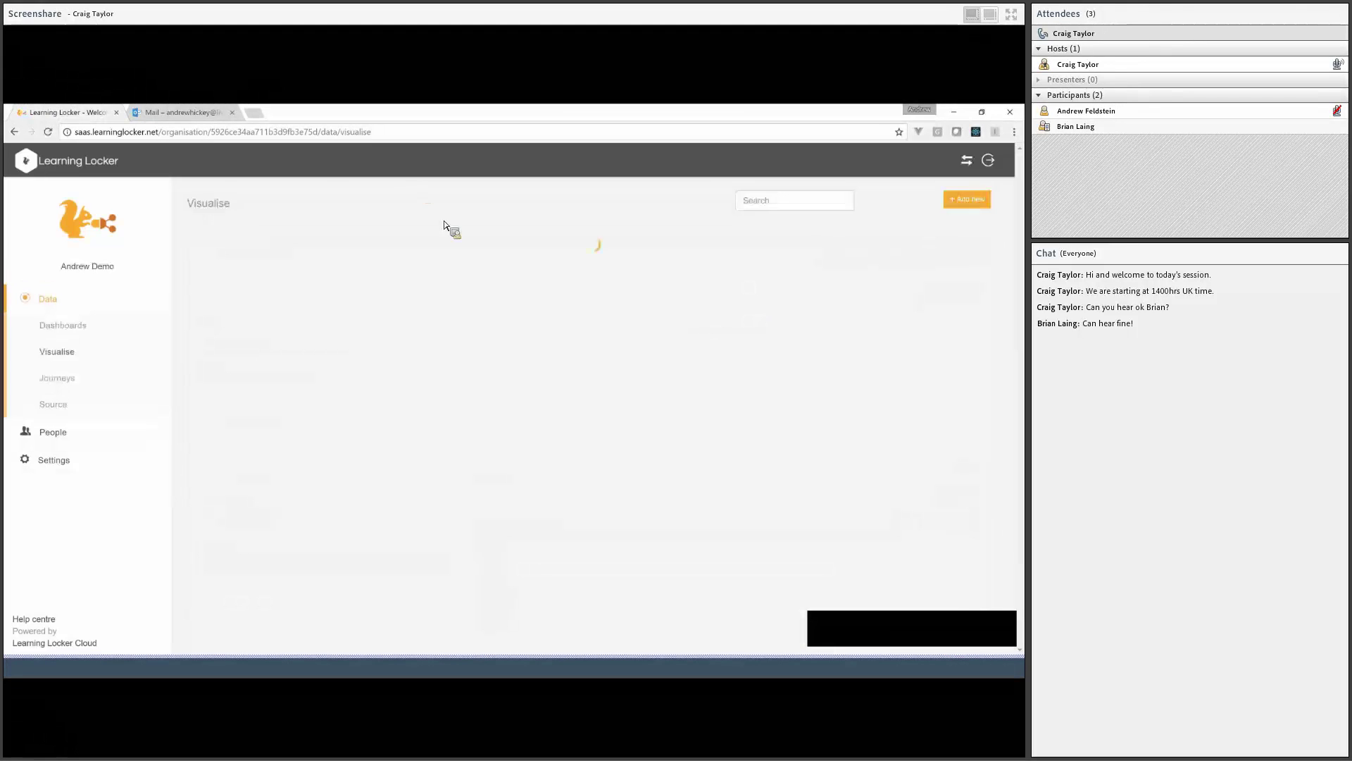
click(397, 248)
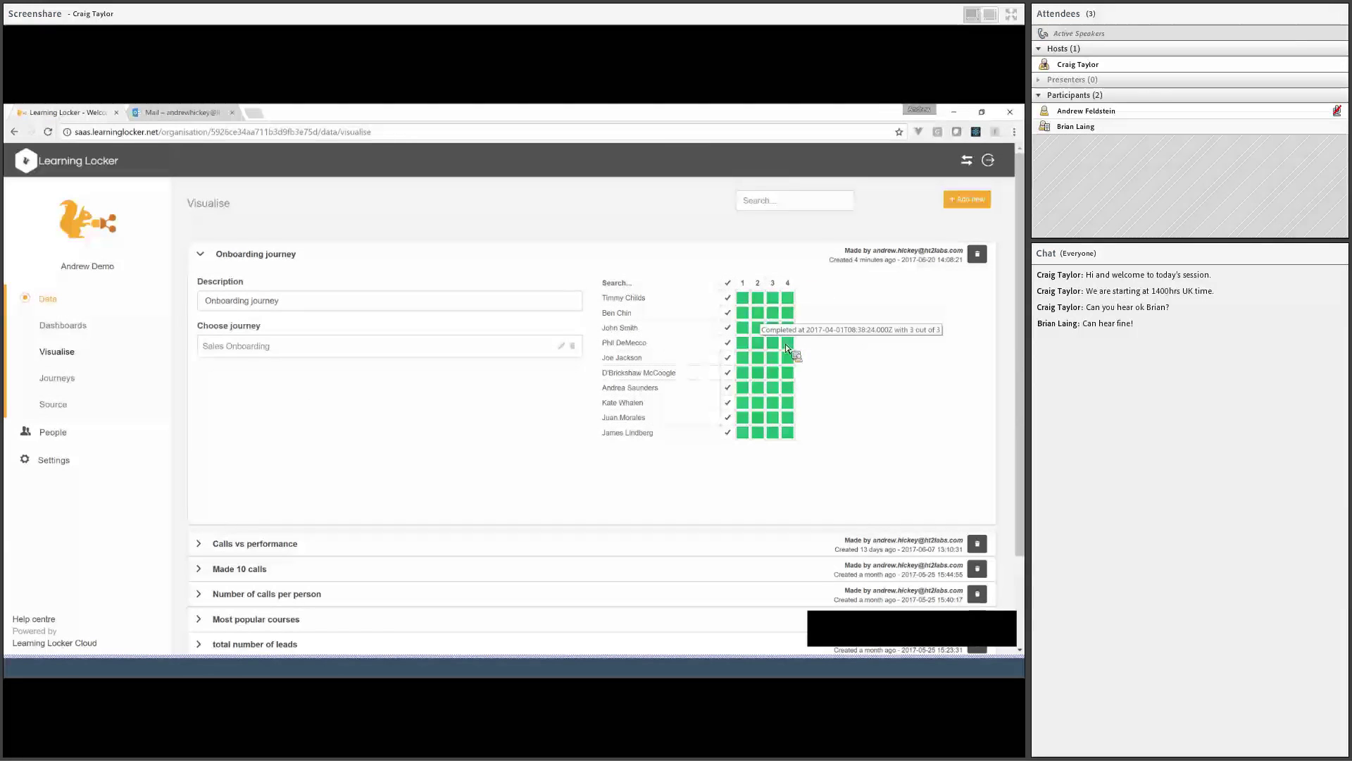
Open the Calls vs performance visualisation, then collapse it again
scroll(665, 328, down, 2)
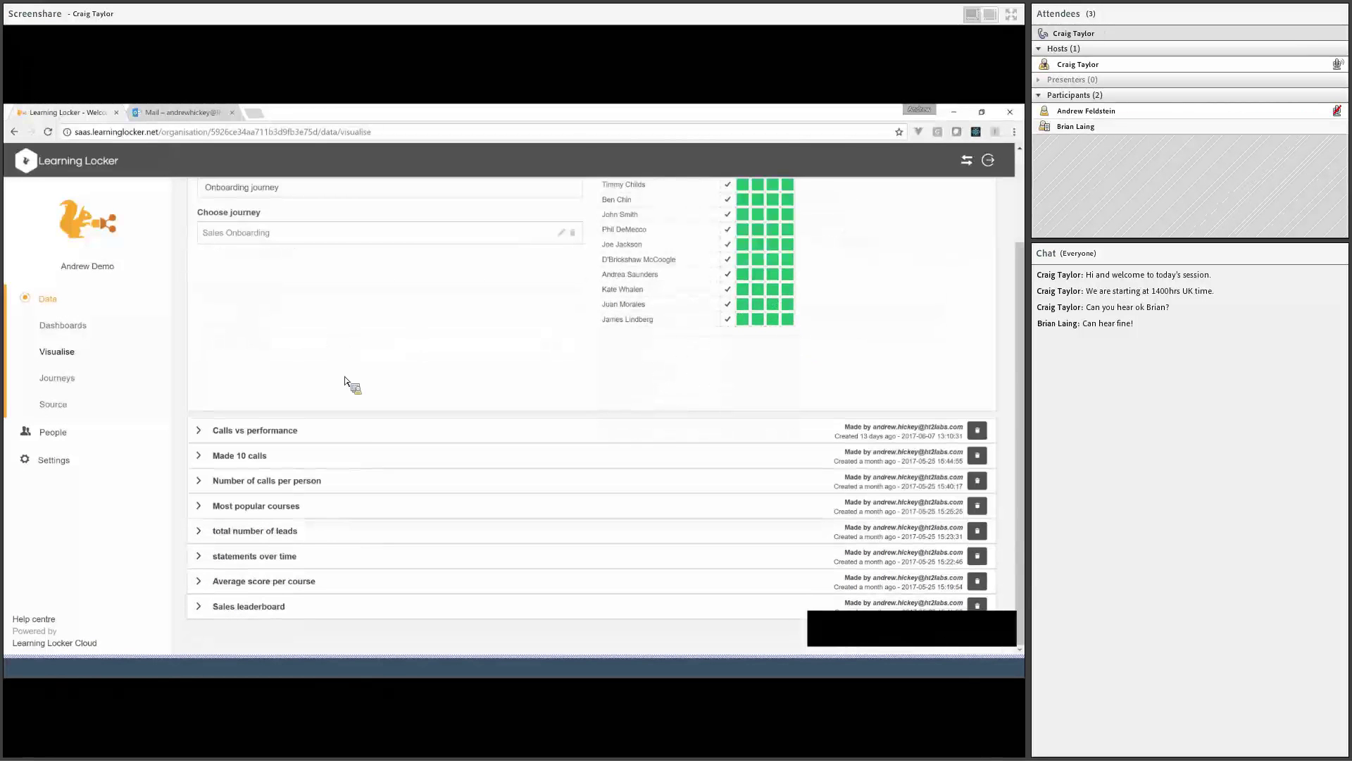
click(387, 442)
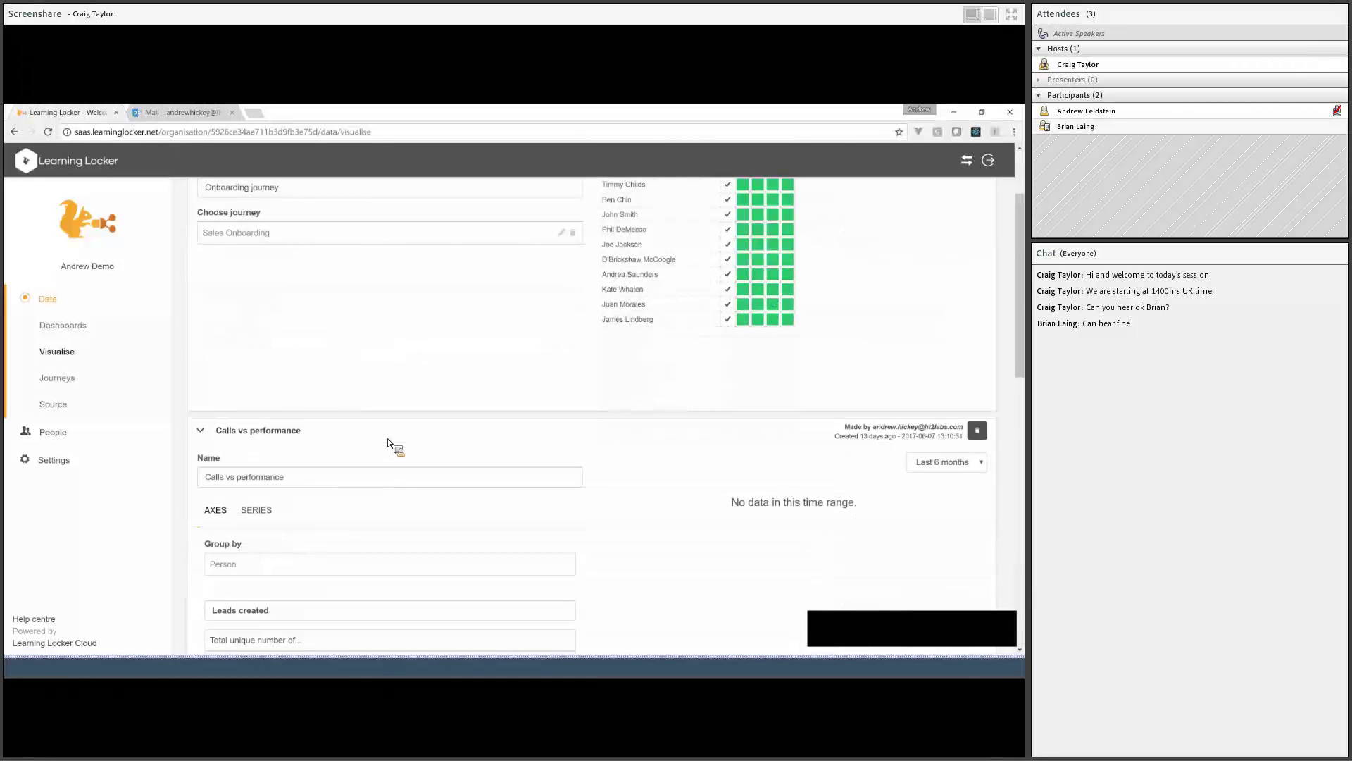
scroll(398, 416, down, 2)
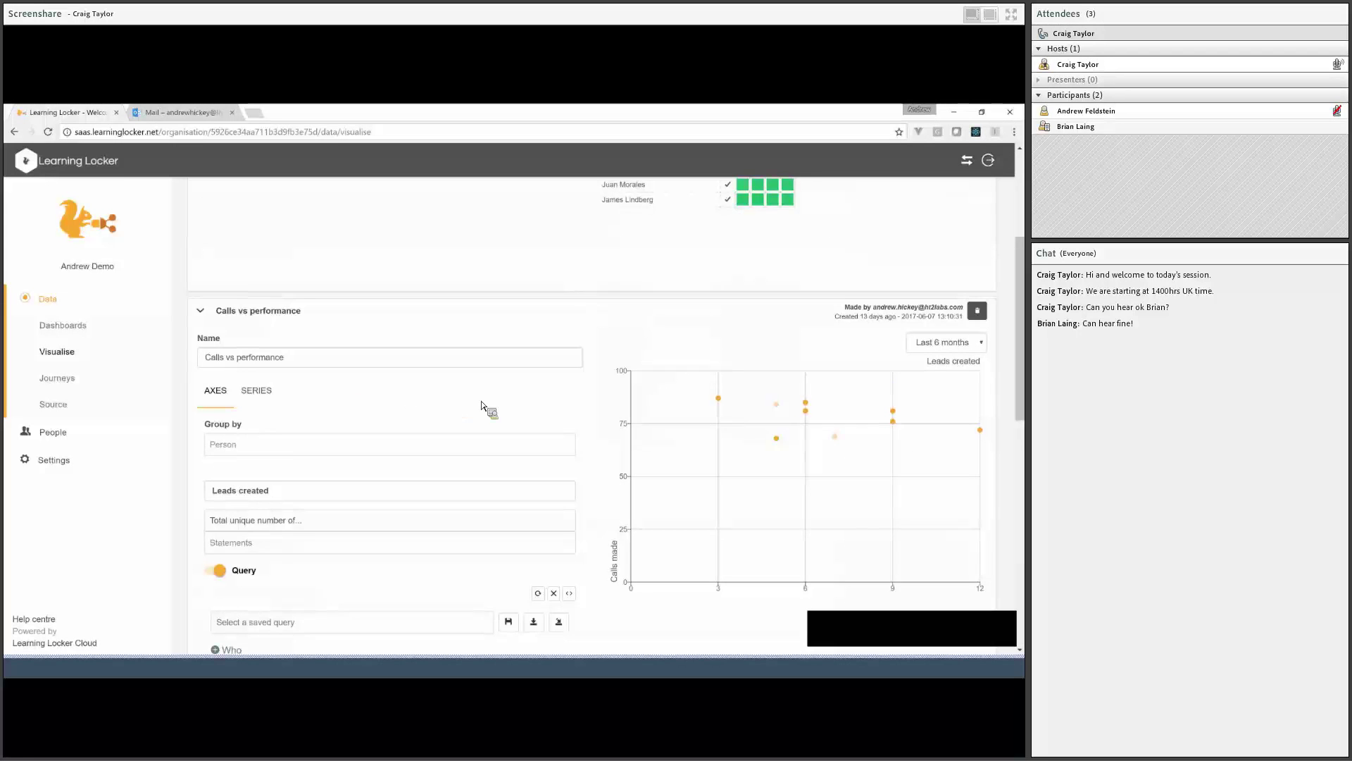
scroll(515, 406, down, 1)
scroll(541, 409, down, 2)
scroll(393, 368, up, 3)
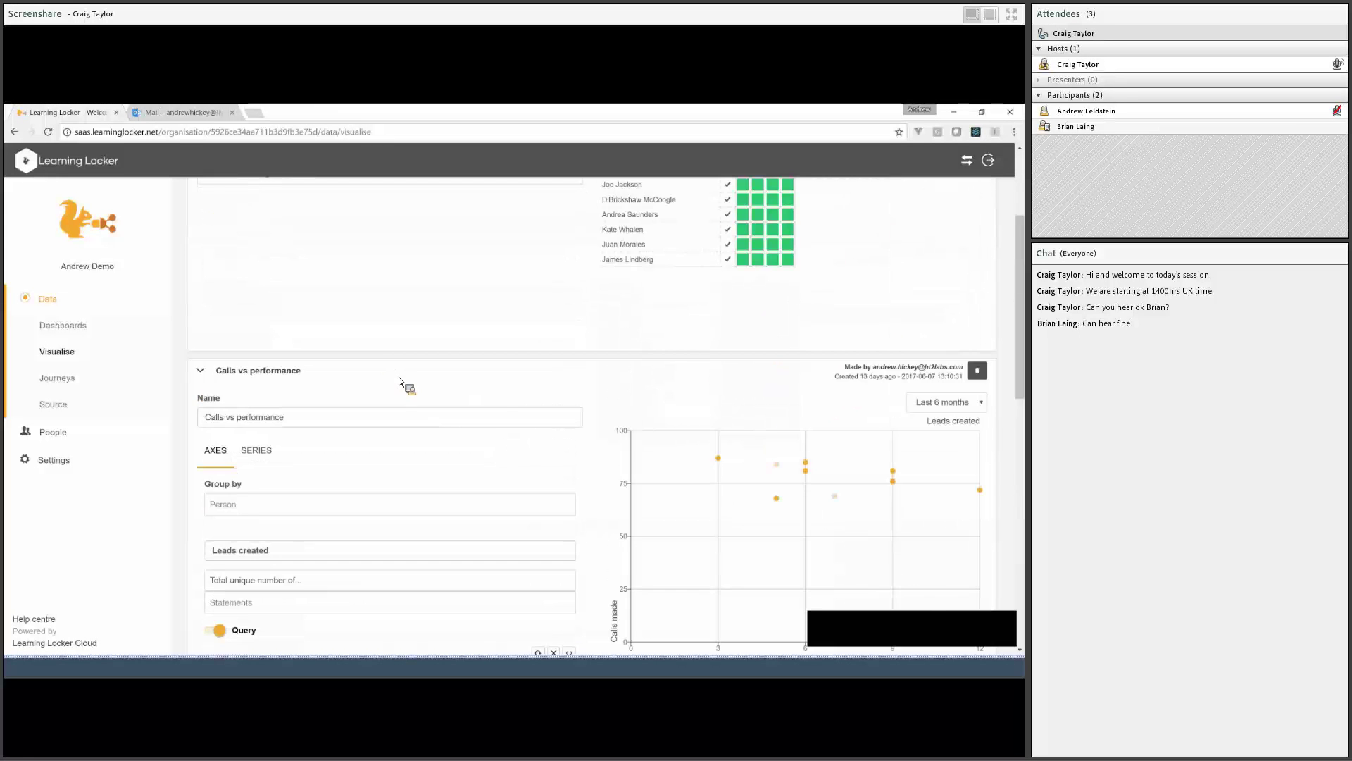
click(394, 384)
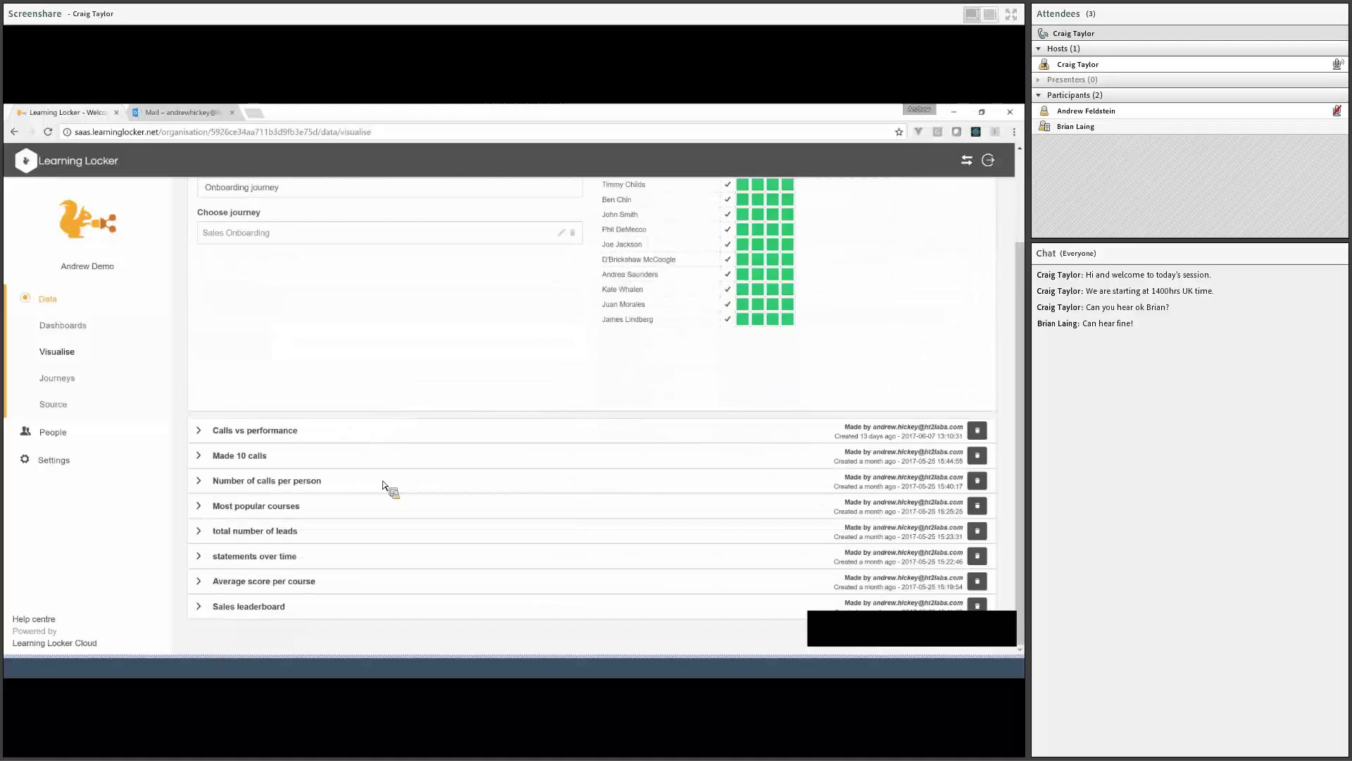
Expand the Number of calls per person bar chart showing calls over the last 6 months
click(543, 485)
scroll(655, 402, down, 4)
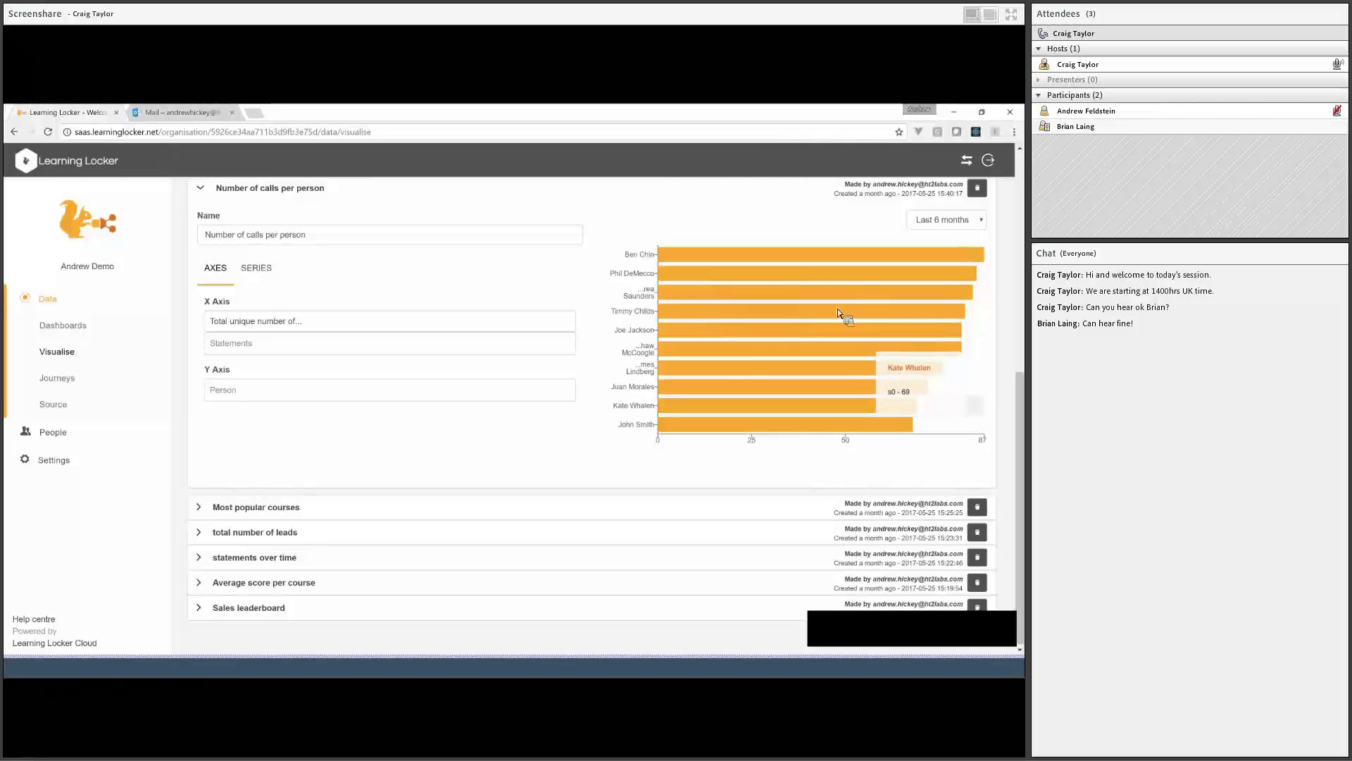
scroll(746, 379, up, 3)
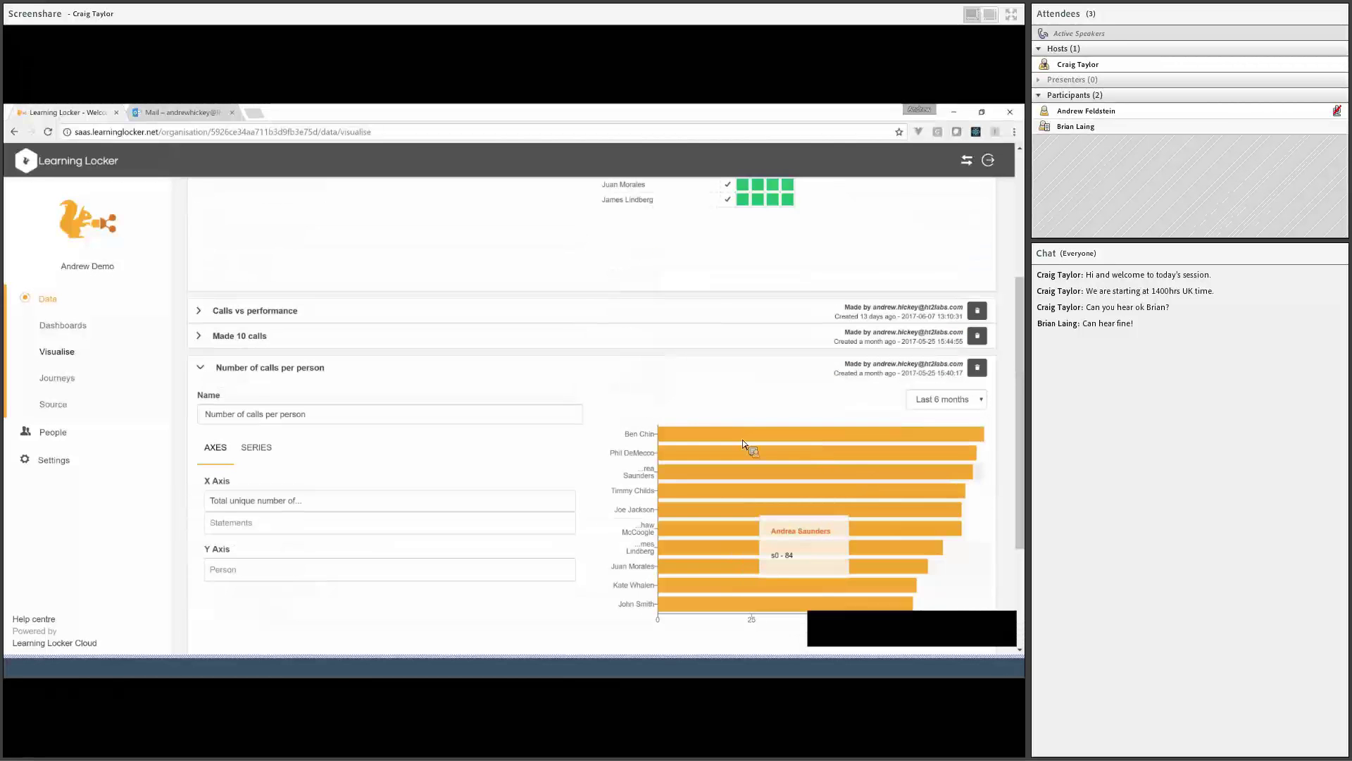
scroll(413, 398, up, 5)
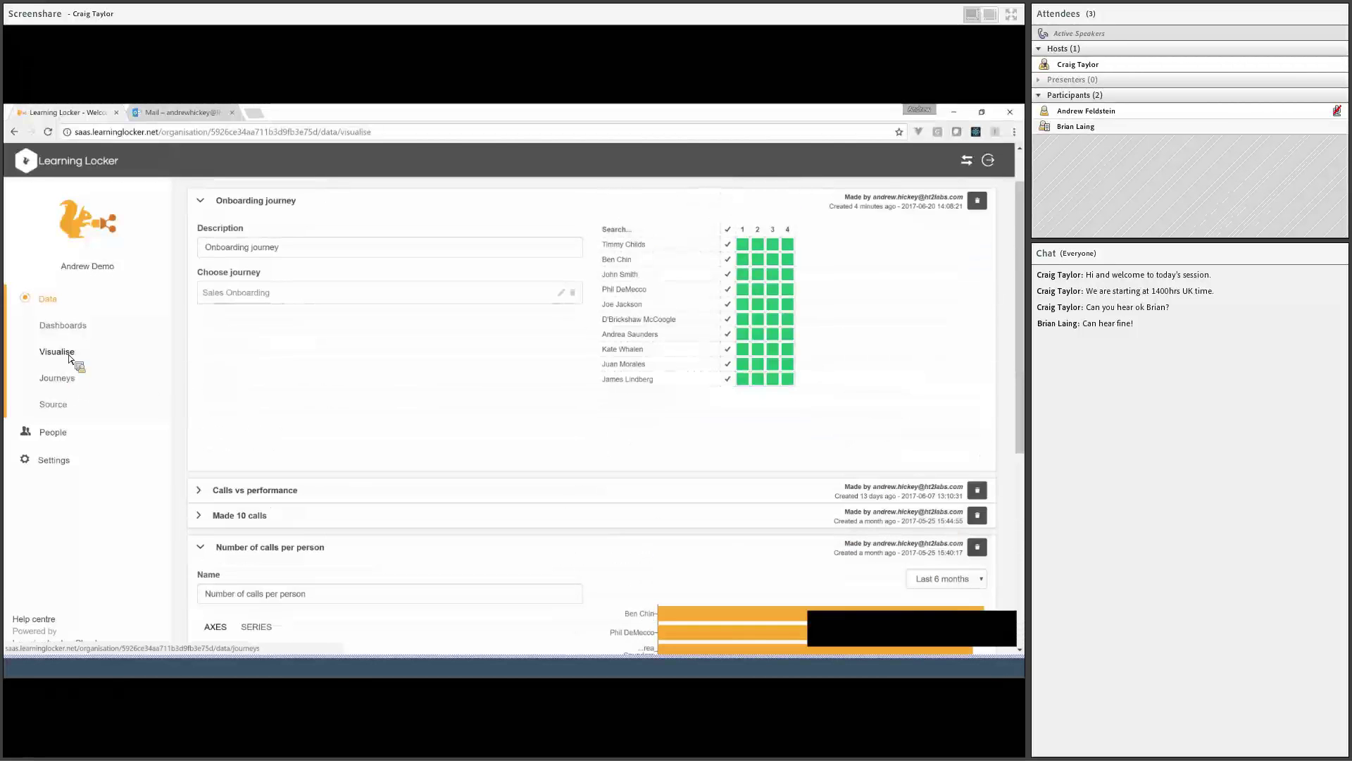
Change the Called some people waypoint count to 80, then return to Visualise
click(57, 377)
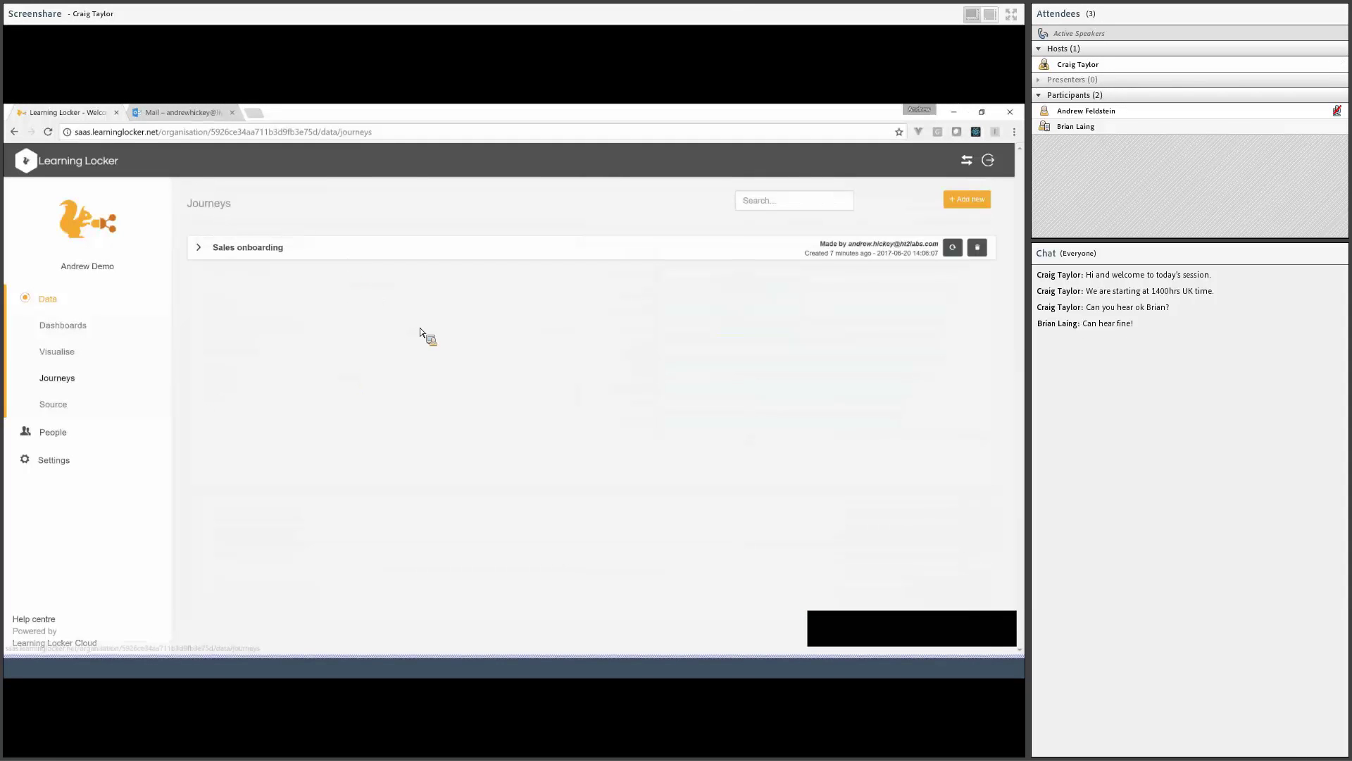
scroll(402, 357, down, 3)
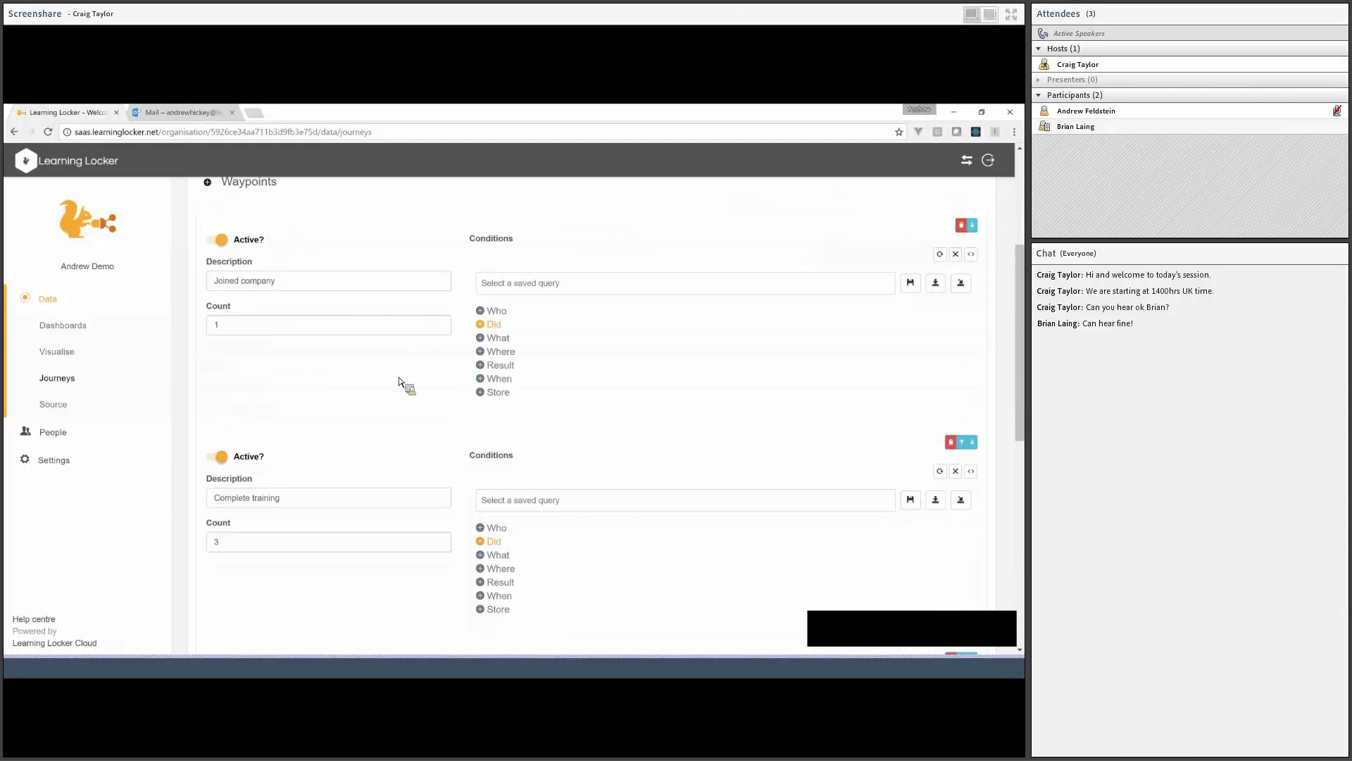
scroll(399, 384, down, 4)
drag(326, 456, 151, 458)
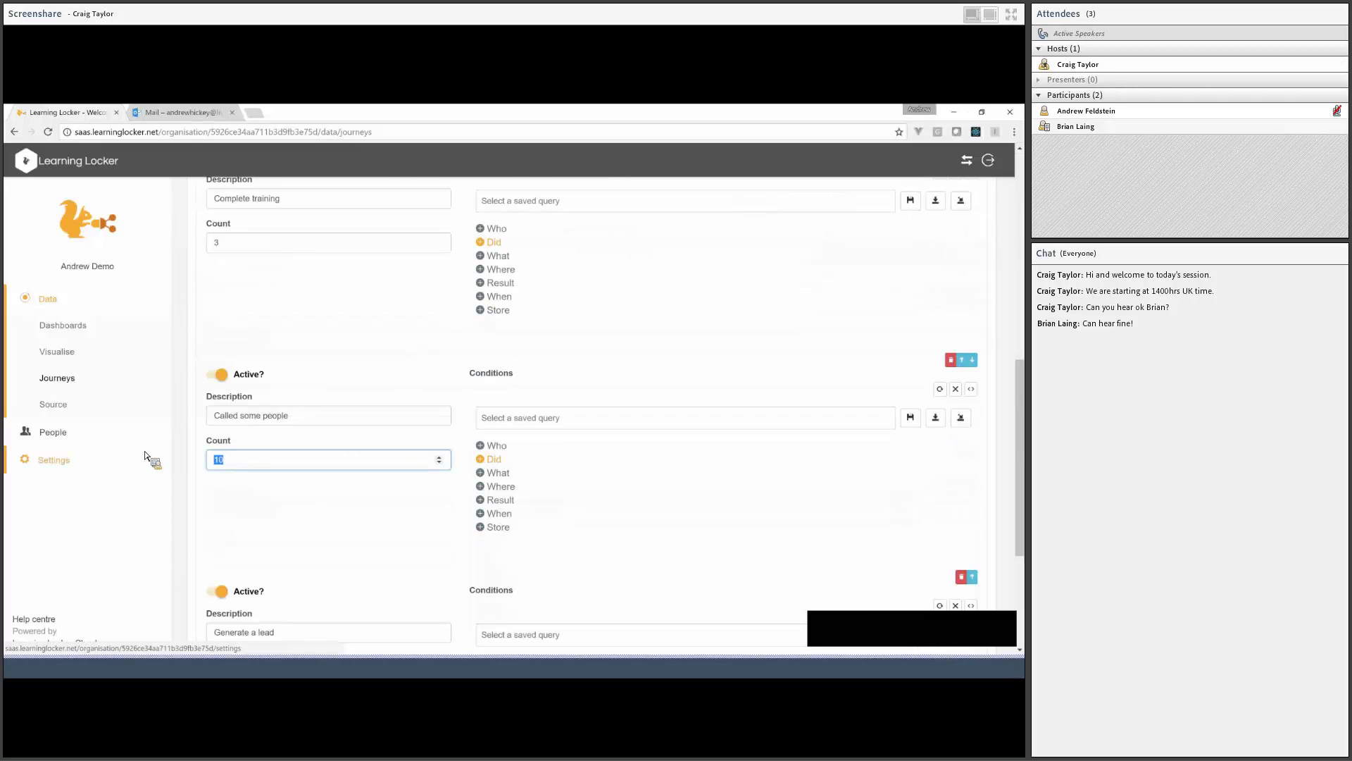
text(80)
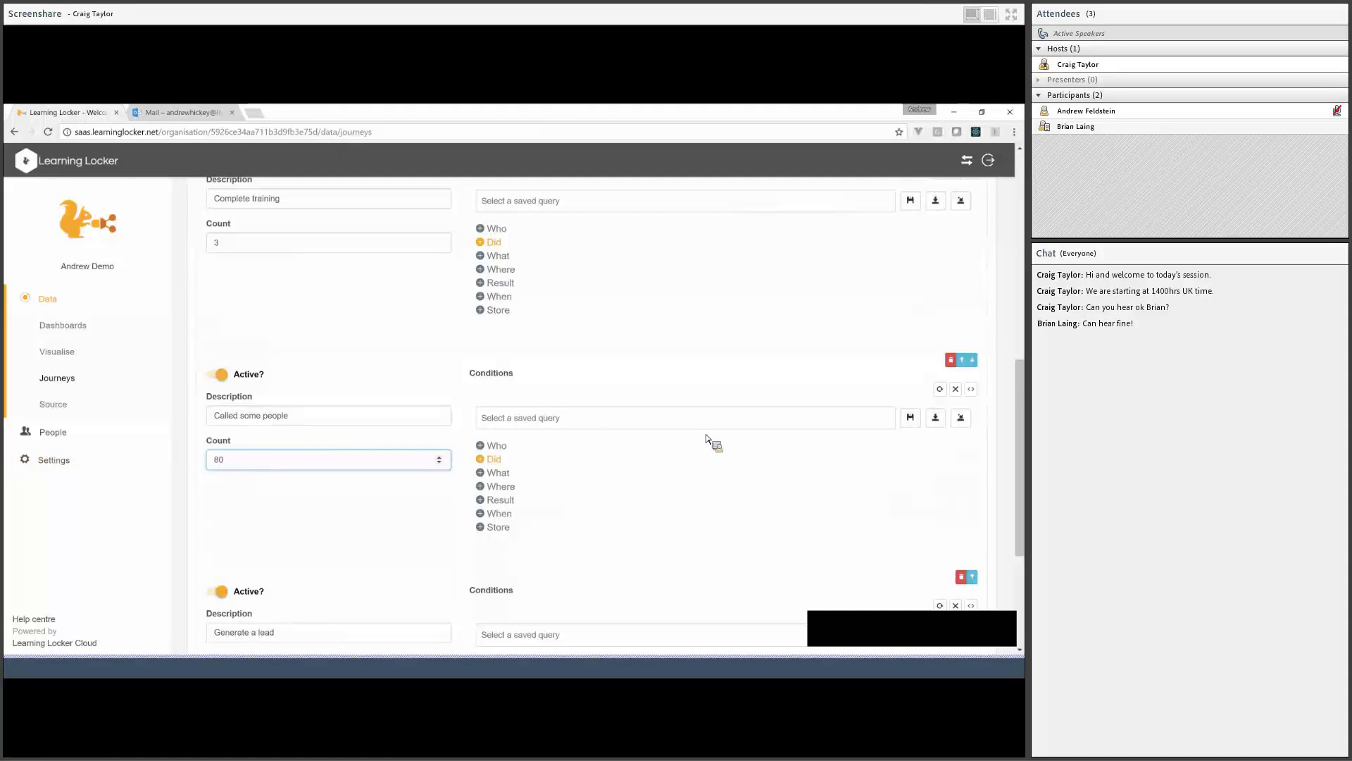
scroll(737, 417, up, 6)
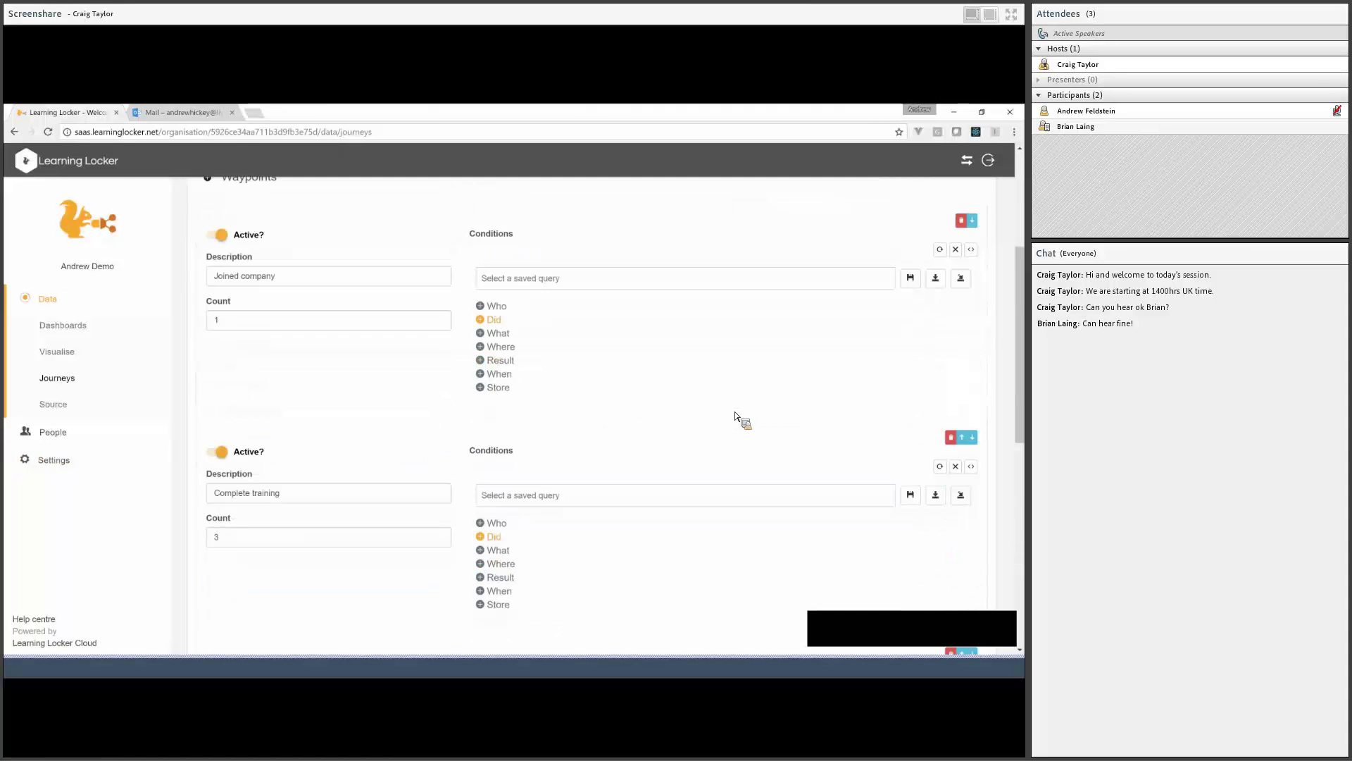
scroll(695, 392, up, 2)
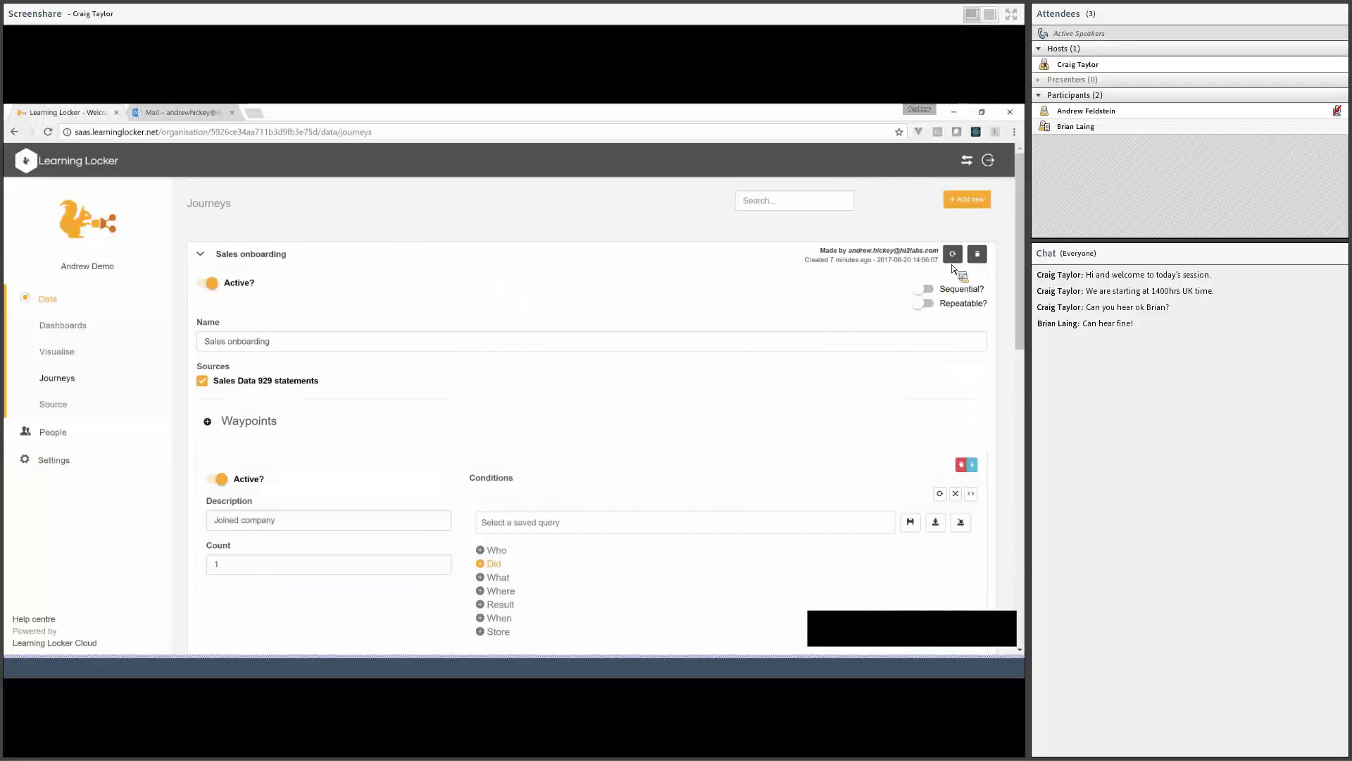
click(775, 264)
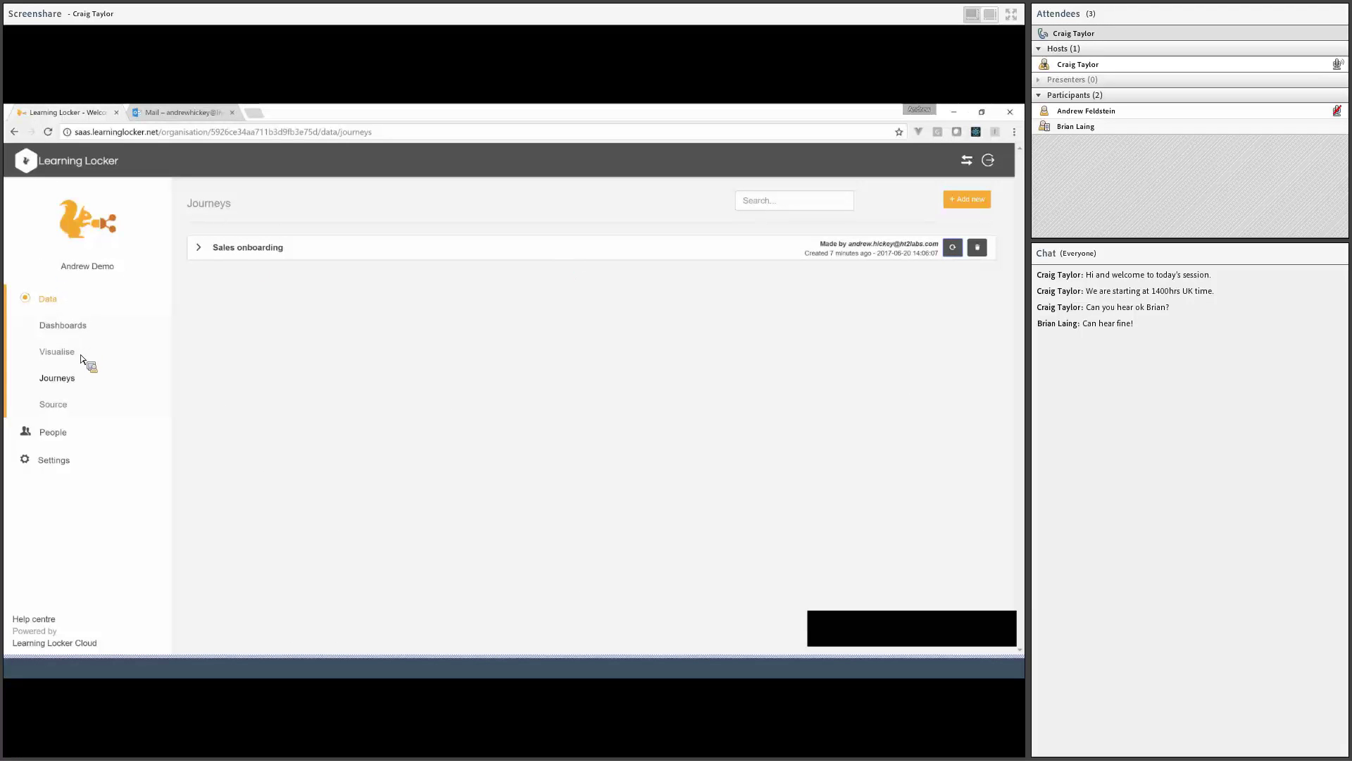
click(107, 356)
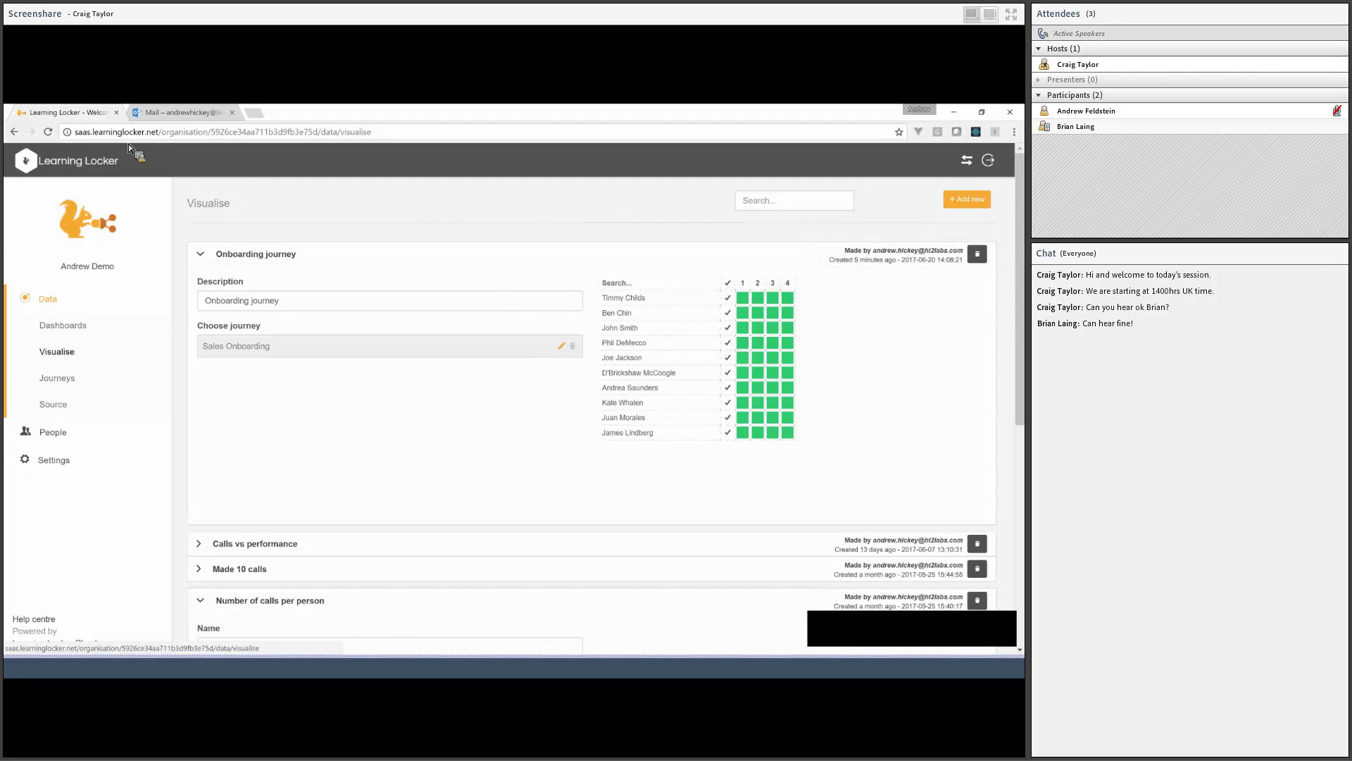
Reload the visualisations, check the Onboarding journey grid's 80-call progress, then reload again
click(50, 133)
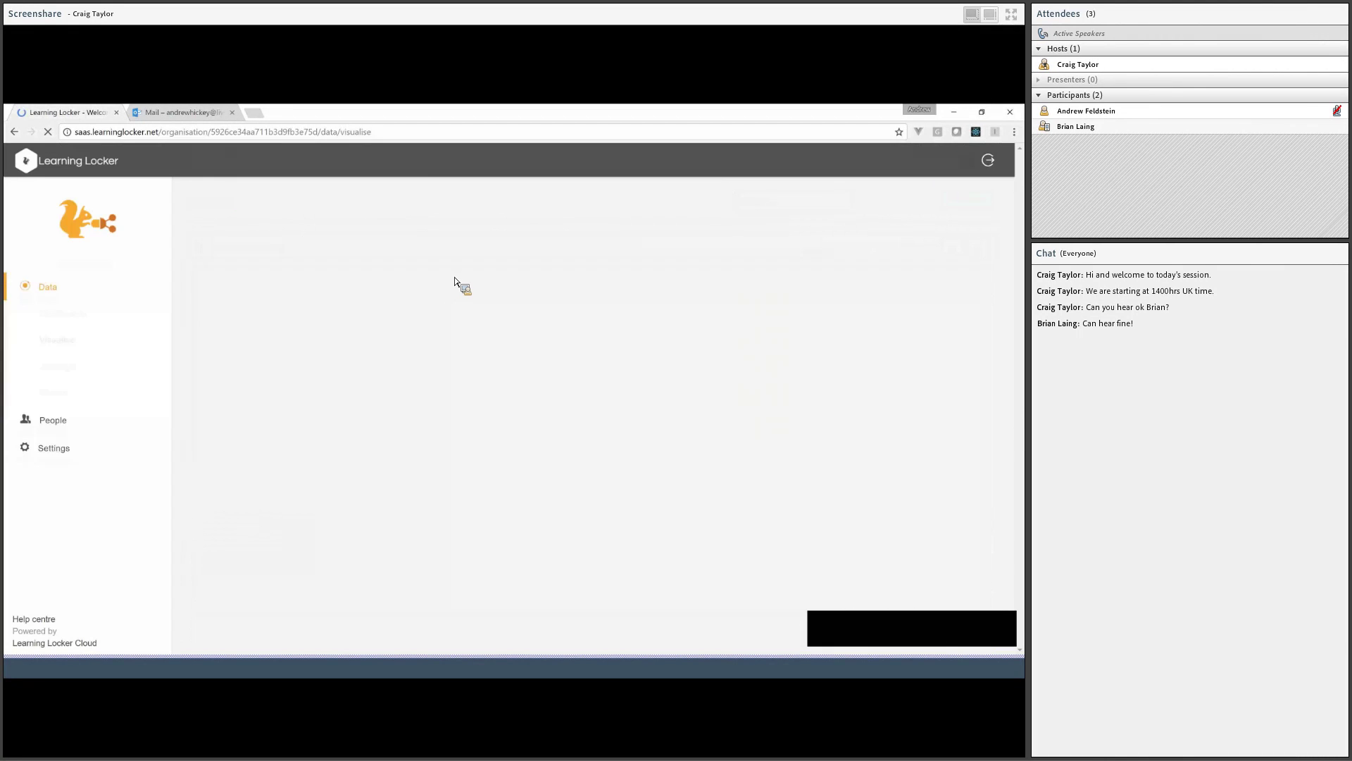
click(553, 250)
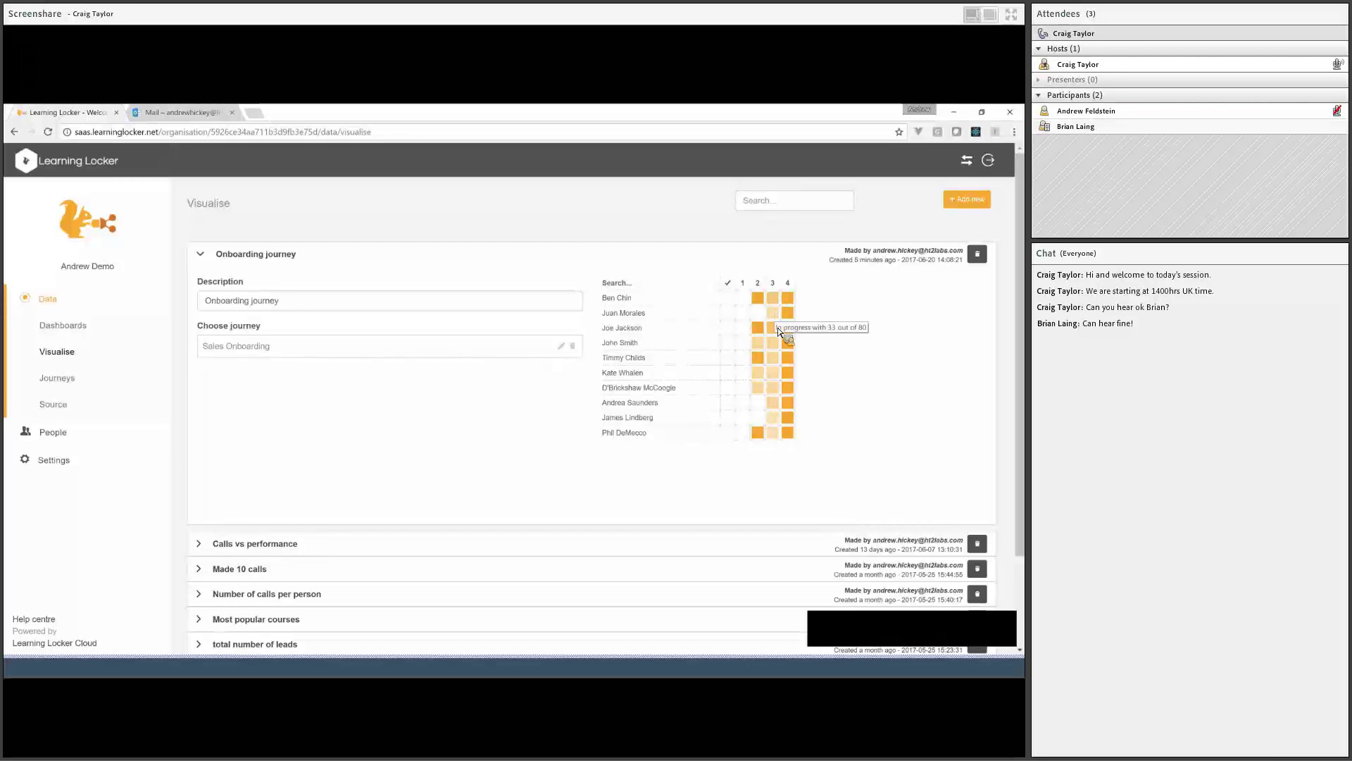
mouse_move(768, 345)
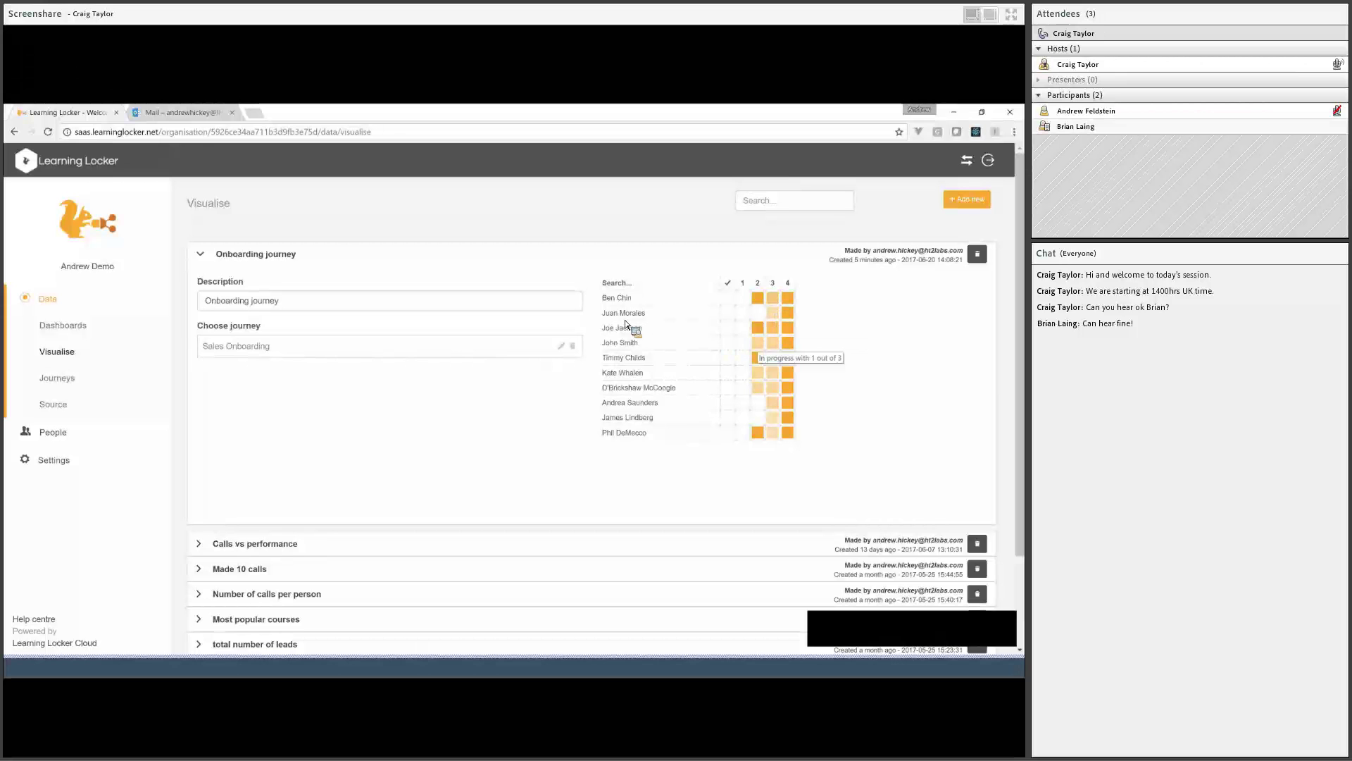
click(48, 133)
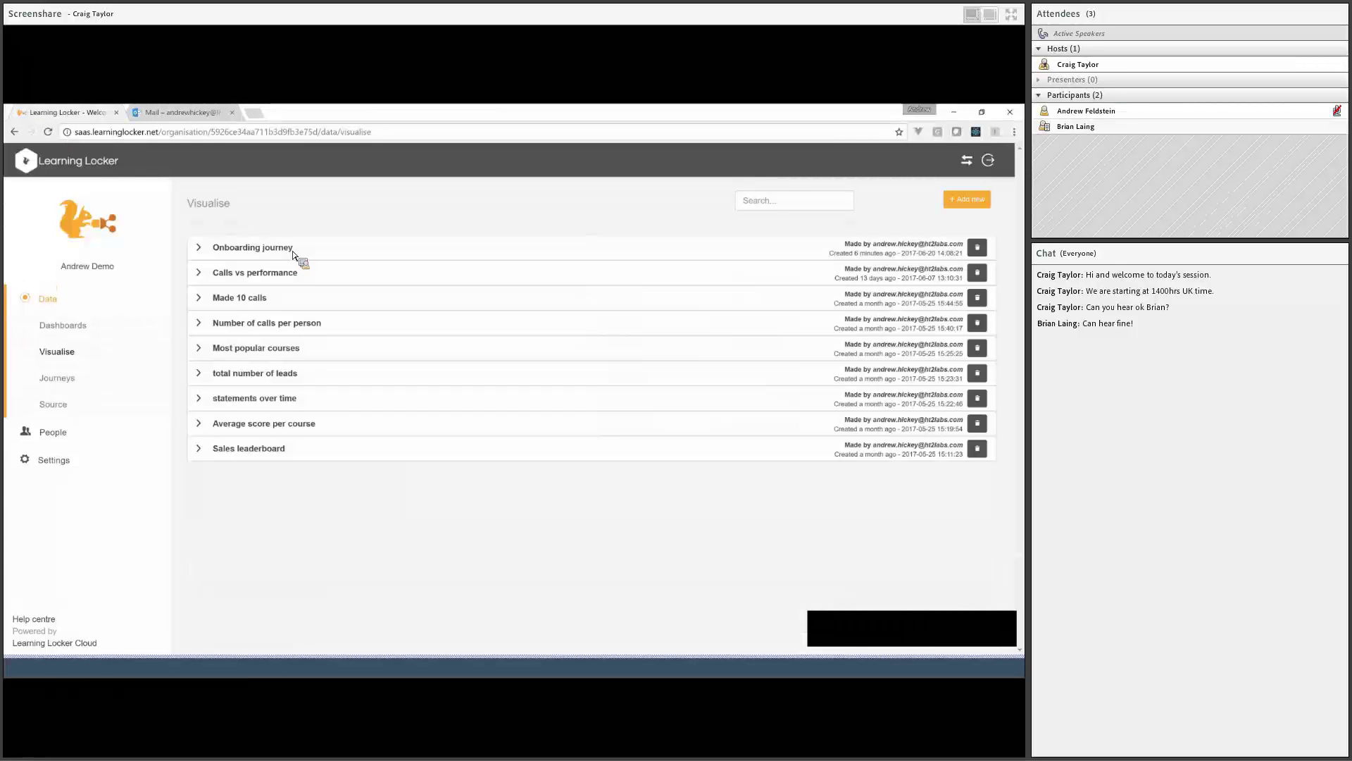
click(332, 255)
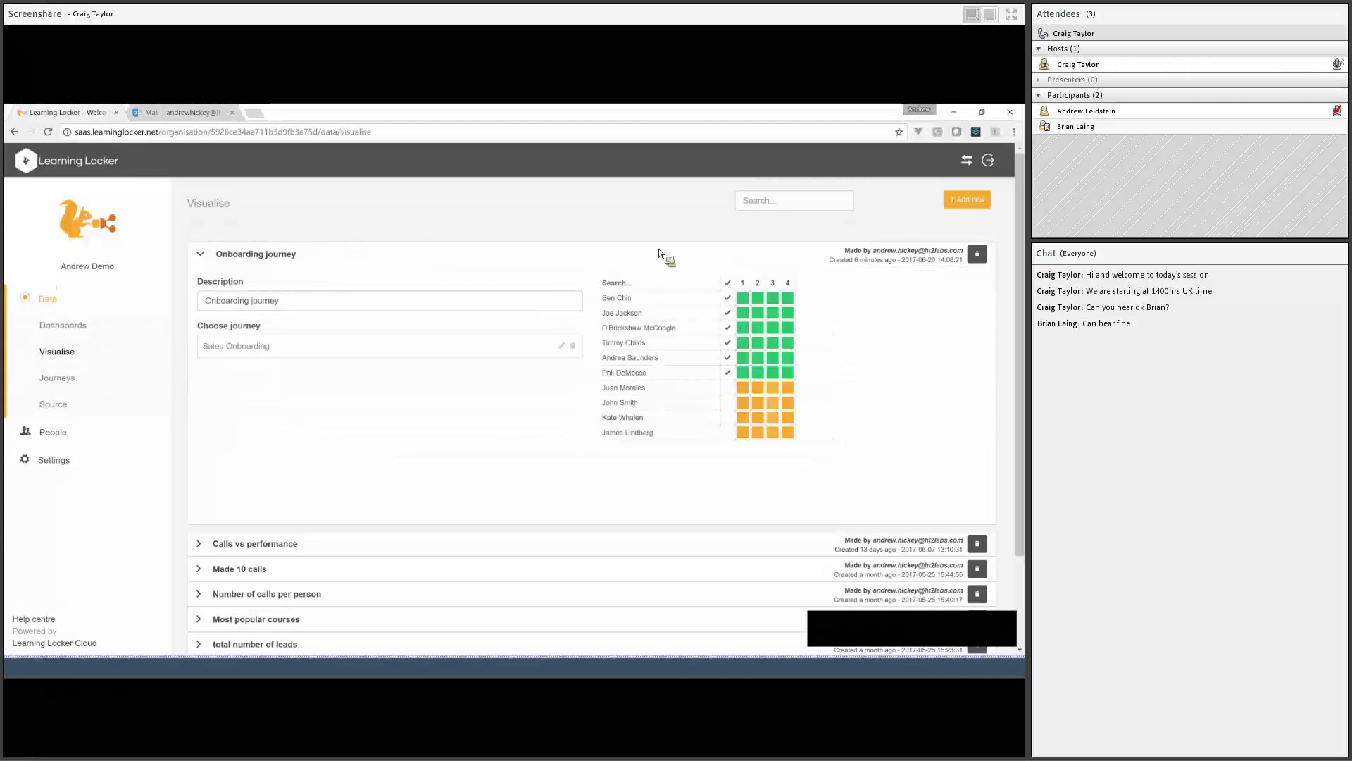
mouse_move(796, 394)
drag(606, 299, 779, 381)
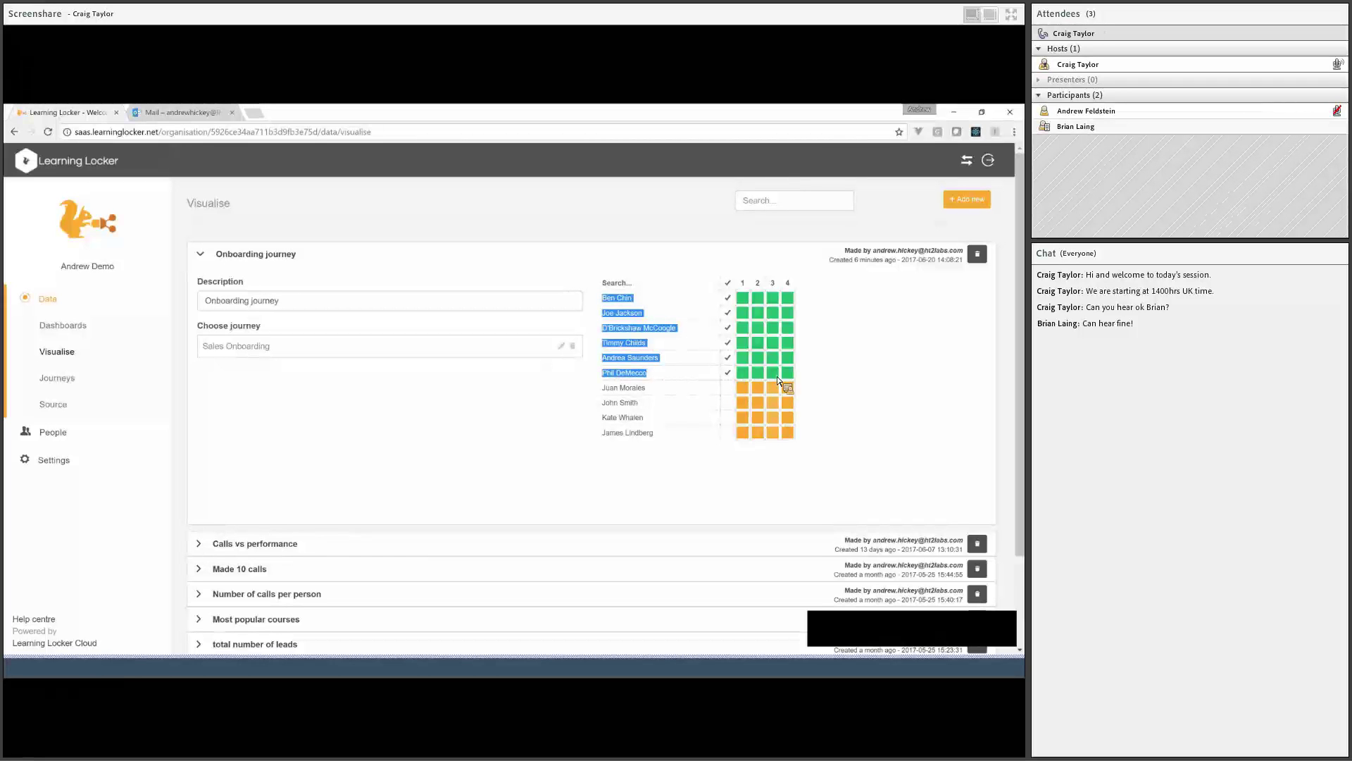
mouse_move(780, 374)
mouse_move(730, 382)
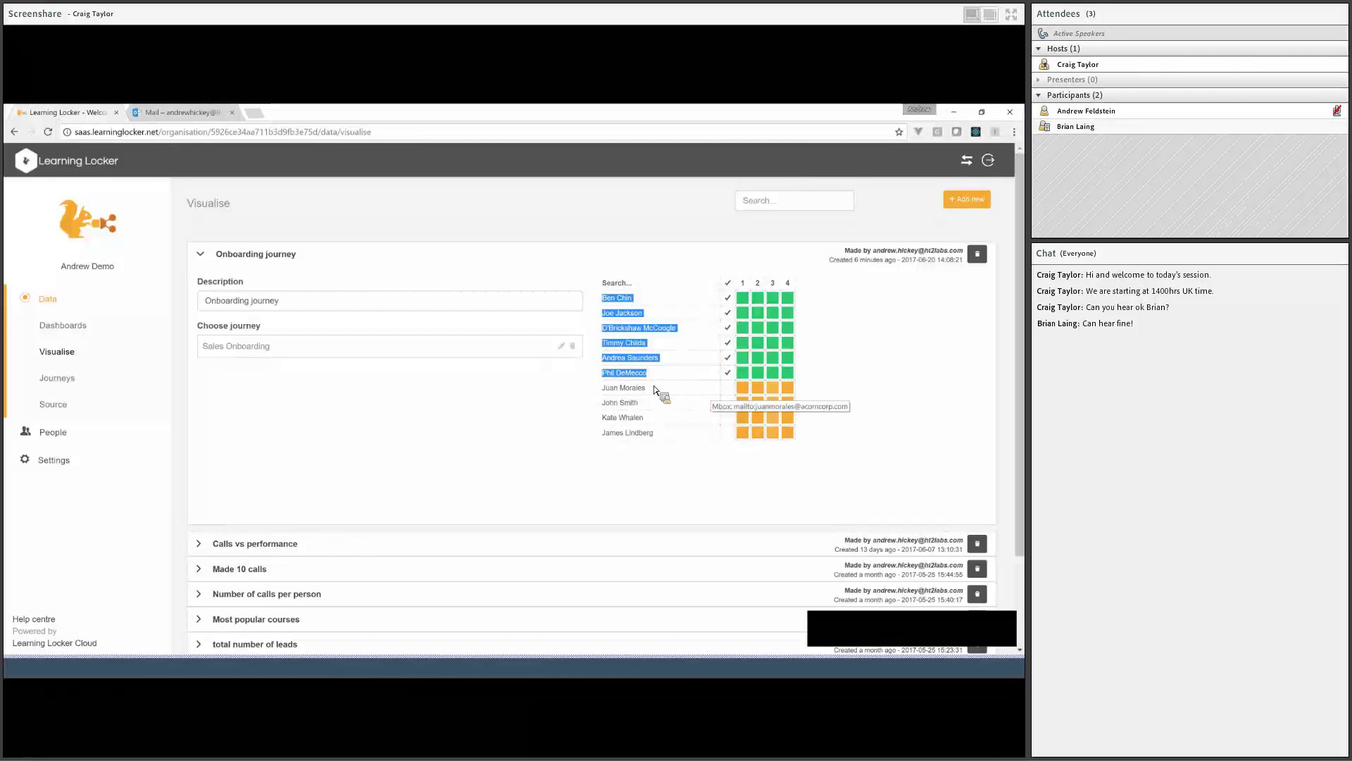
click(624, 392)
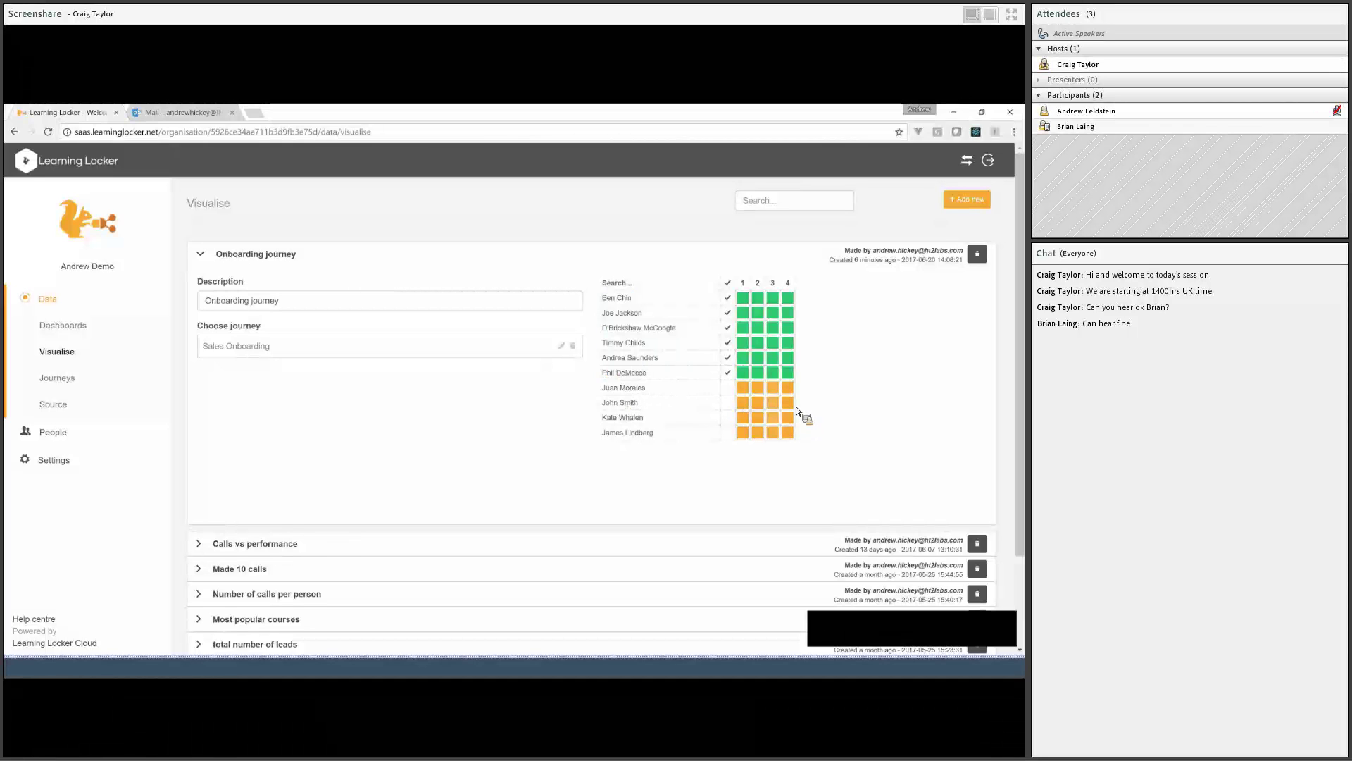
mouse_move(781, 392)
mouse_move(779, 438)
mouse_move(778, 305)
click(467, 266)
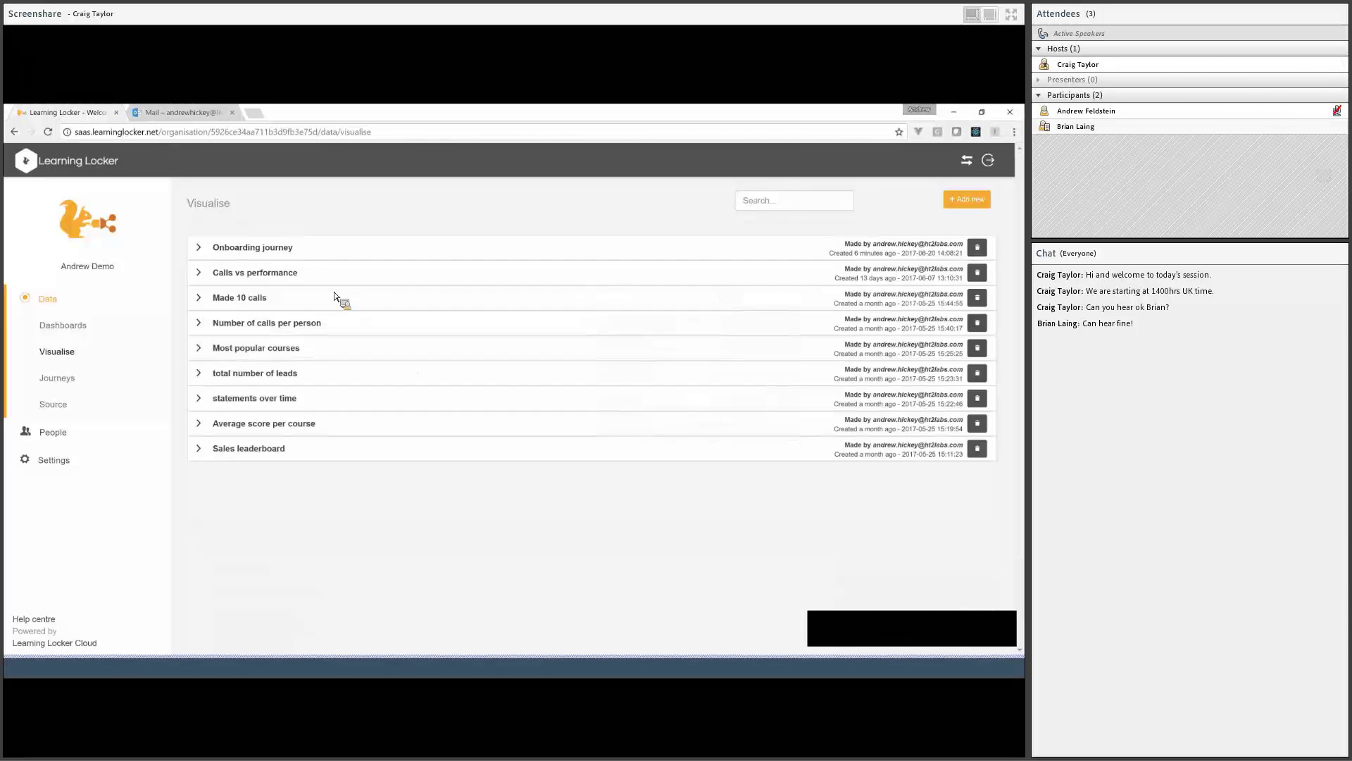
Create a new journey named 'Top callers' using Sales Data as its source
click(192, 378)
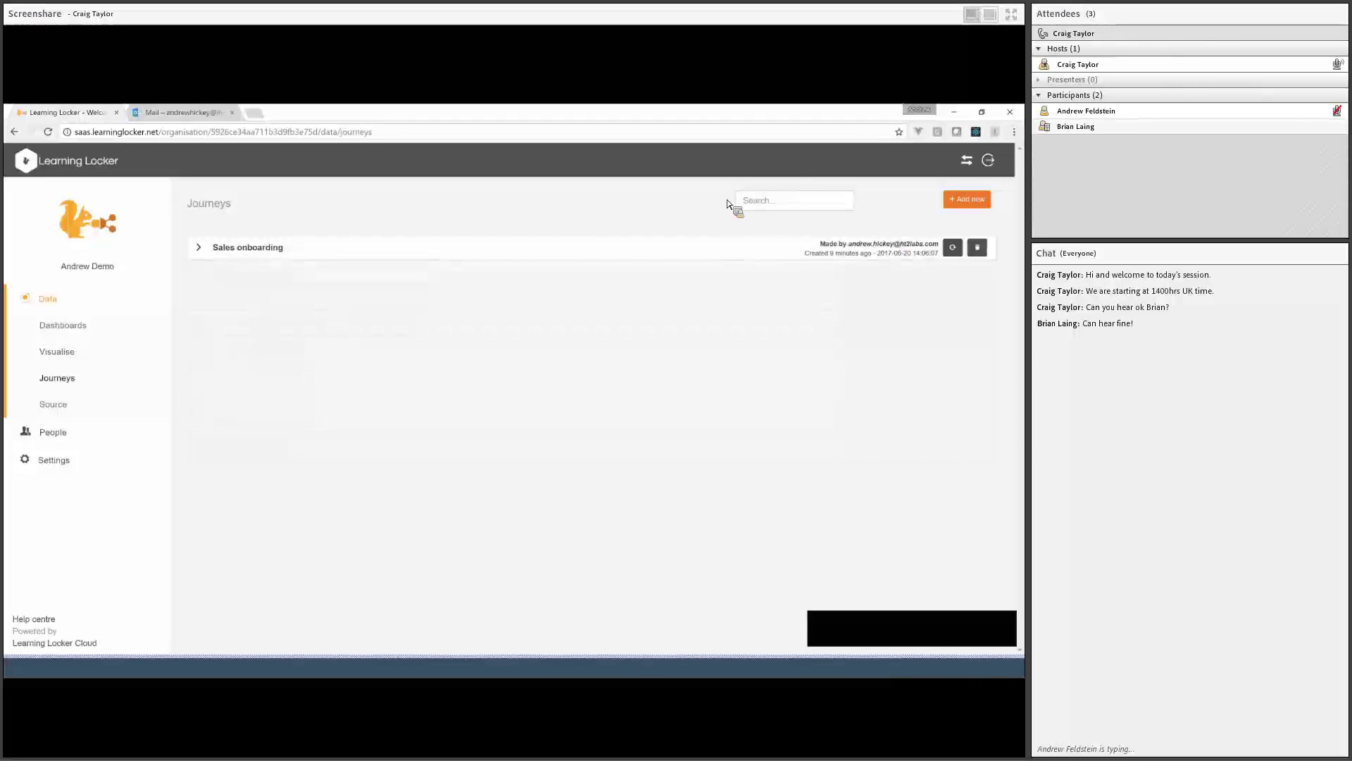
click(336, 357)
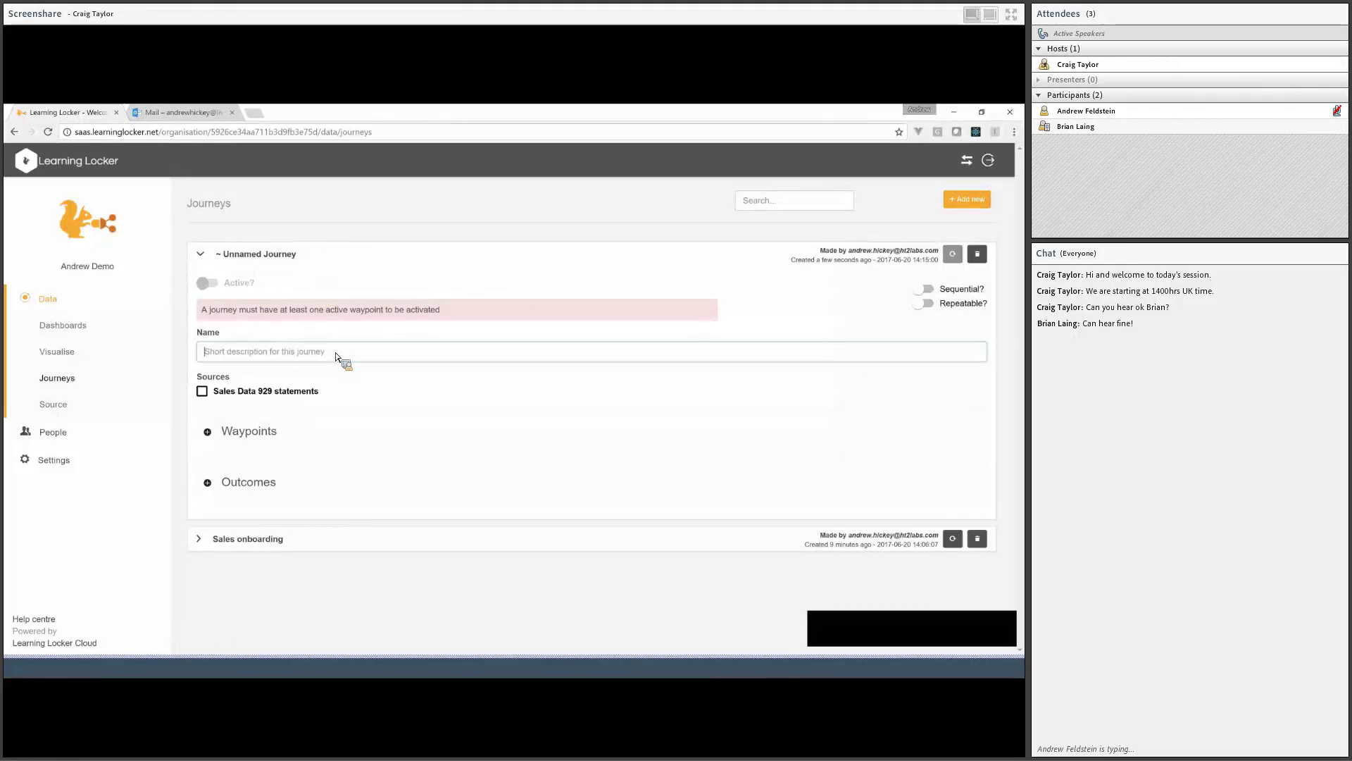
text(Top)
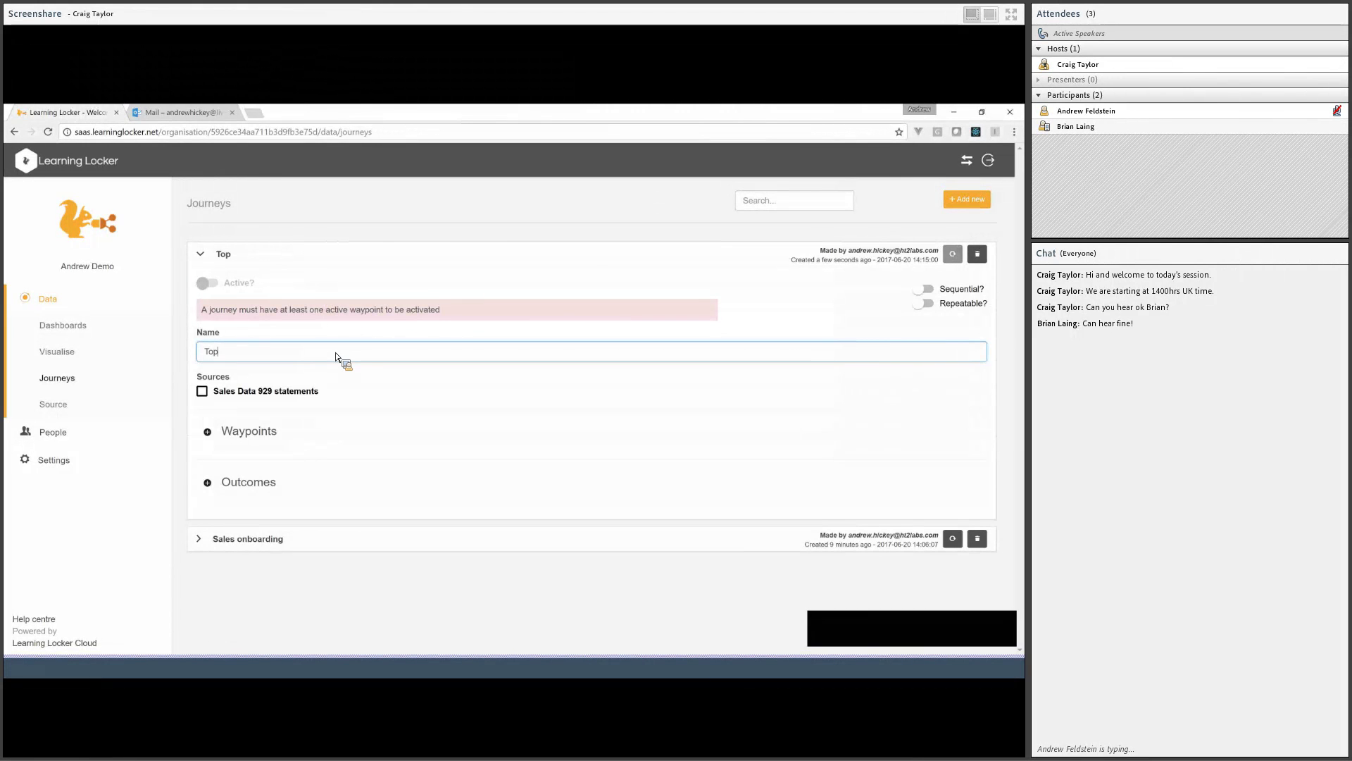
text( callers)
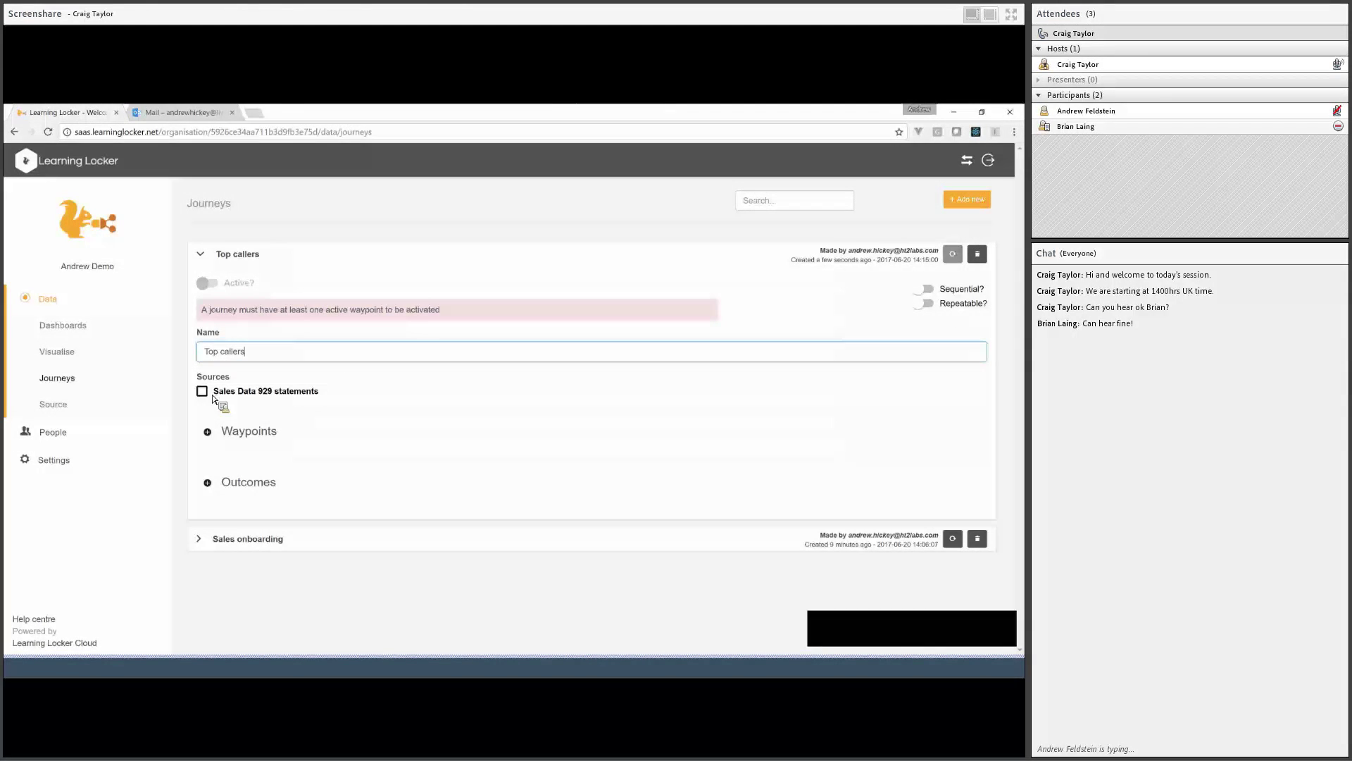
click(204, 391)
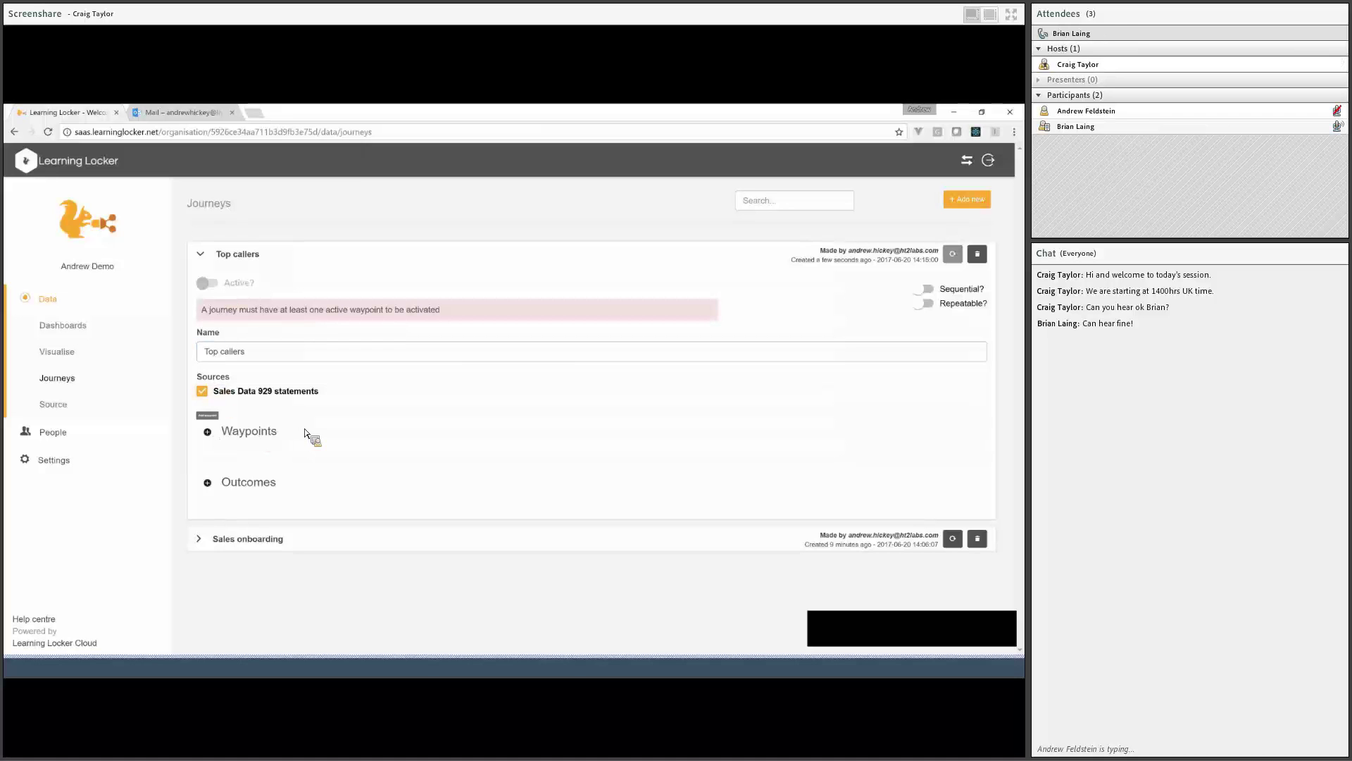
Add a 'Made 10 calls' waypoint needing 10 called statements, and make the journey repeatable
click(345, 431)
scroll(266, 439, down, 2)
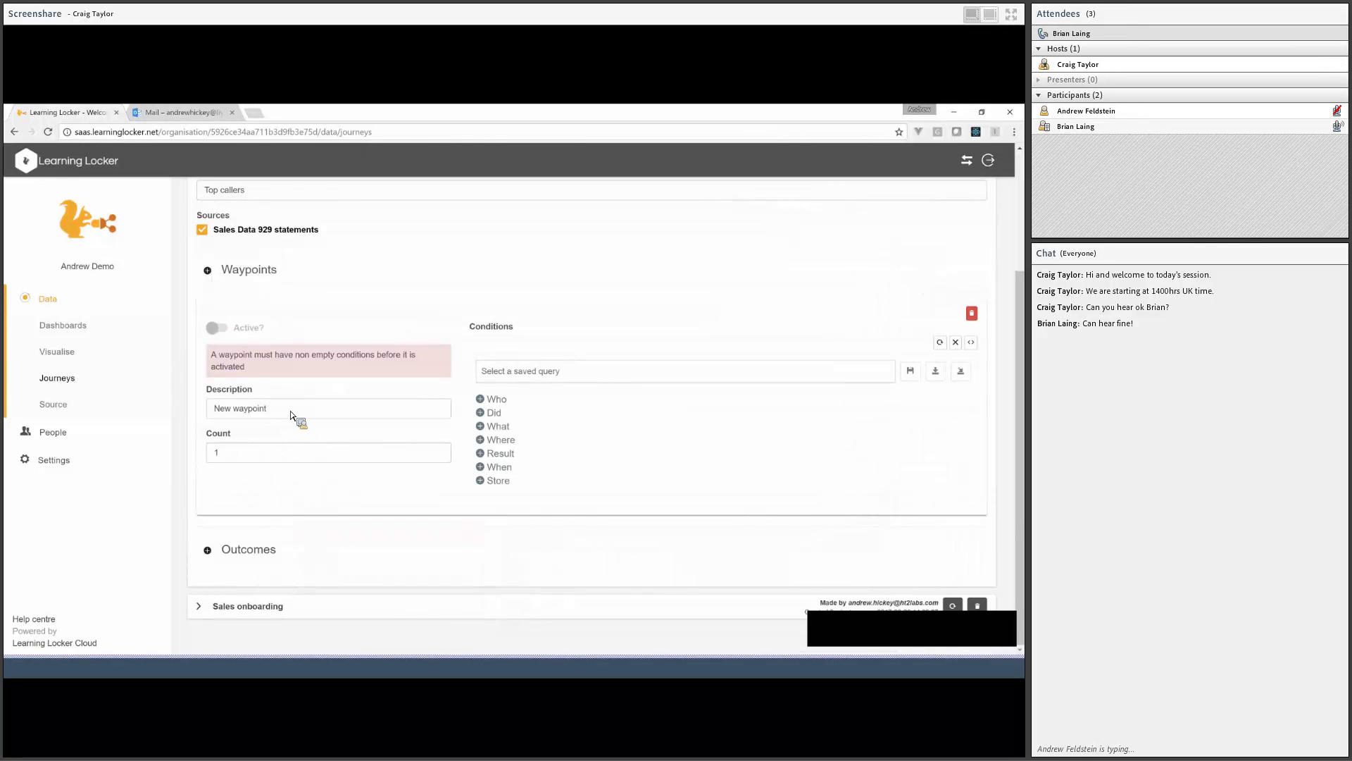
drag(293, 412, 161, 416)
text(Ma)
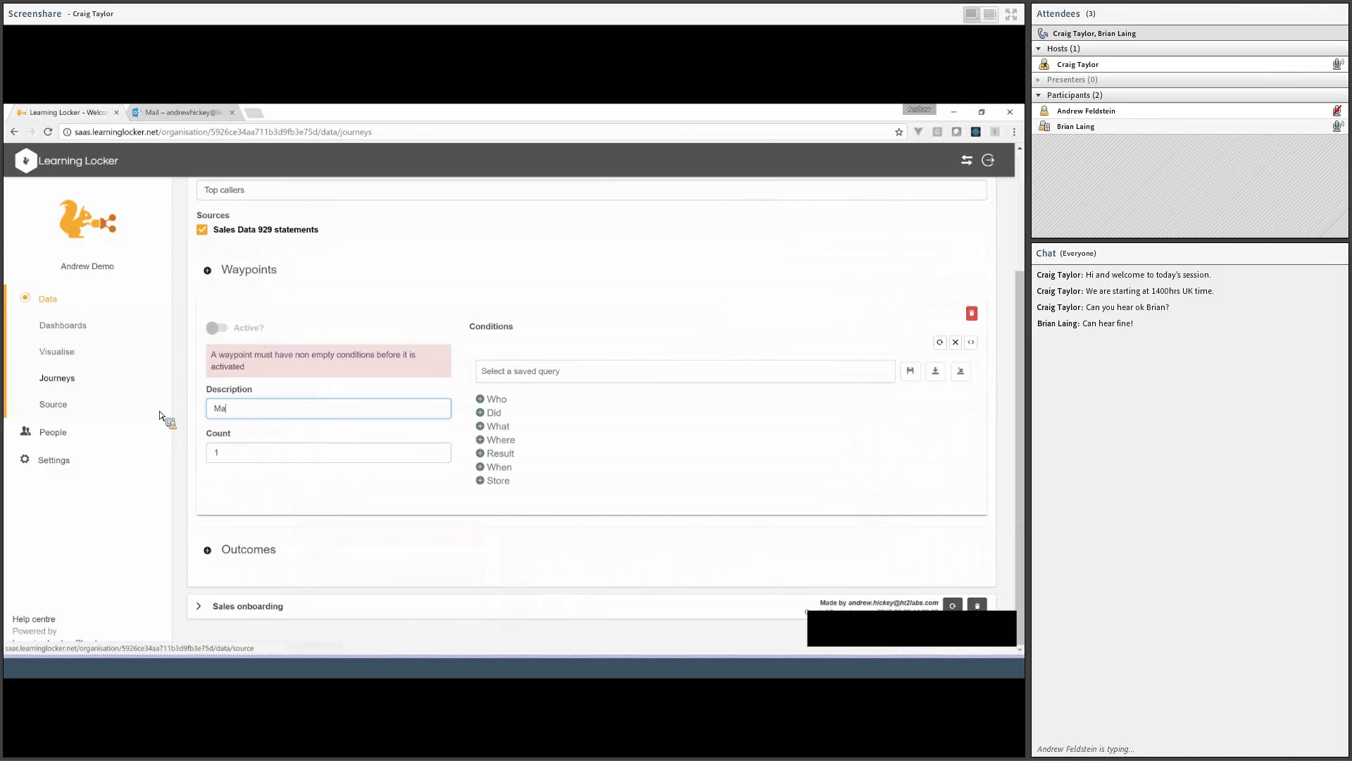
text(de 0)
text(0 calls)
scroll(767, 296, up, 2)
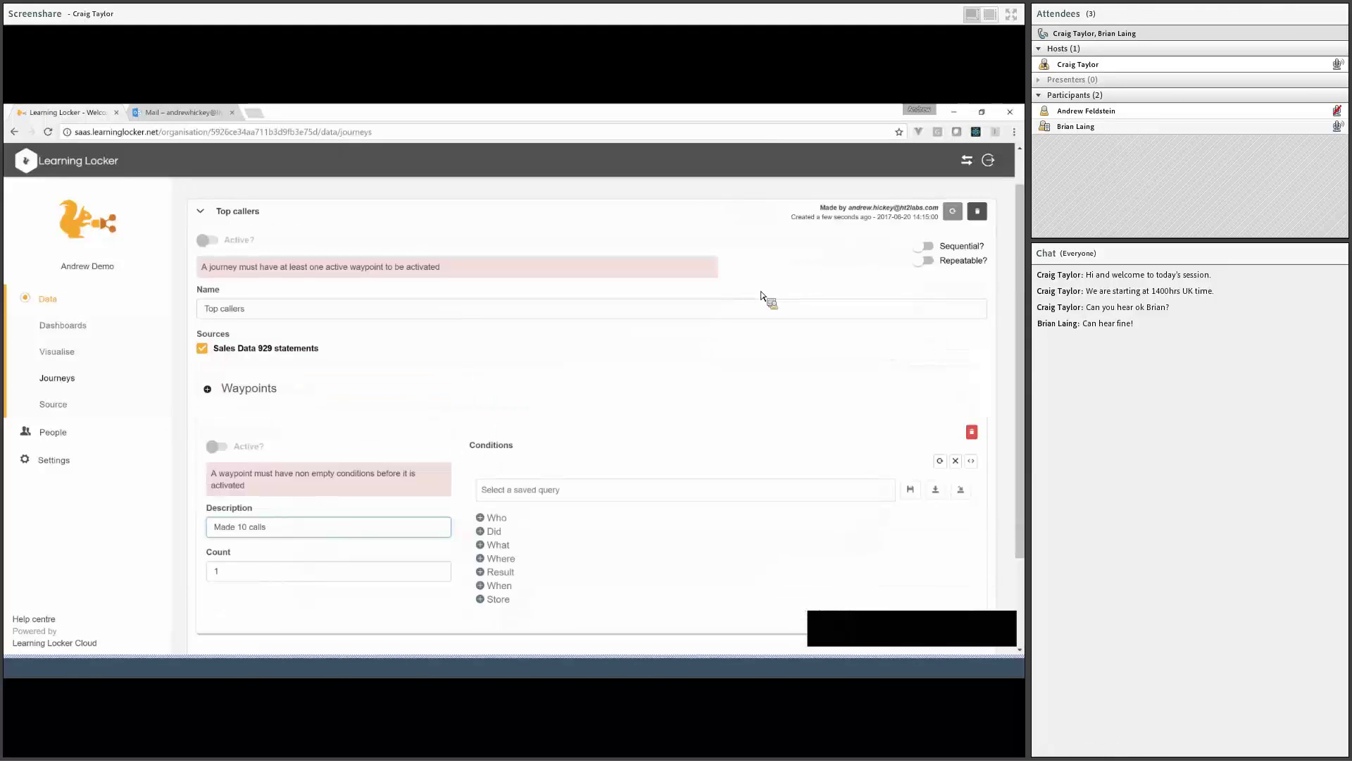
click(926, 262)
scroll(274, 469, down, 1)
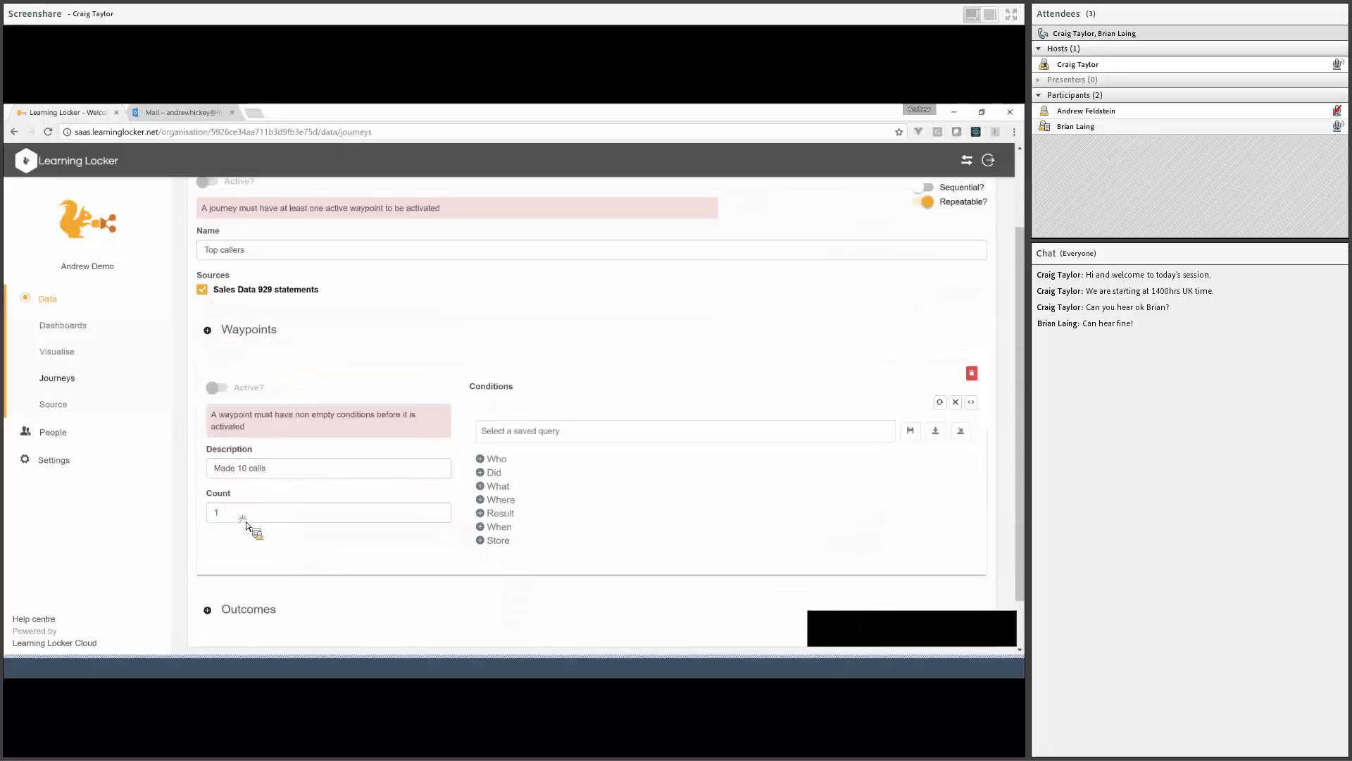
click(219, 513)
text(10)
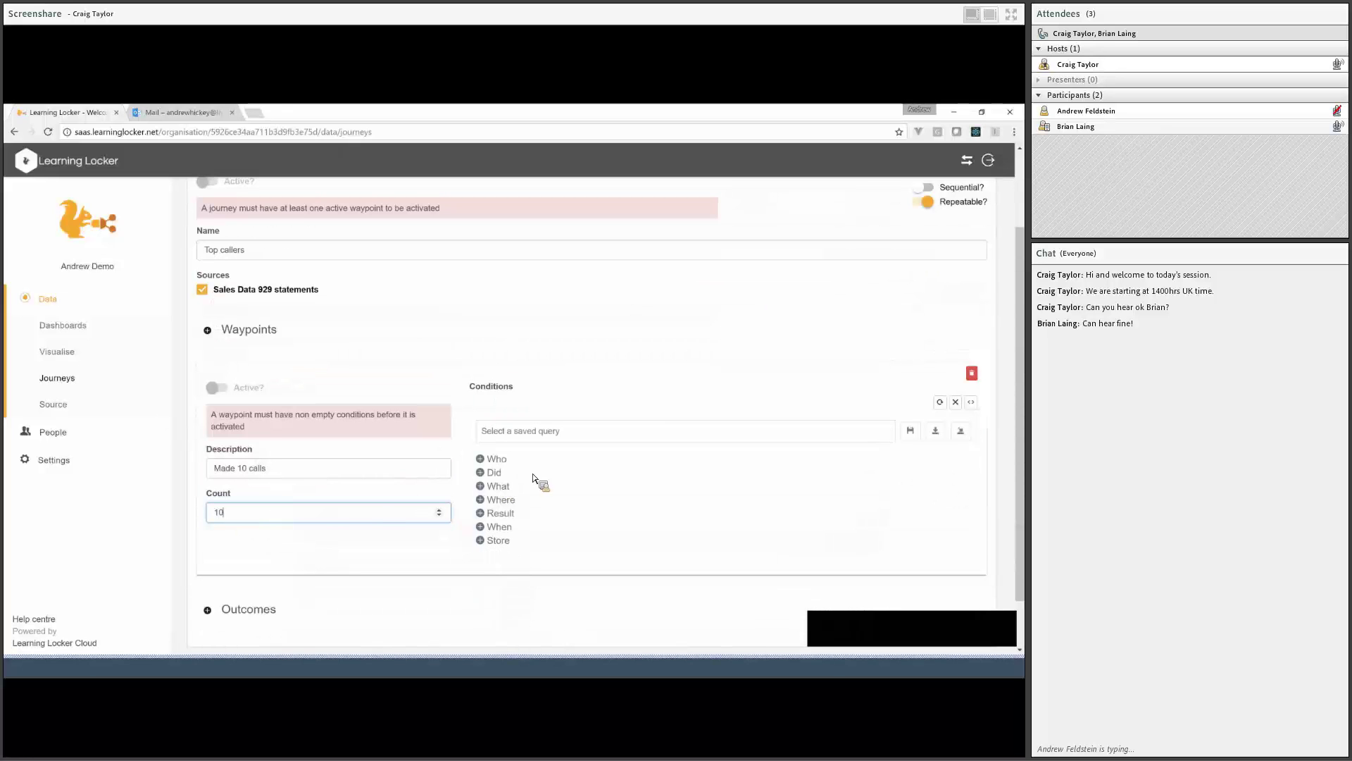
click(496, 473)
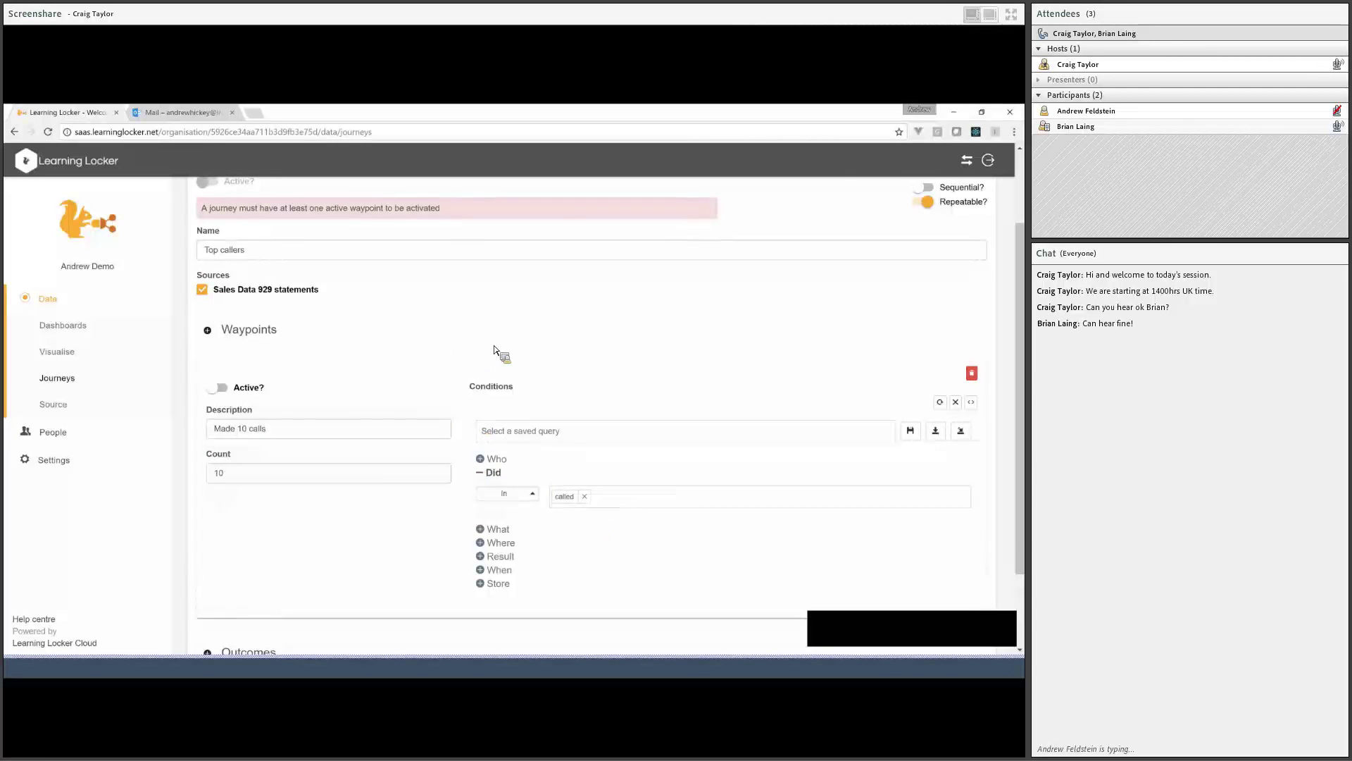
Activate the waypoint and the Top callers journey, then collapse the journey
scroll(495, 350, up, 2)
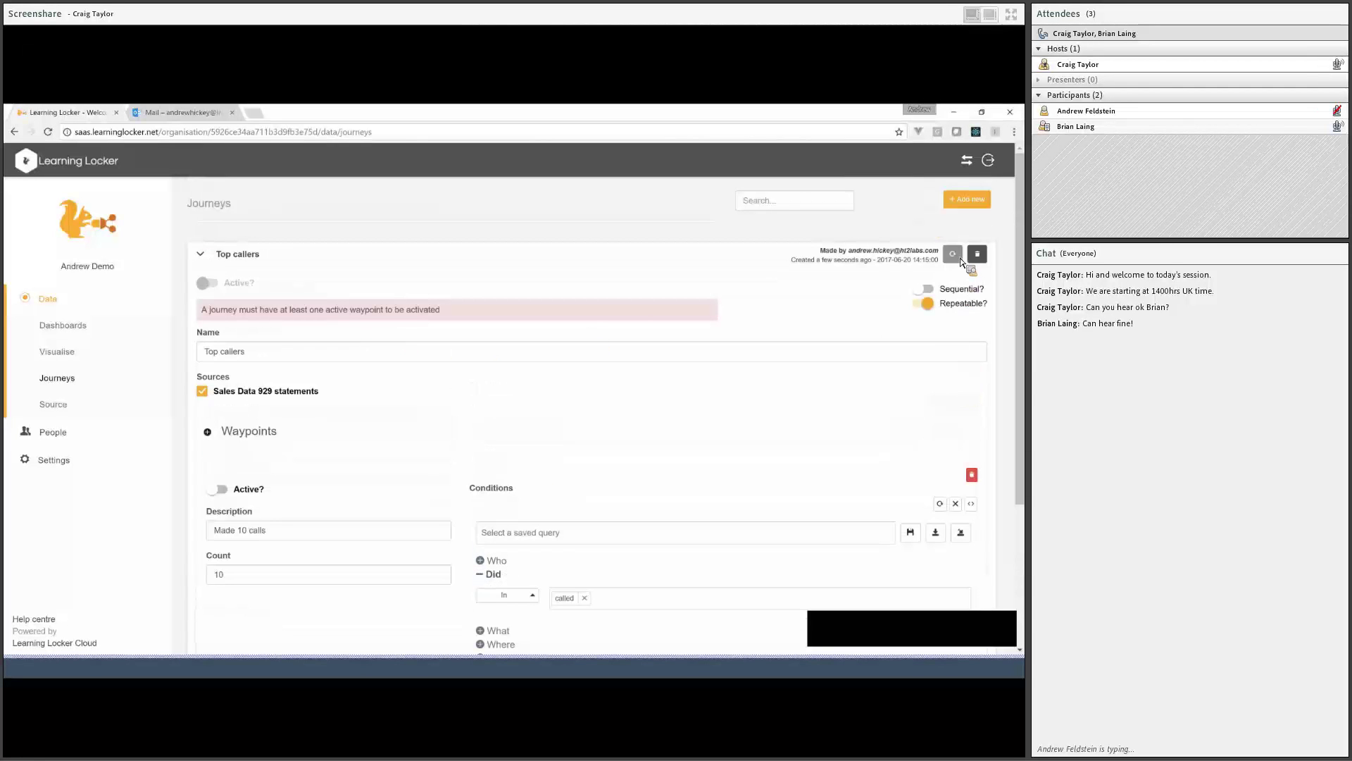
scroll(231, 430, down, 1)
click(231, 431)
click(212, 222)
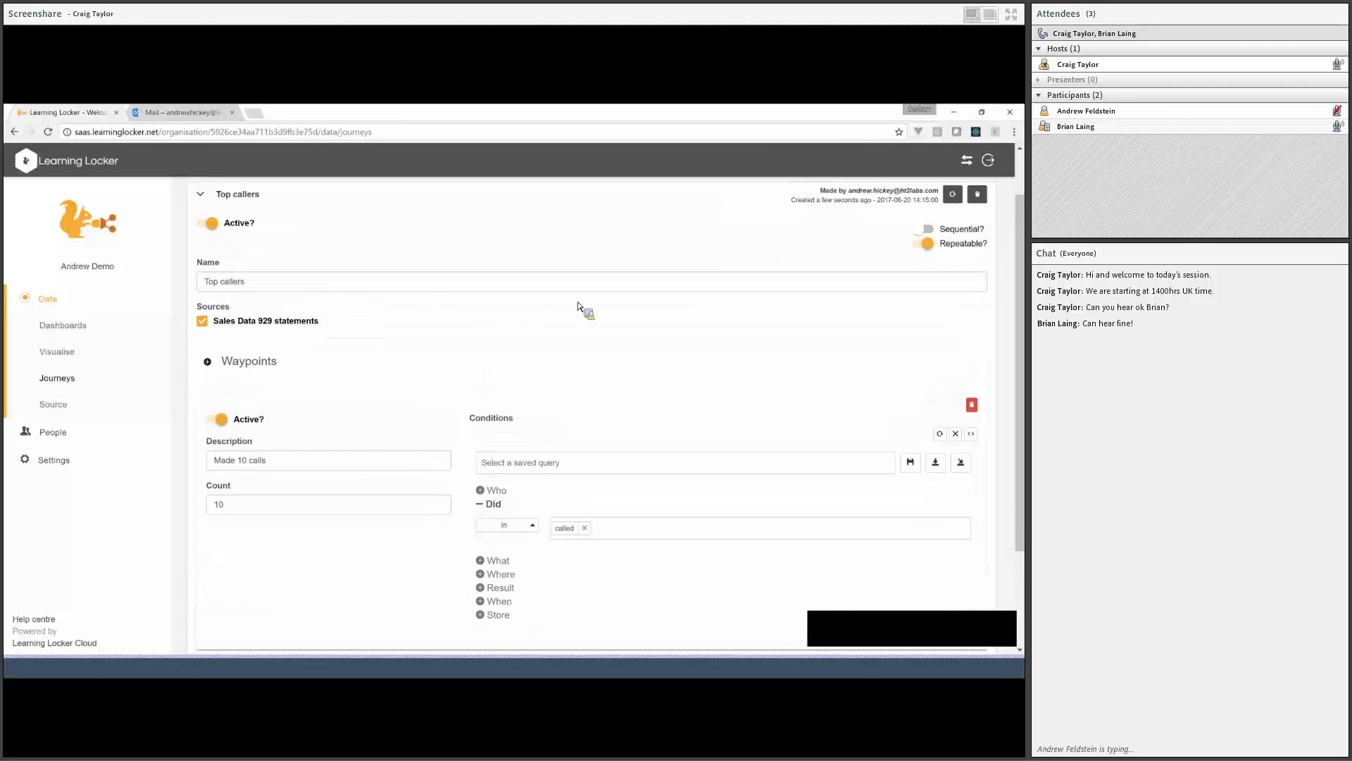
scroll(578, 306, up, 1)
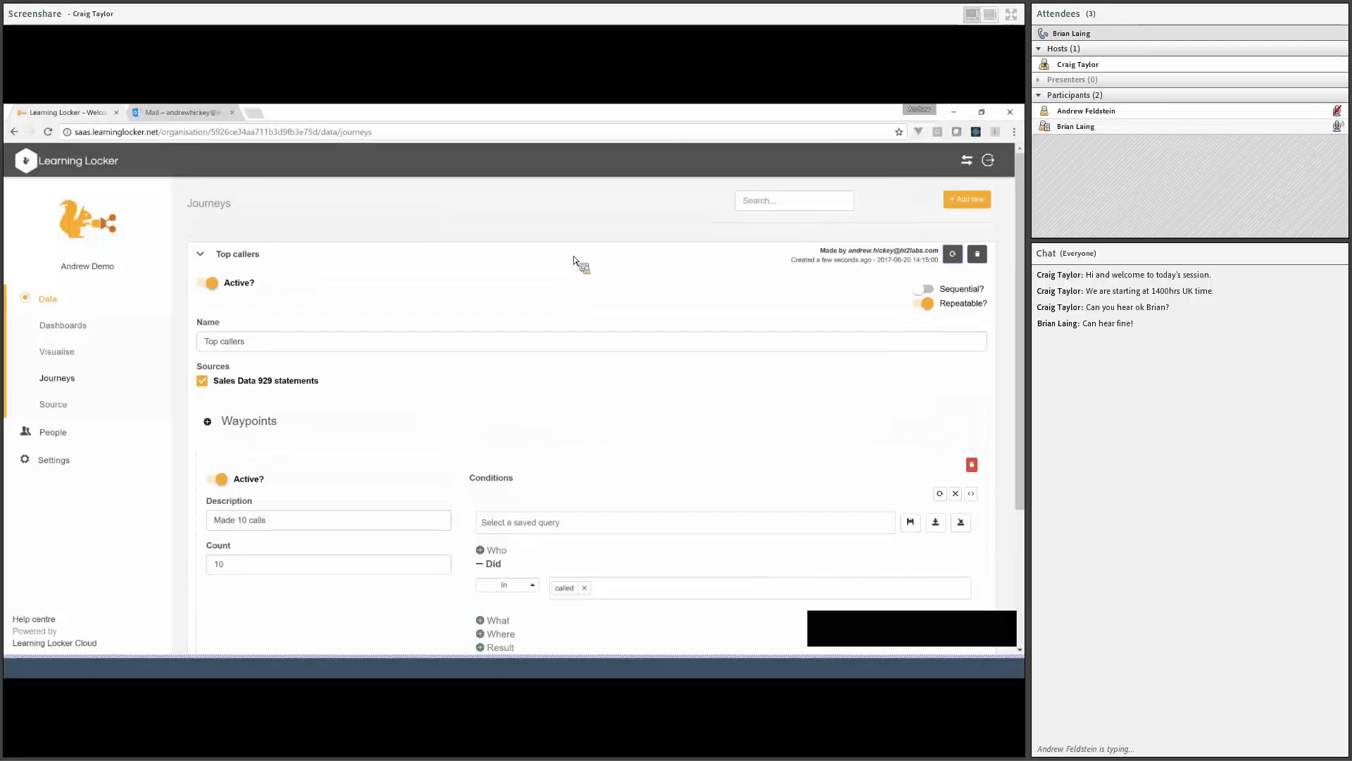
click(516, 262)
click(65, 358)
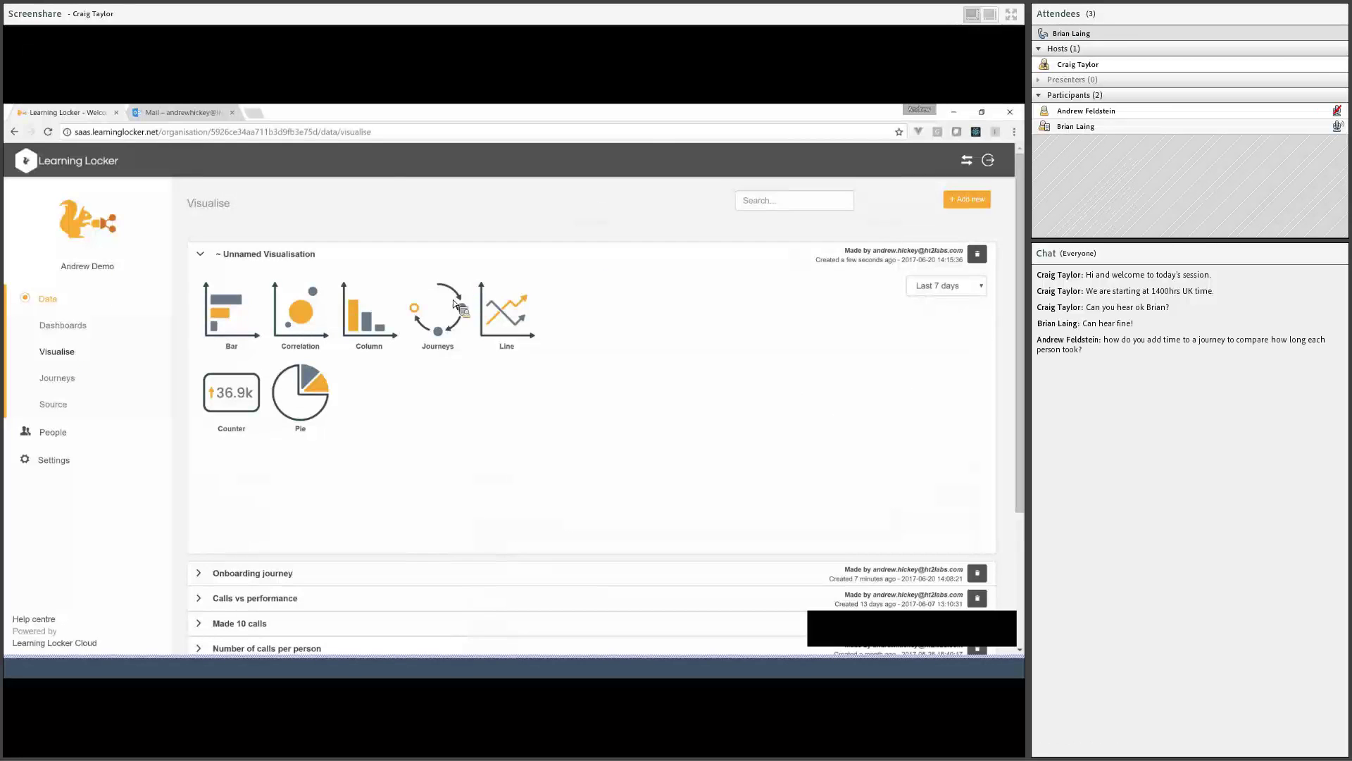
Create a new visualisation of the Journeys type
click(454, 305)
click(572, 449)
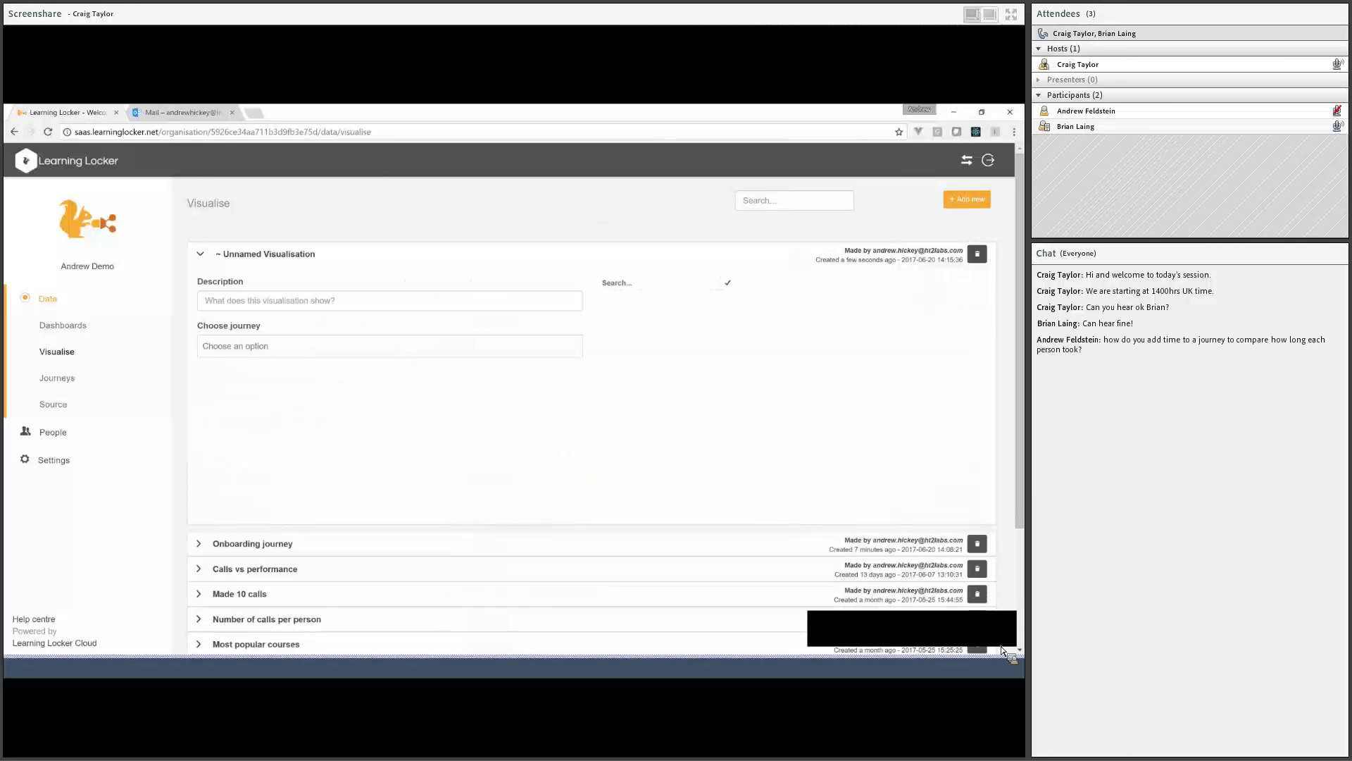
click(975, 632)
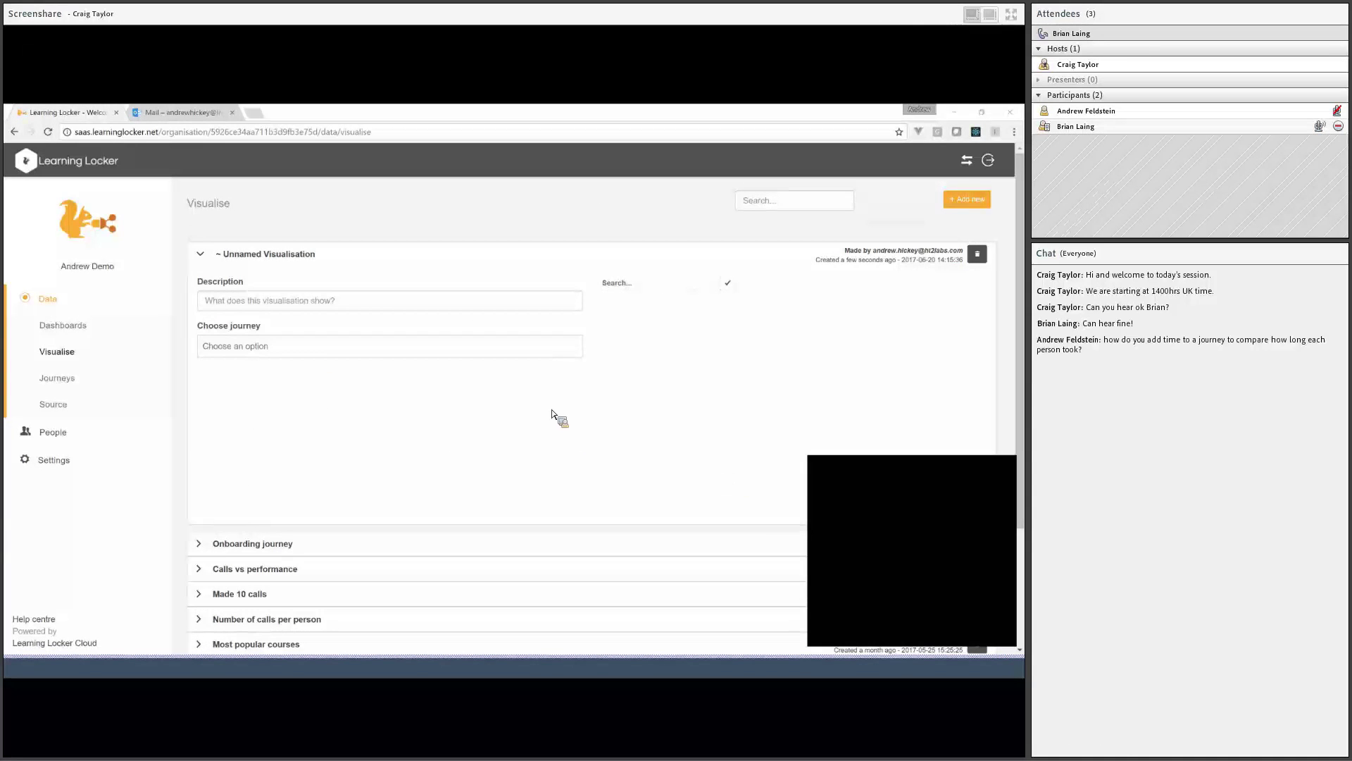
Describe the visualisation as 'Top callers' and chart the Top Callers journey
click(322, 302)
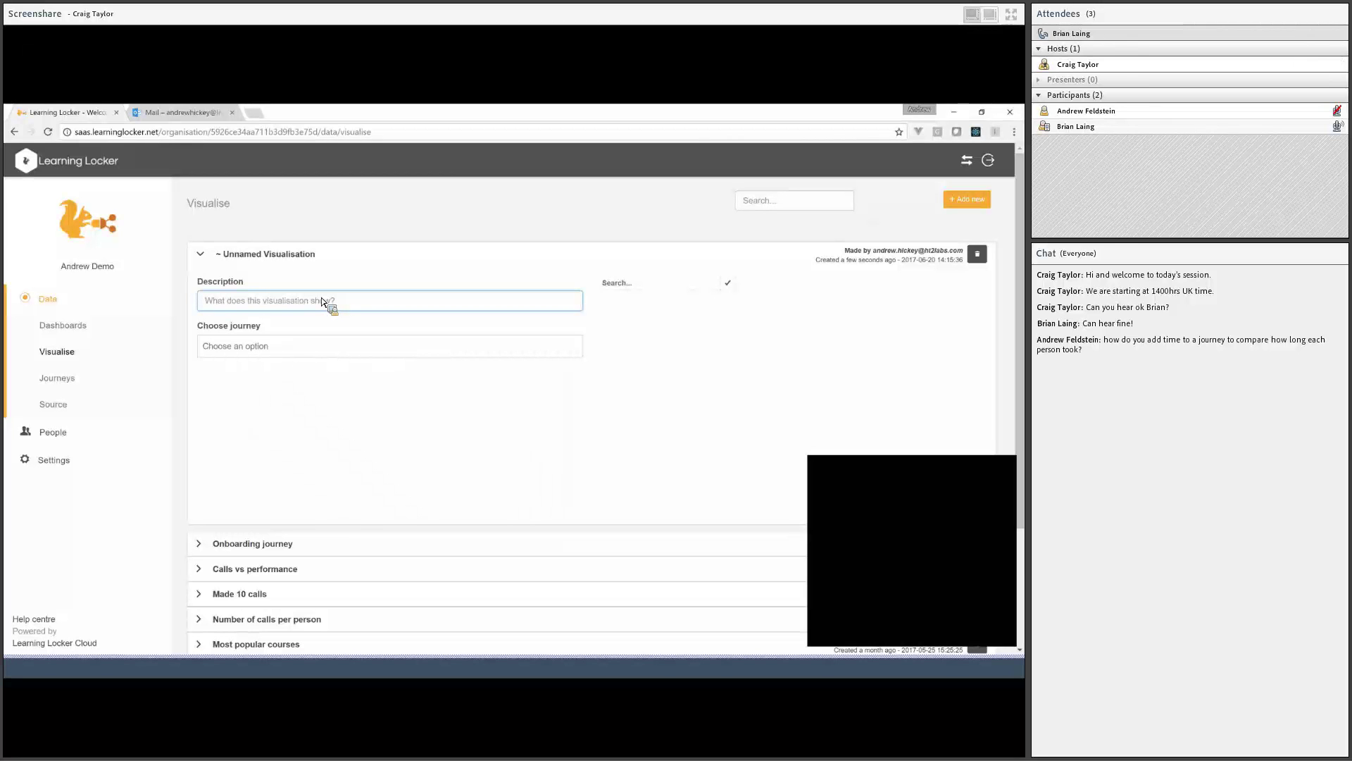
text(Top callers)
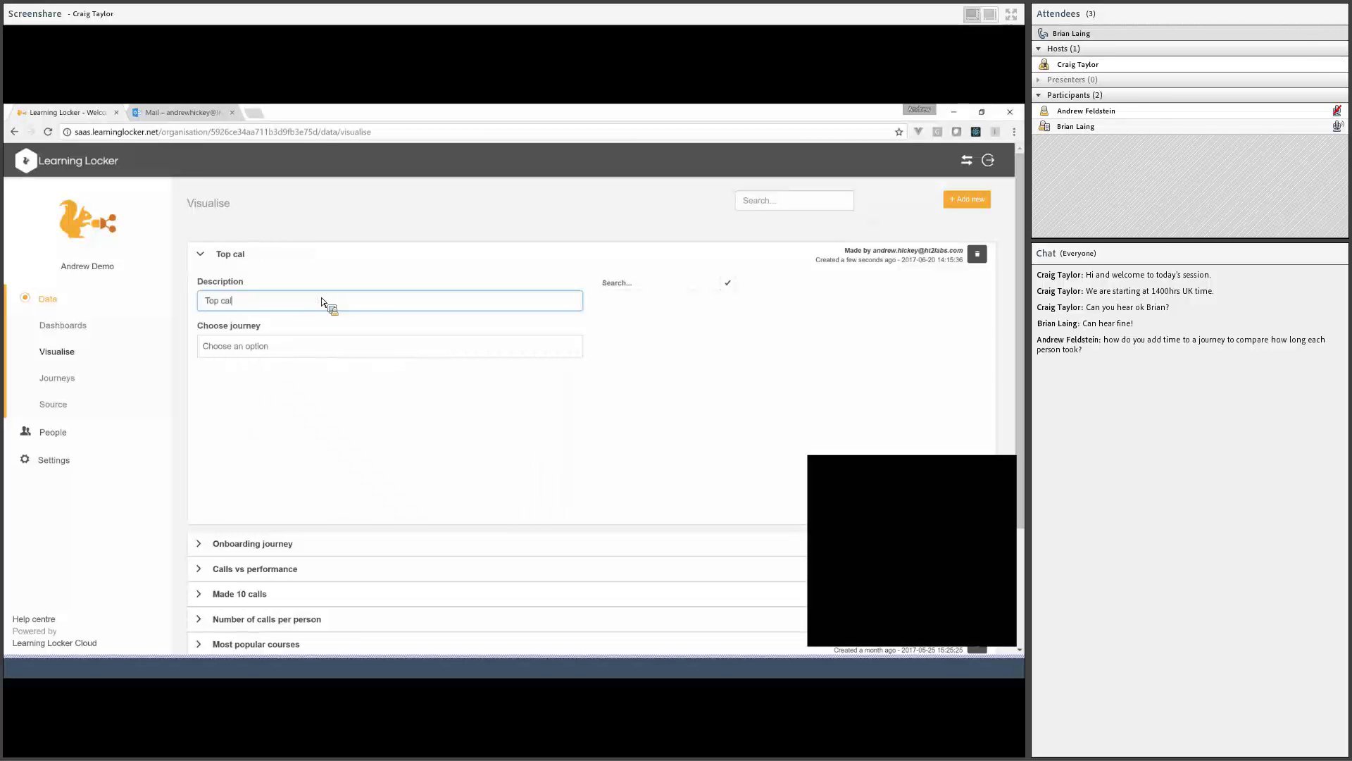
click(276, 353)
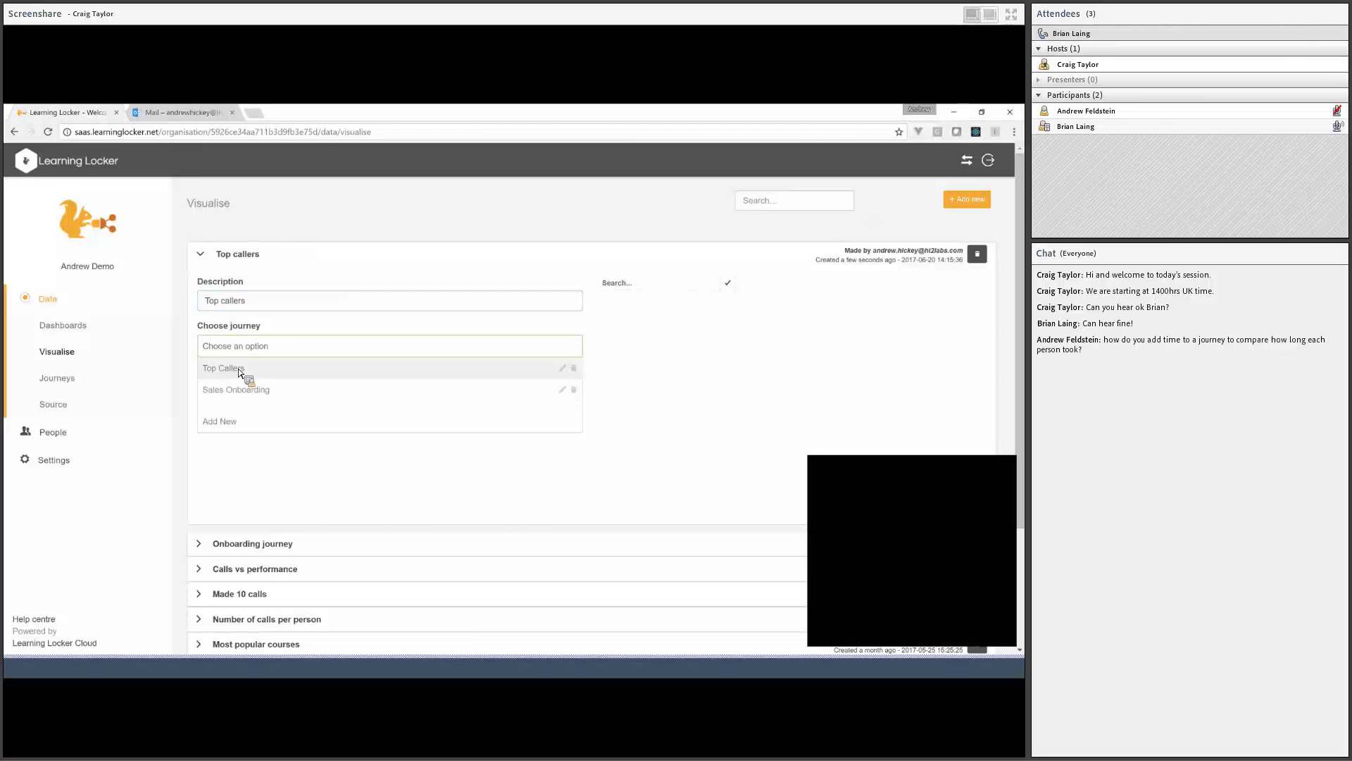
click(246, 369)
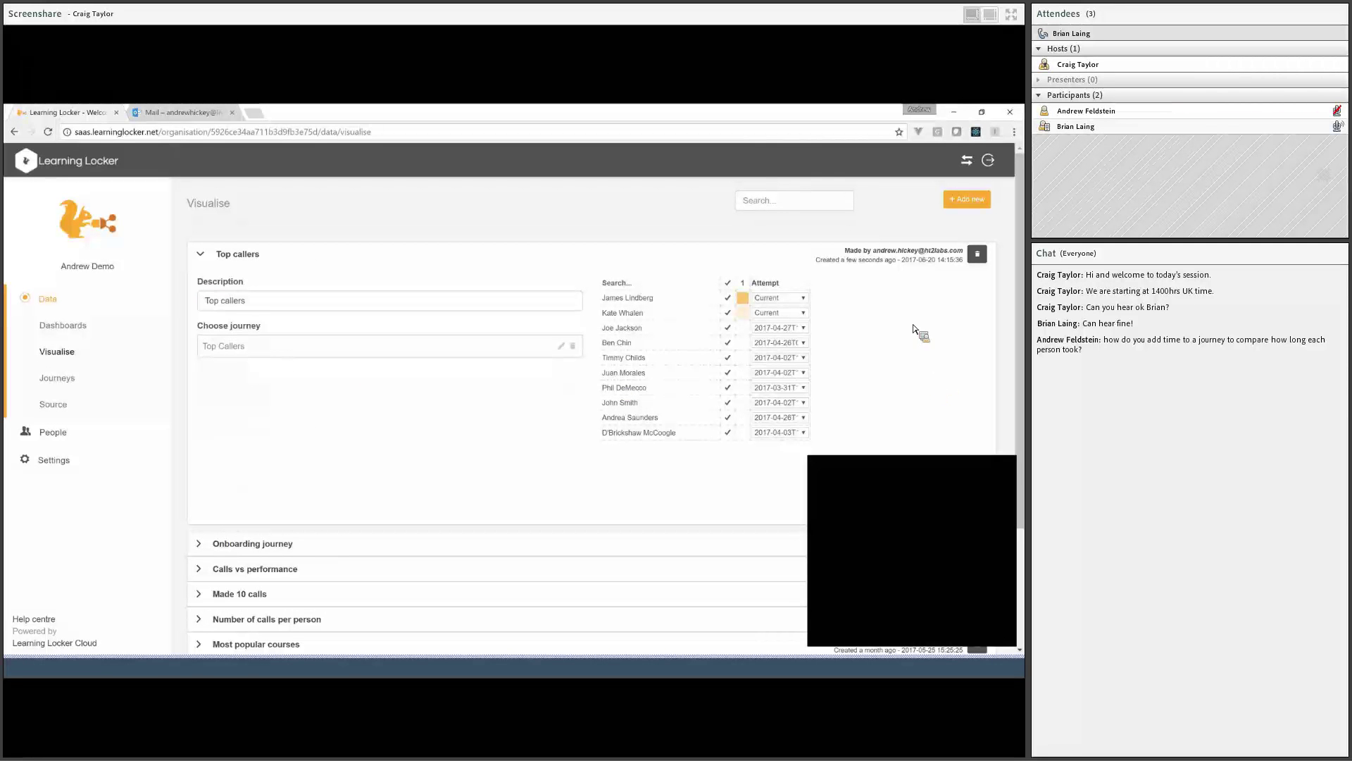
mouse_move(747, 303)
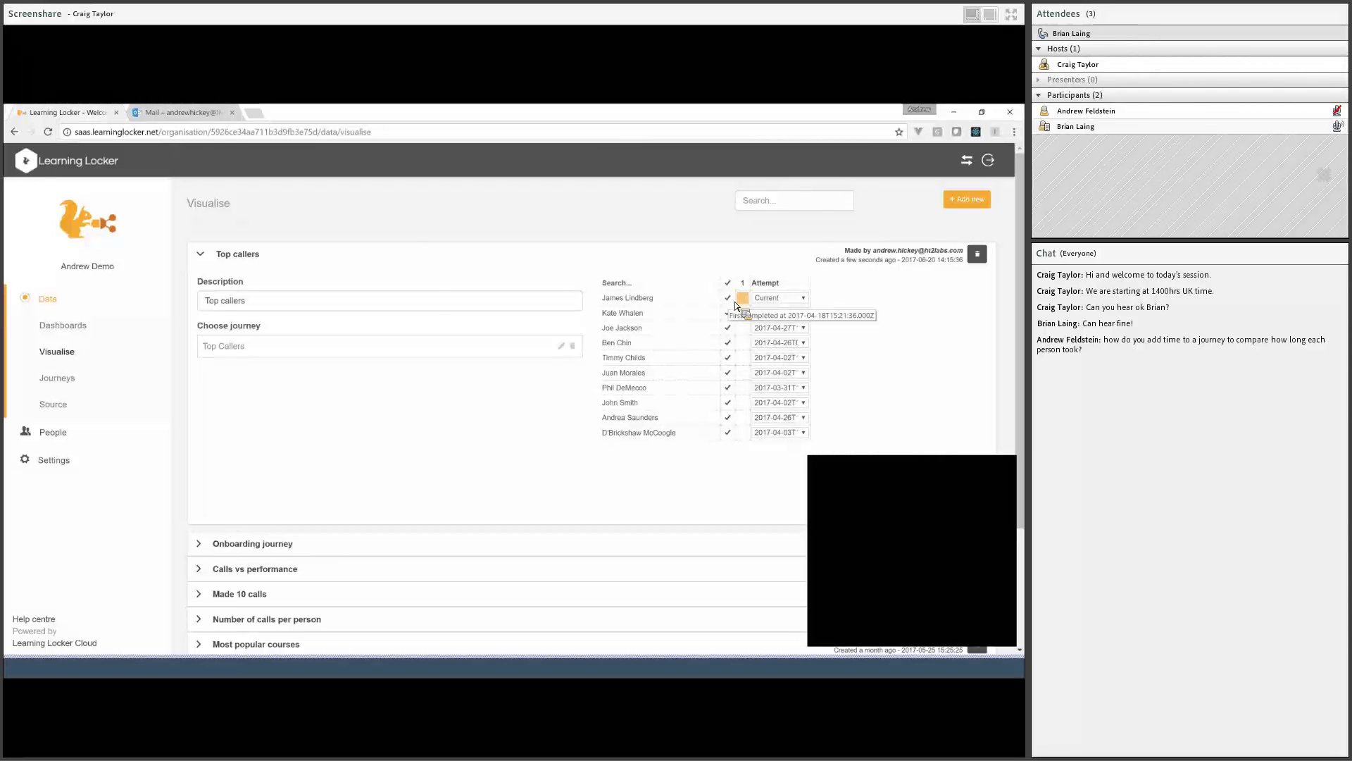
View the first caller's 2017-04-02 and 2017-03-10 attempts, then return to Current
click(784, 298)
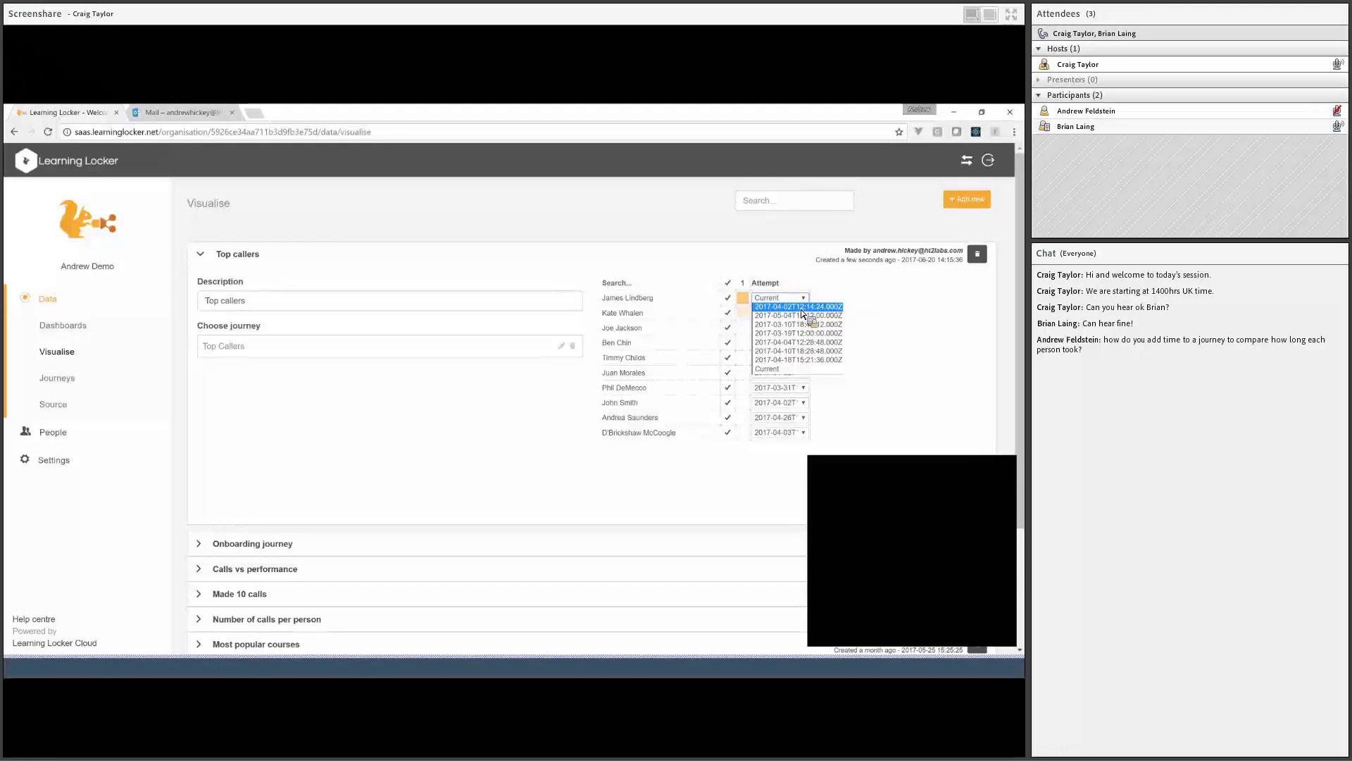
click(801, 309)
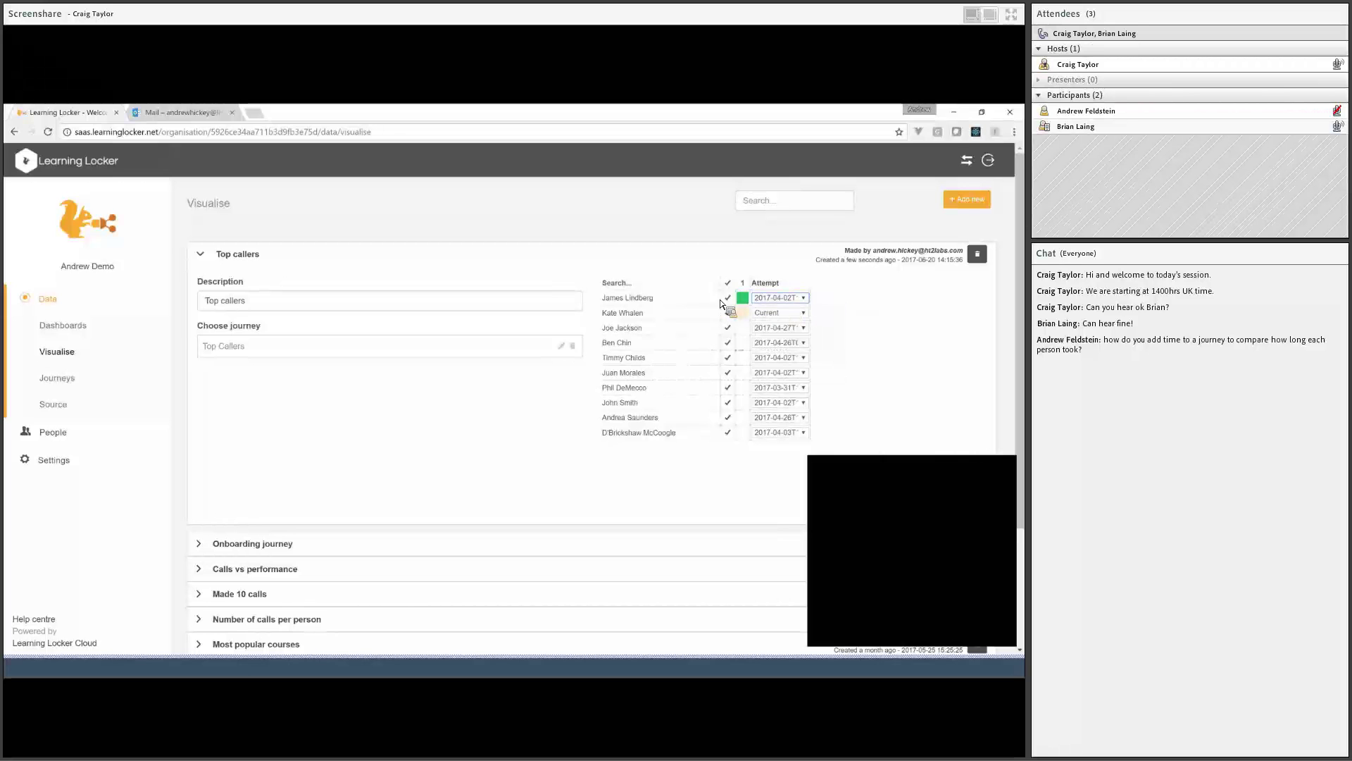
click(794, 298)
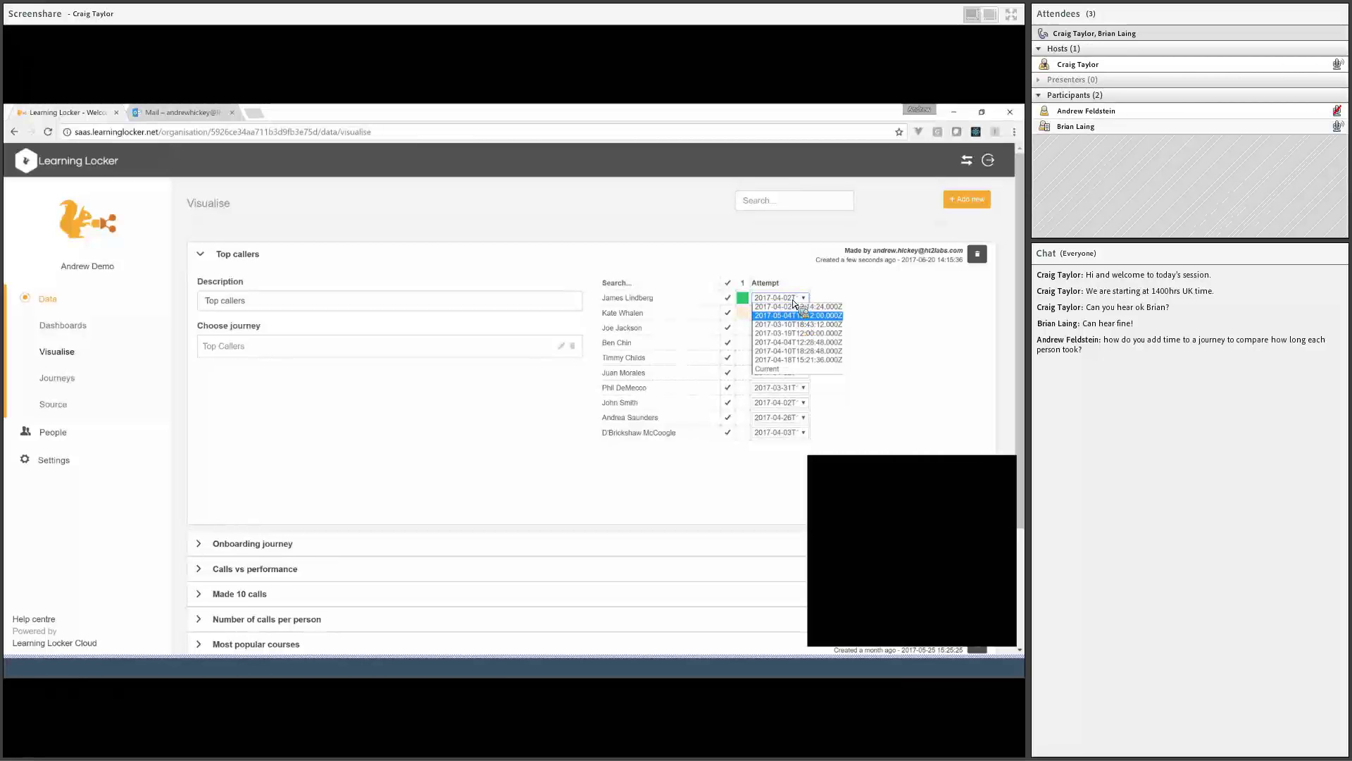
click(794, 324)
click(794, 302)
click(795, 373)
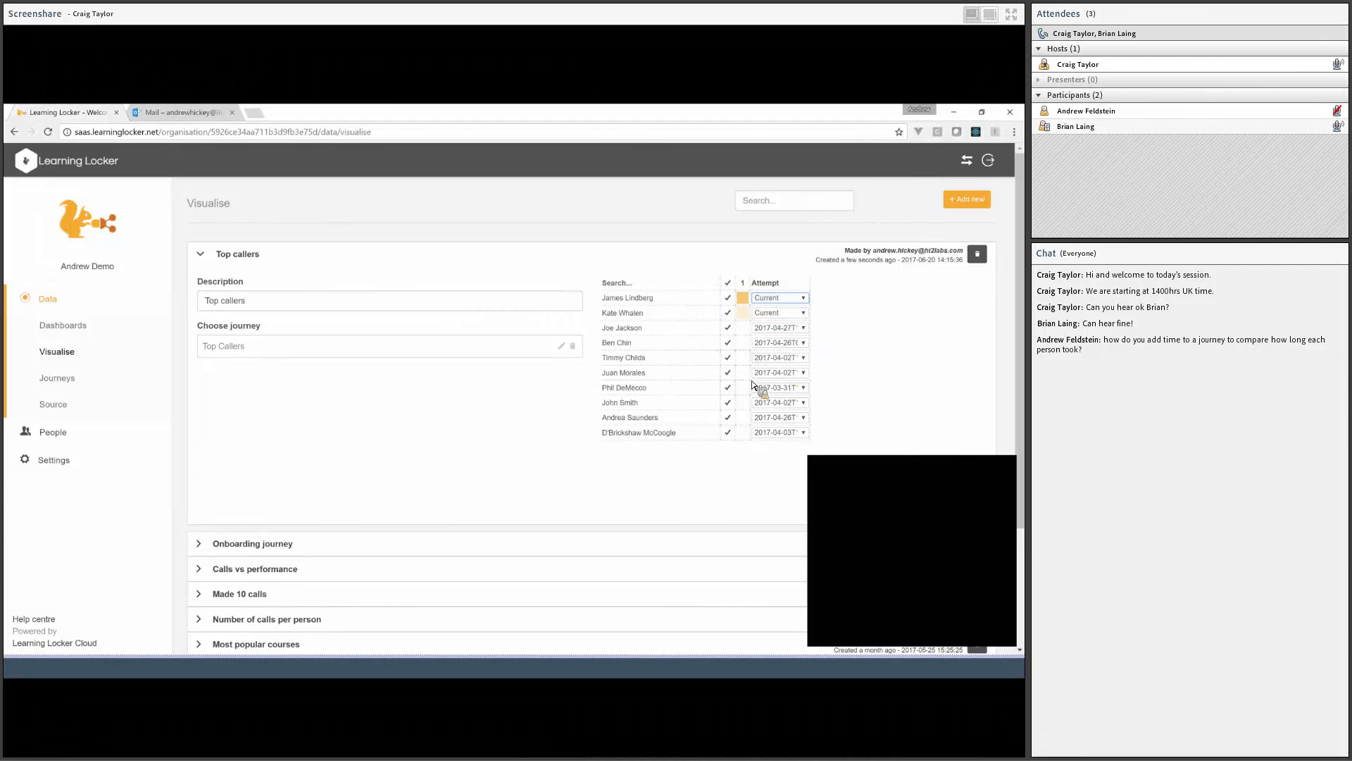
Show the third caller's 2017-04-16, then 2017-04-27 attempt, and collapse the Top callers visualisation
click(779, 327)
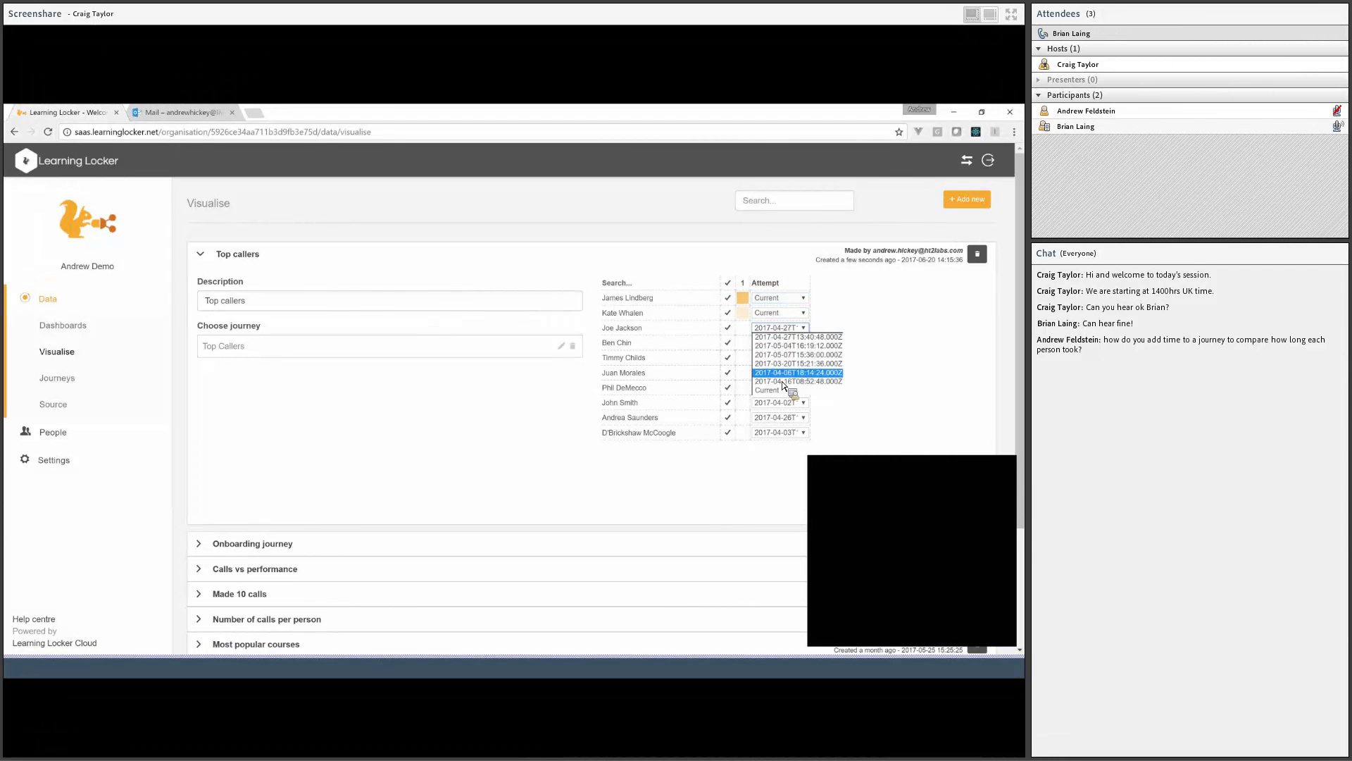
click(783, 373)
click(782, 330)
click(784, 338)
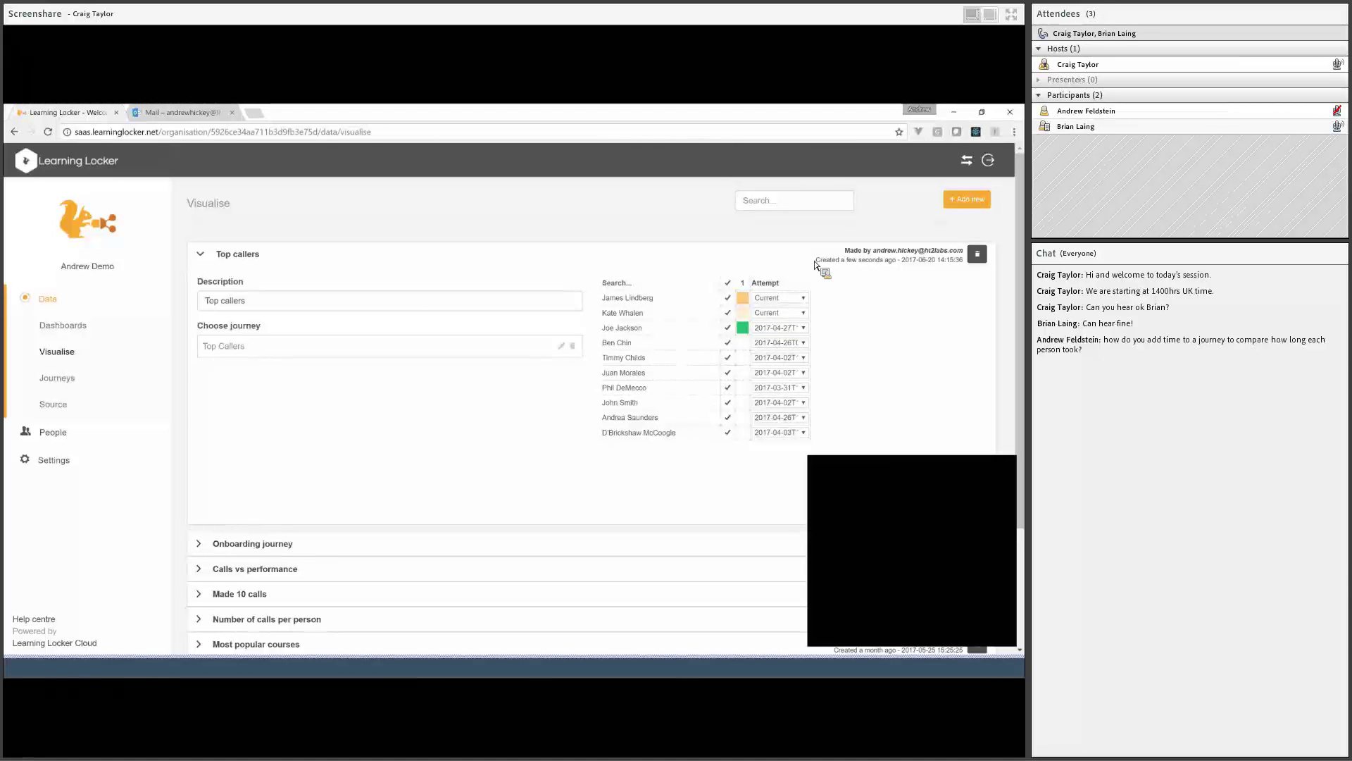
click(554, 262)
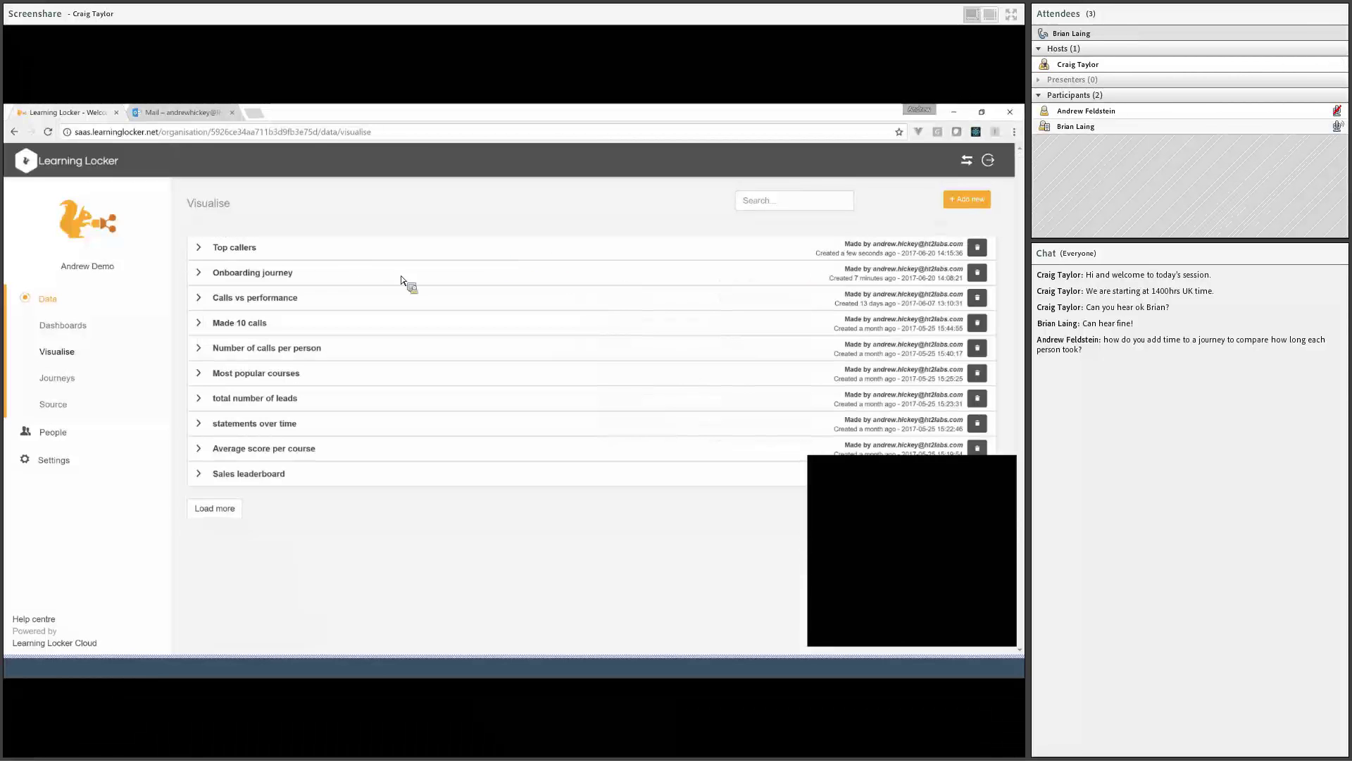
Re-inspect the Onboarding journey grid, then add a blank widget to the Sales dashboard
click(644, 289)
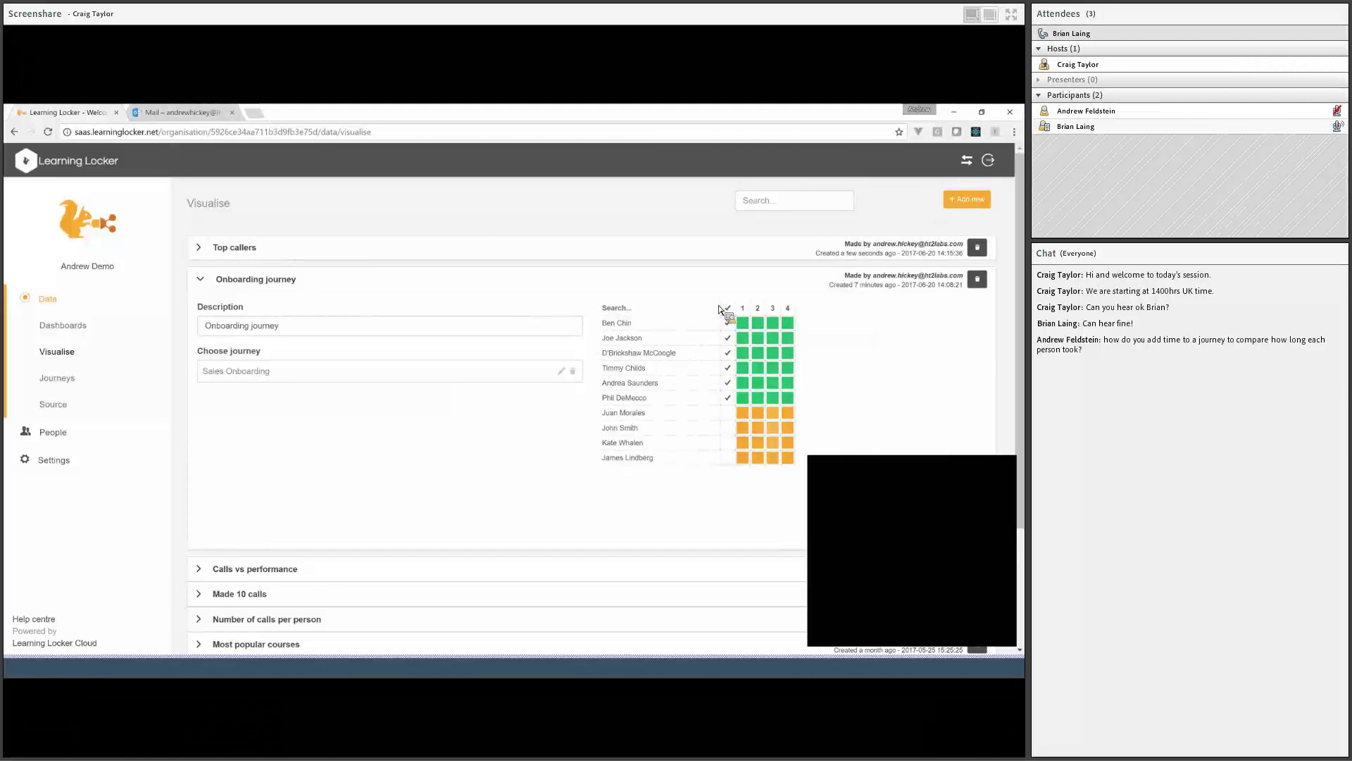
click(654, 283)
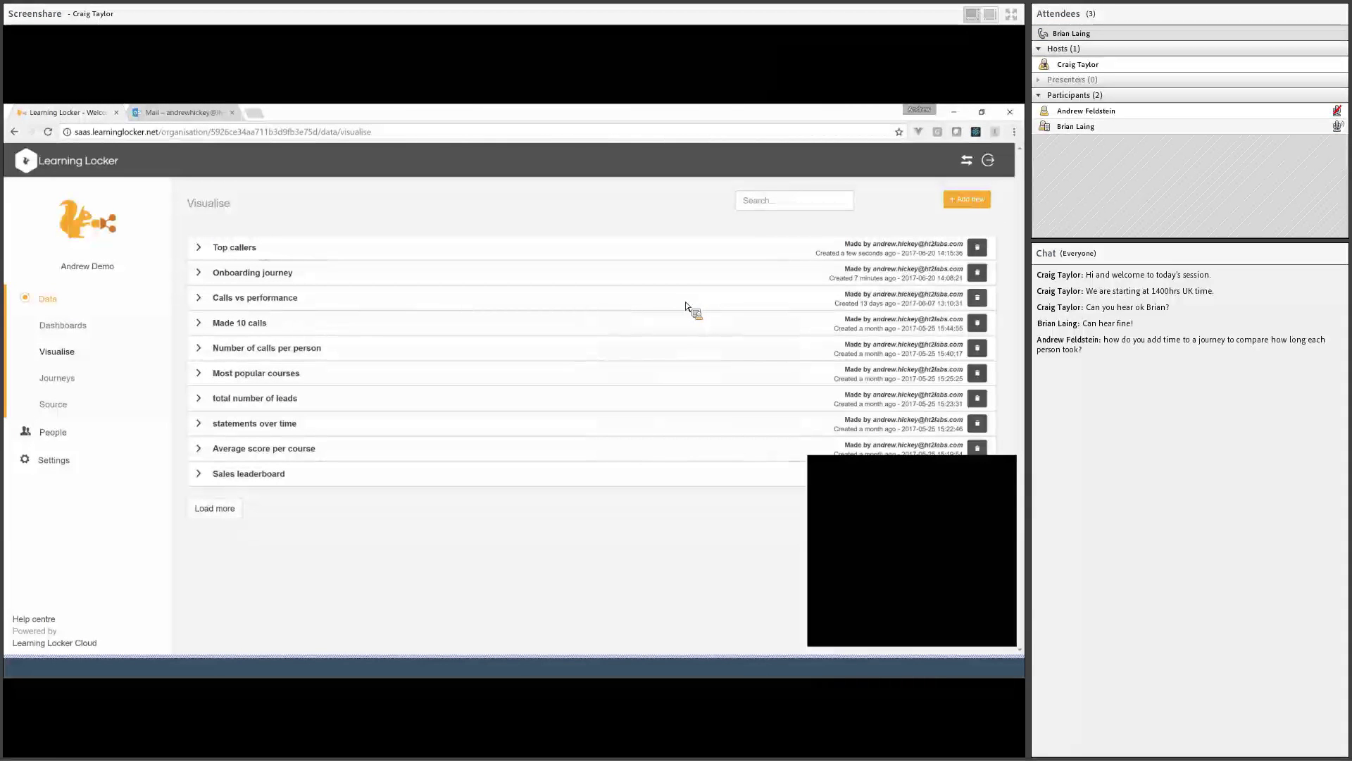
click(615, 270)
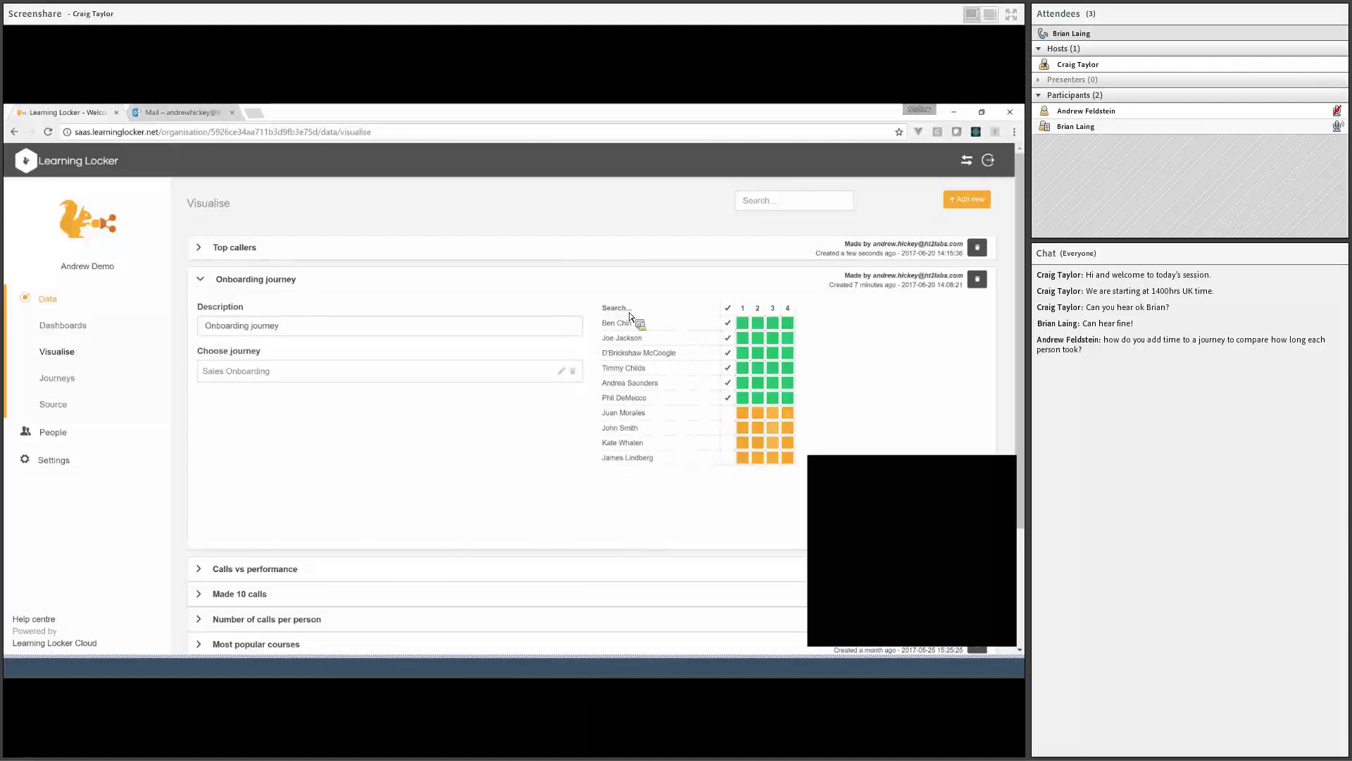
click(70, 325)
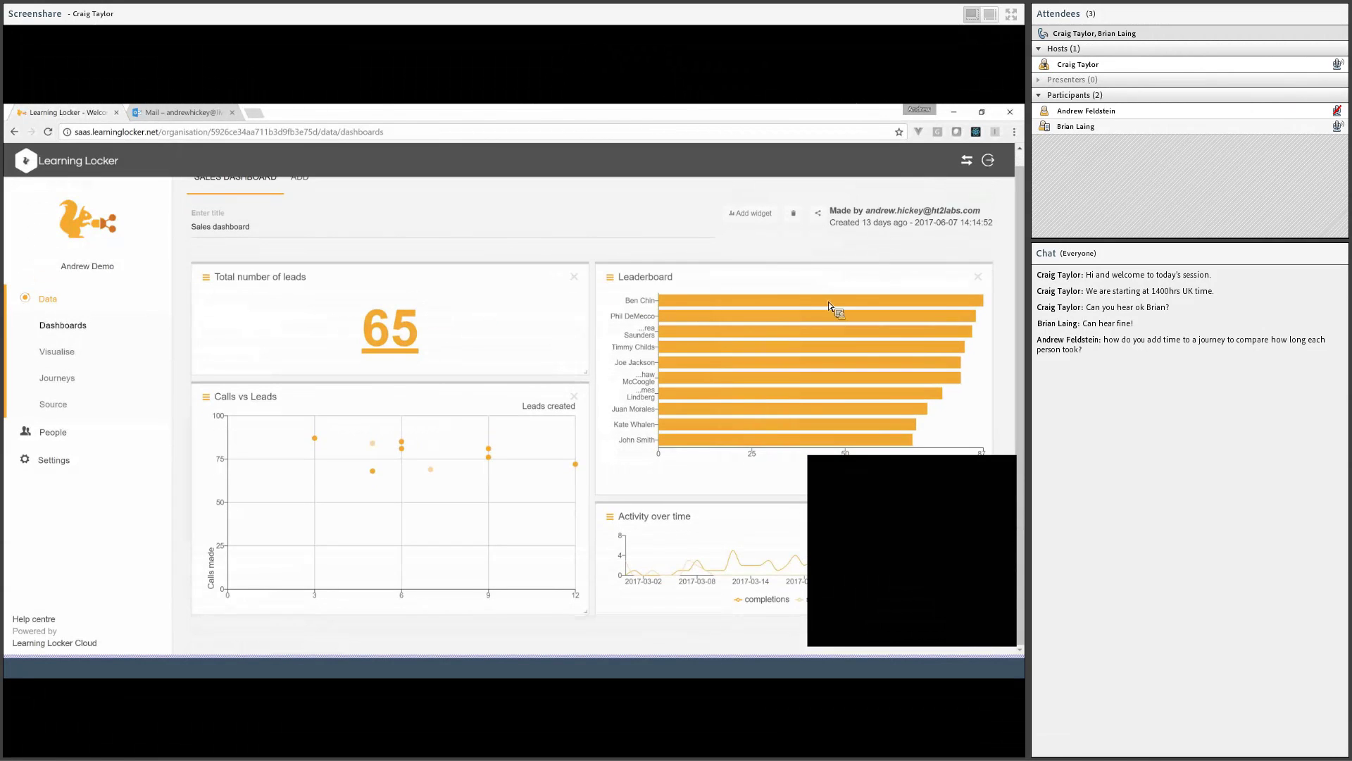
click(751, 213)
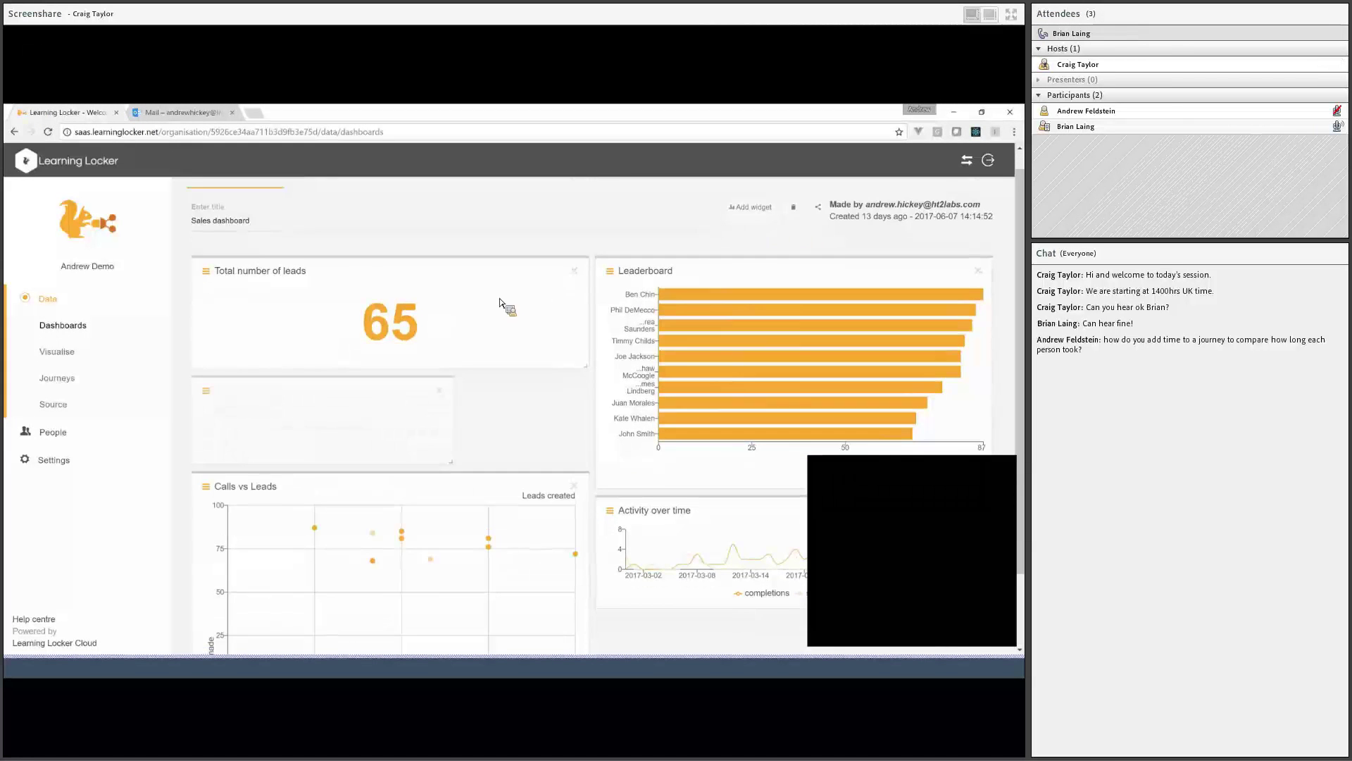
Title the new widget 'Journey' and set its visualisation to Onboarding Journey
scroll(502, 304, down, 1)
click(206, 301)
click(224, 322)
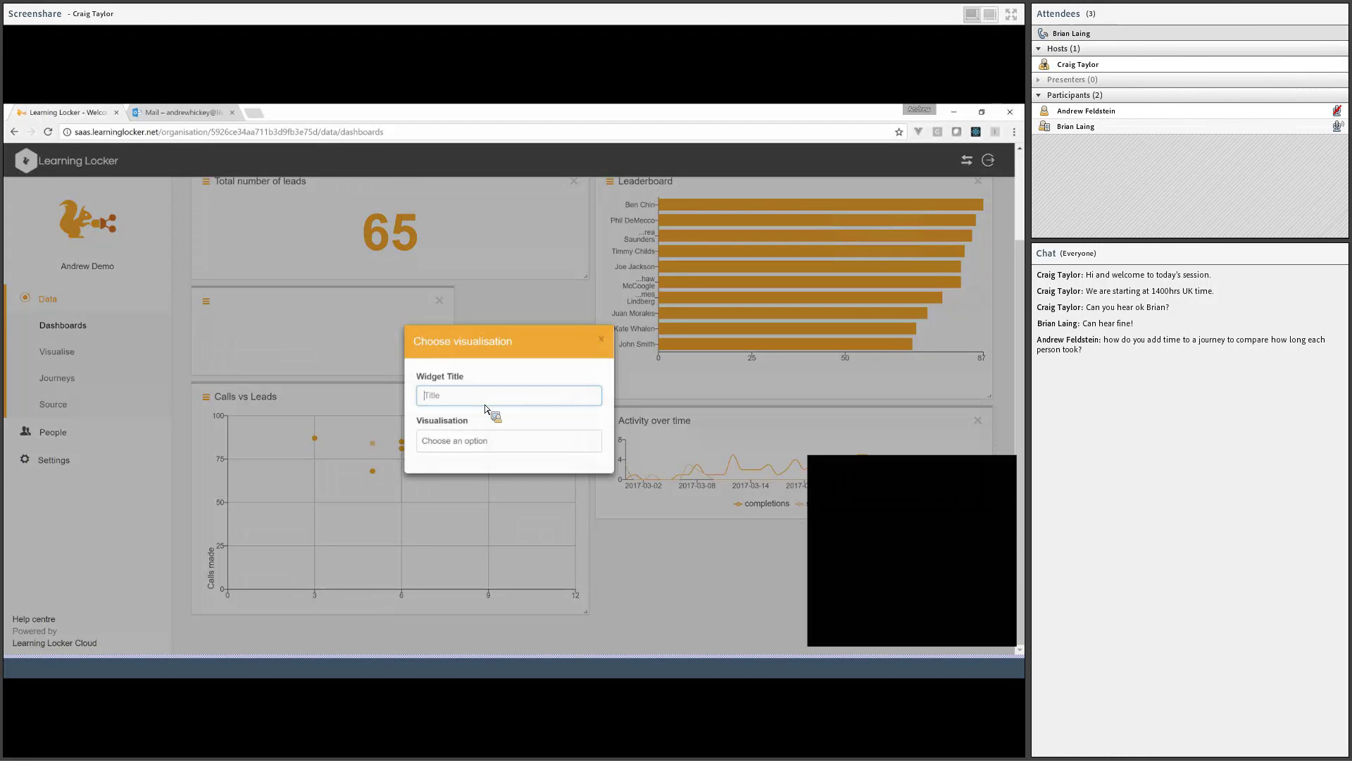
text(Journey)
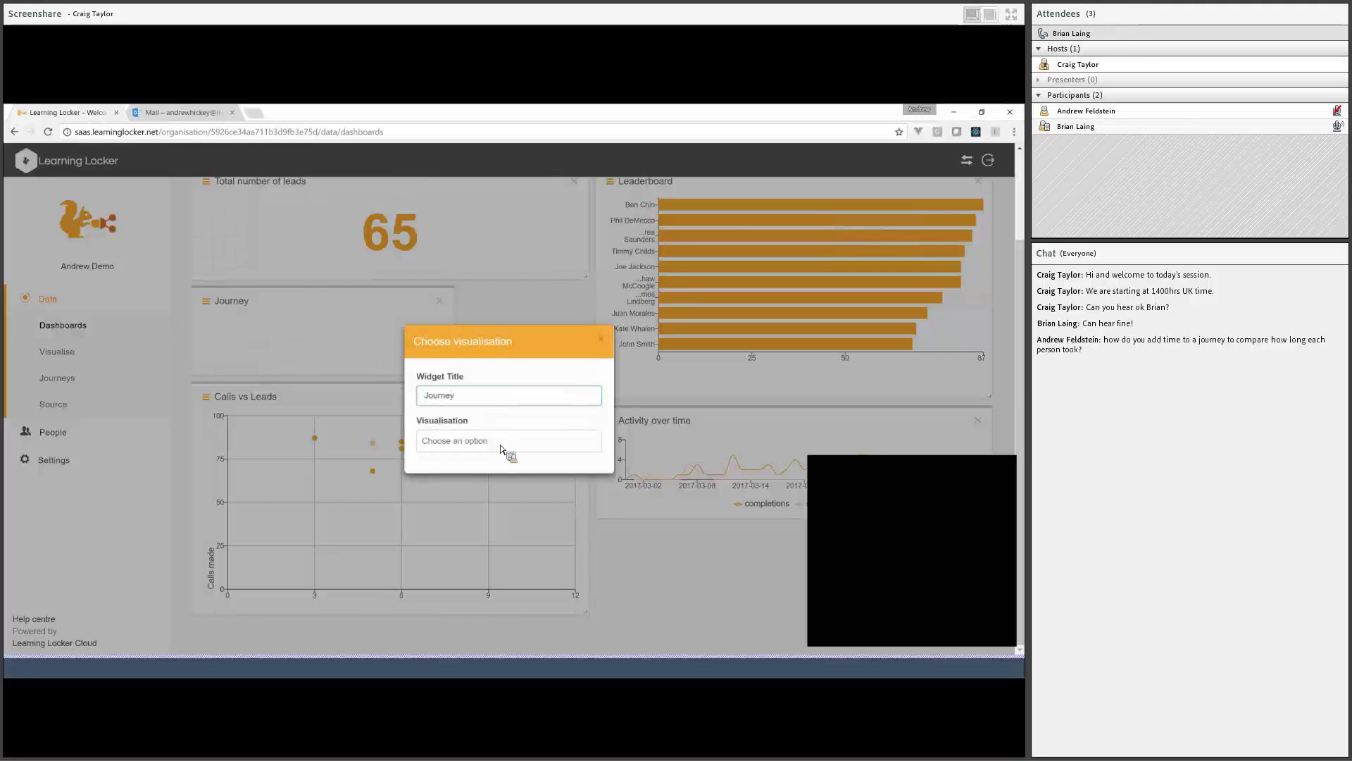
click(502, 451)
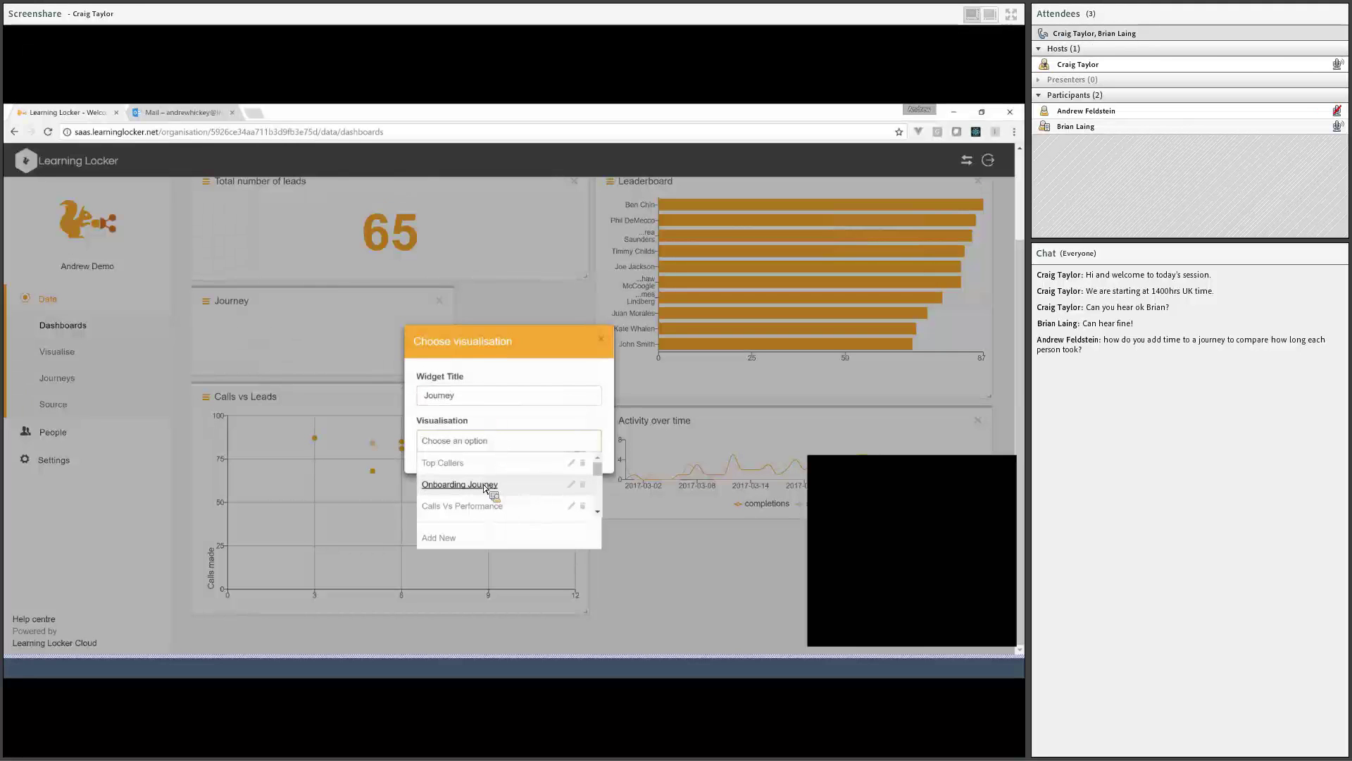
scroll(486, 488, down, 5)
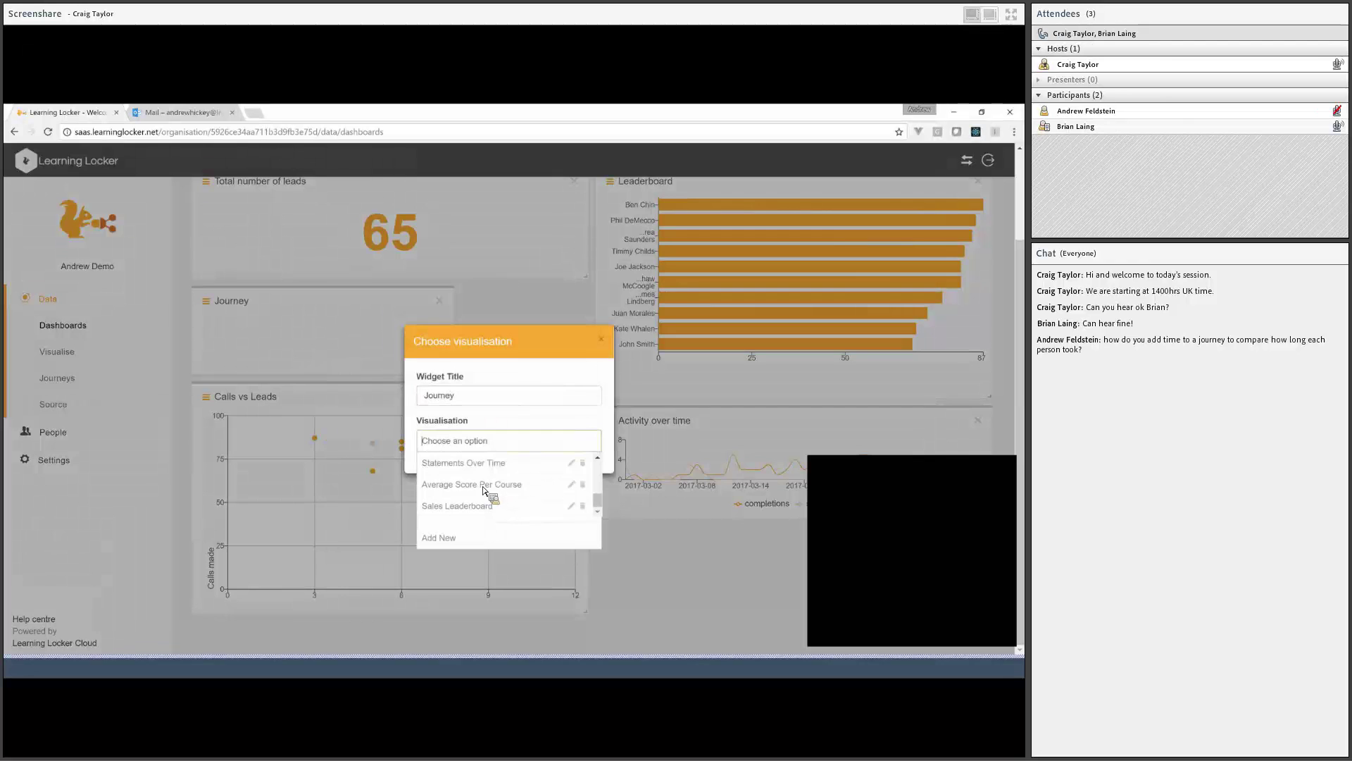
scroll(483, 491, up, 3)
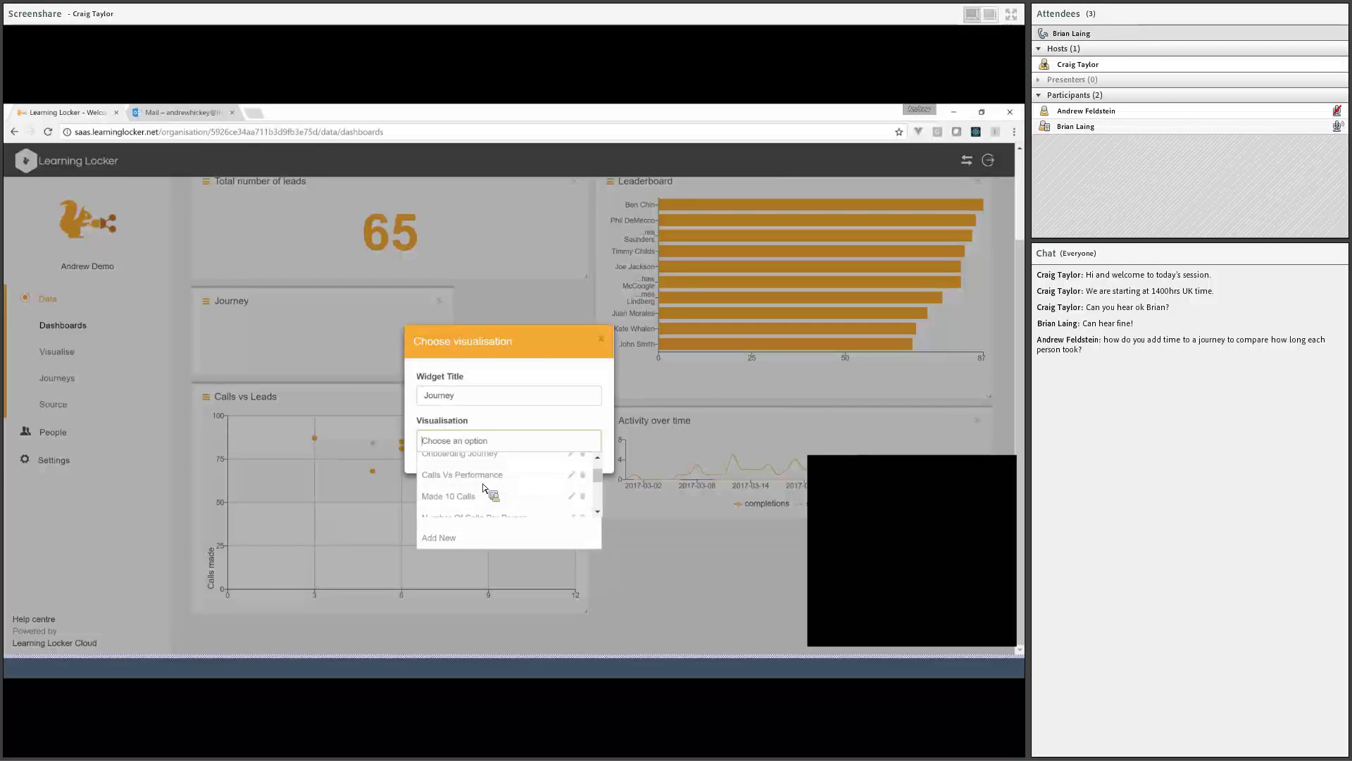
scroll(480, 491, up, 1)
click(480, 482)
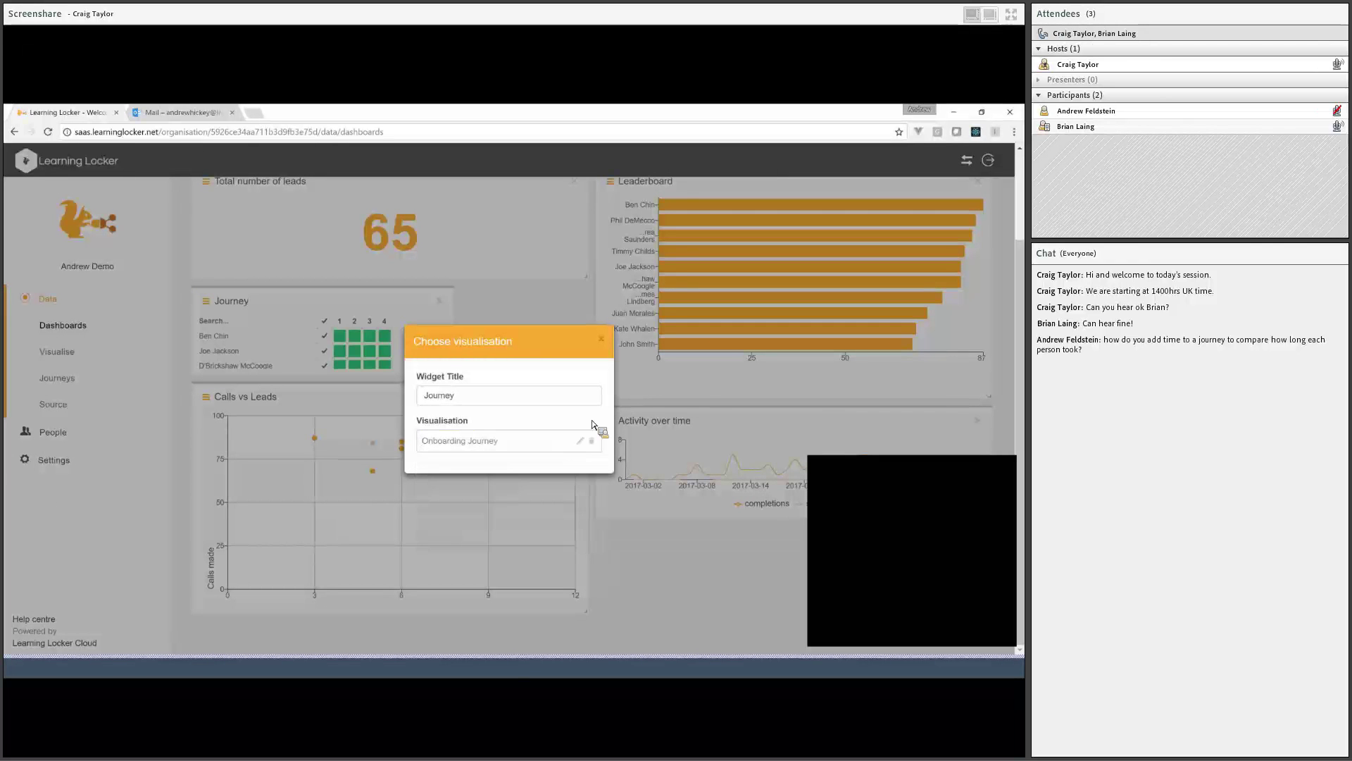
click(551, 311)
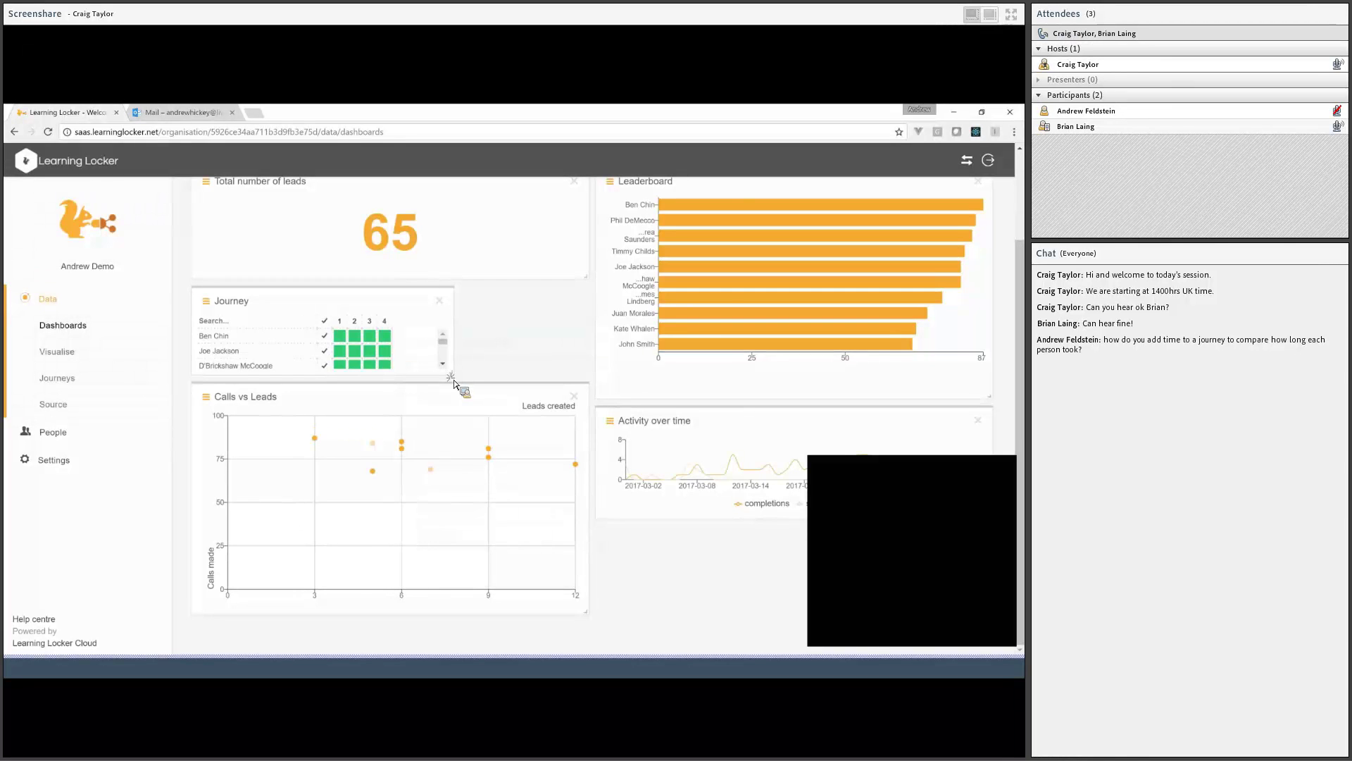
Make the Journey widget taller and test its search filter with 'en' and 'J'
drag(488, 491, 446, 523)
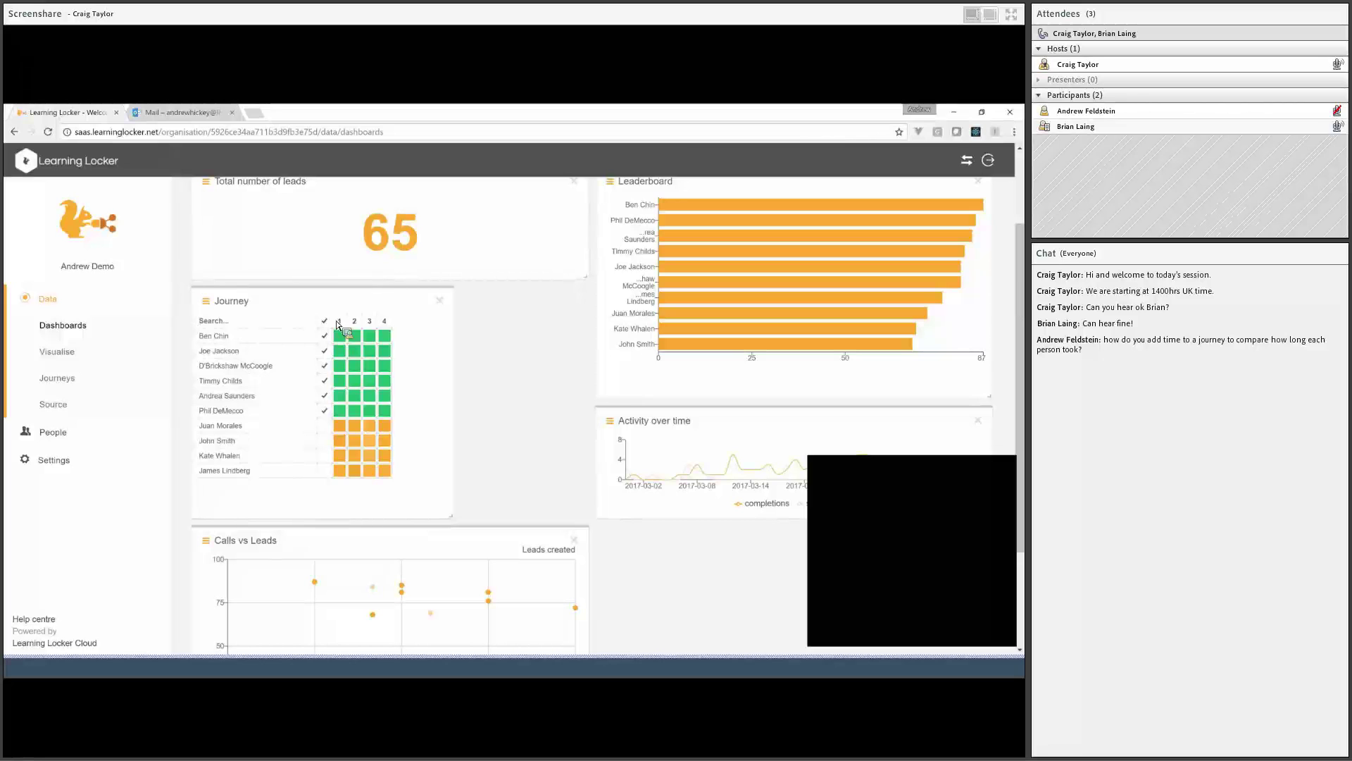
text(en)
text(J)
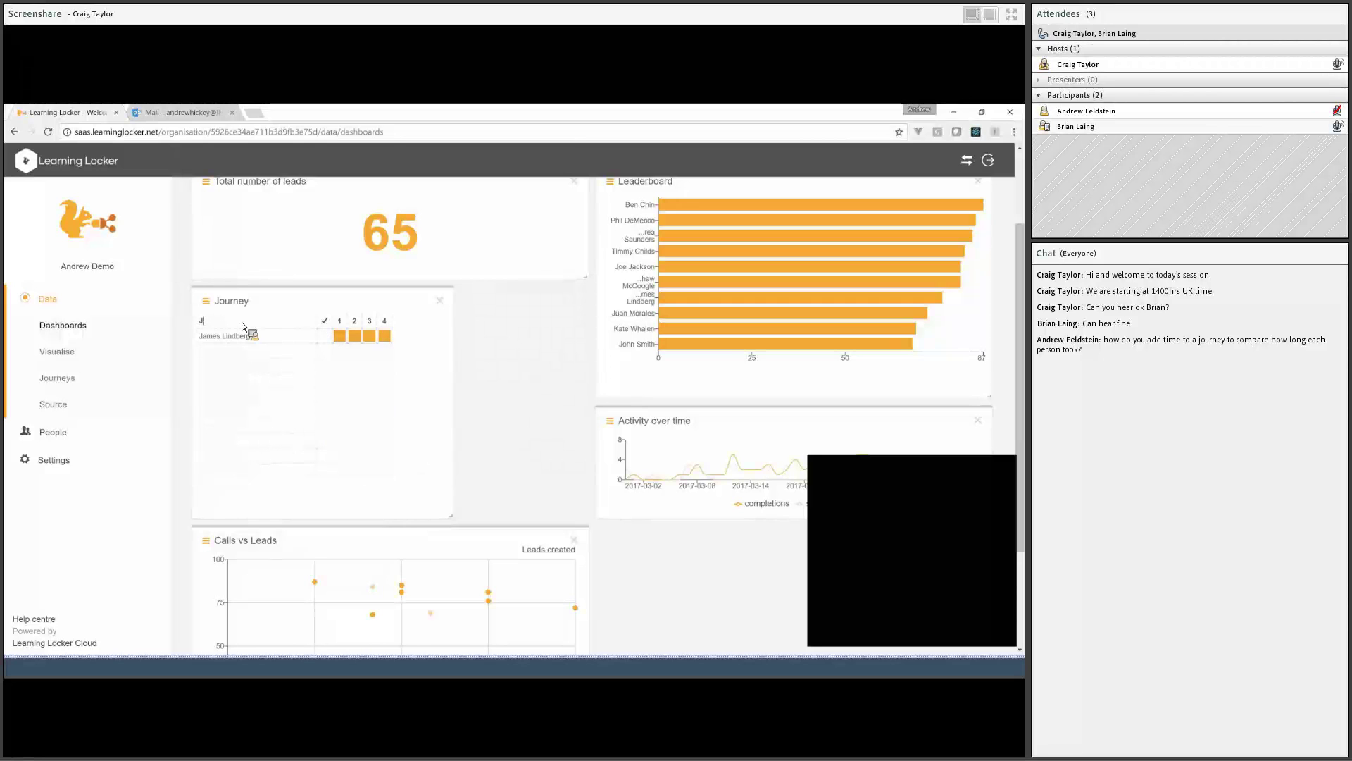
key(BackSpace)
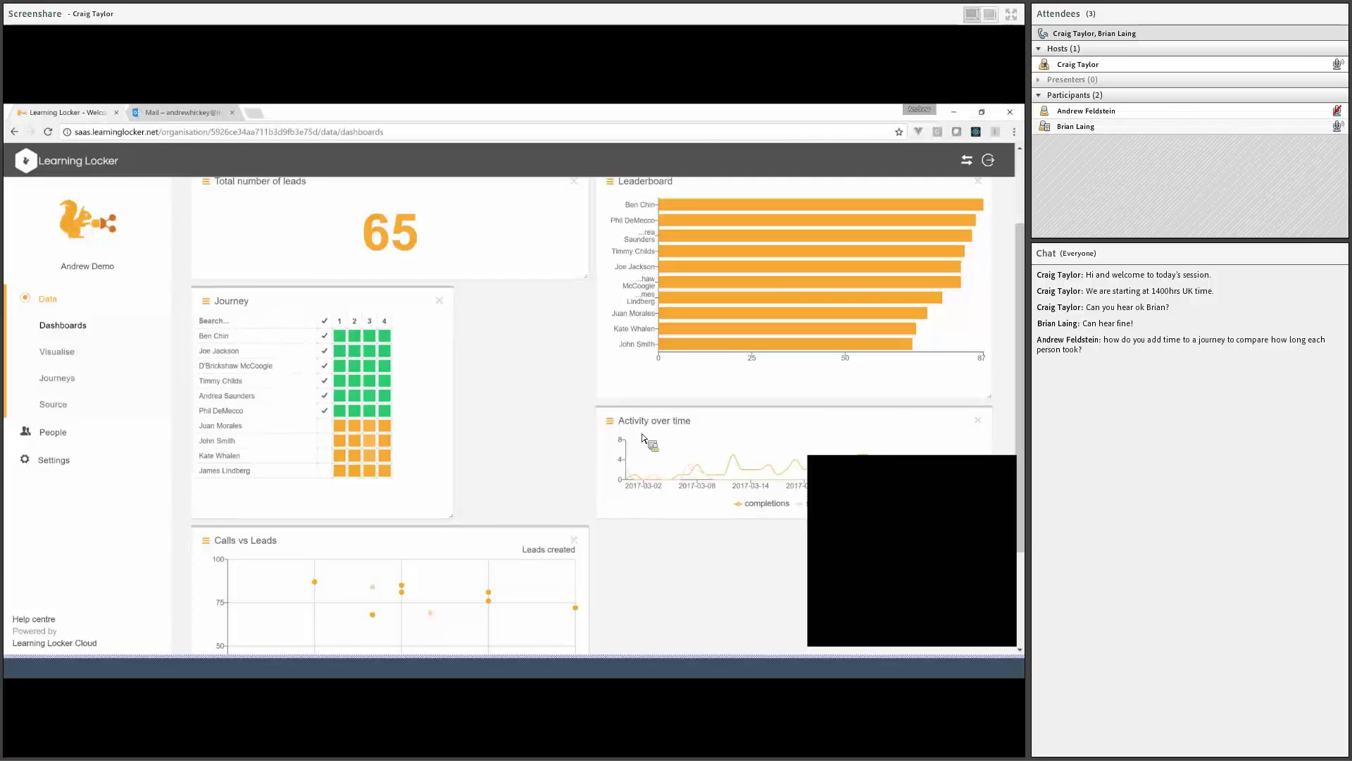
click(63, 379)
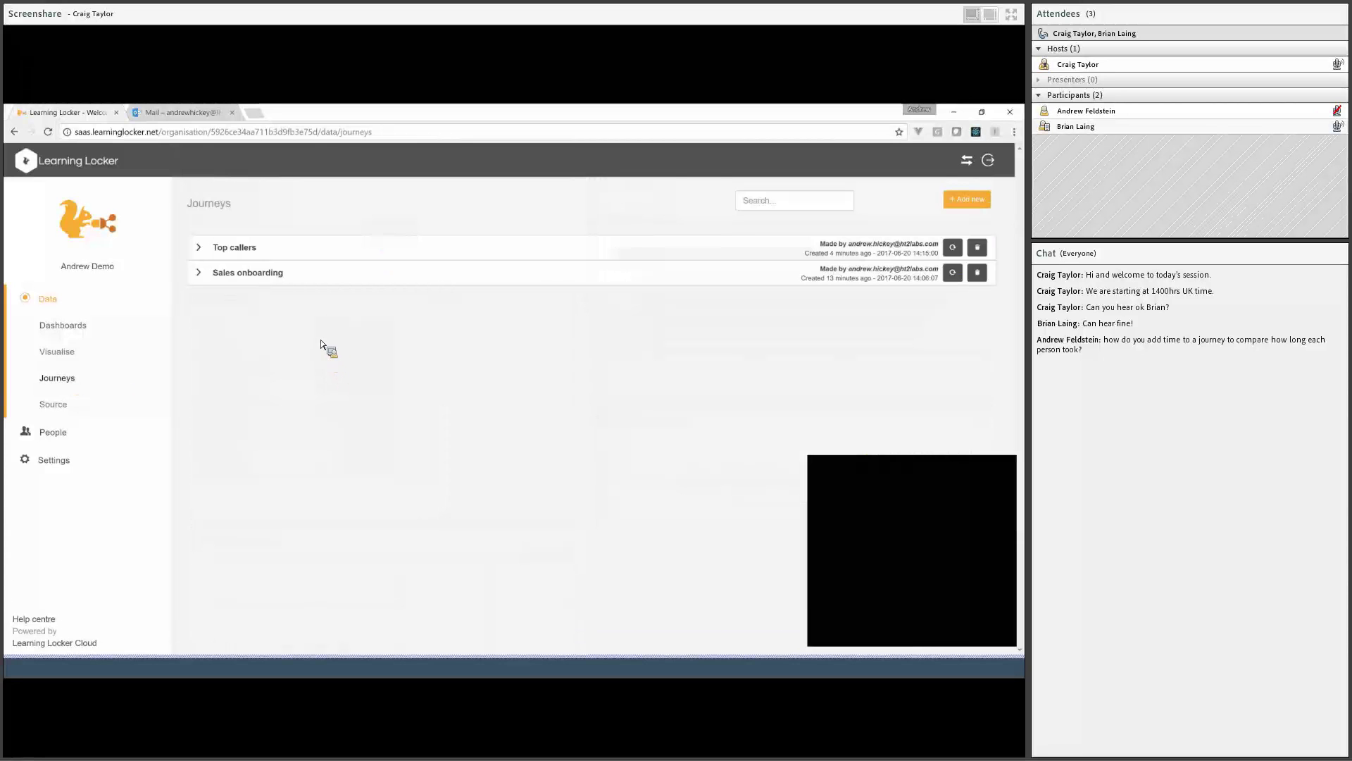
Expand the Sales onboarding journey details, briefly peeking at Top callers
click(284, 285)
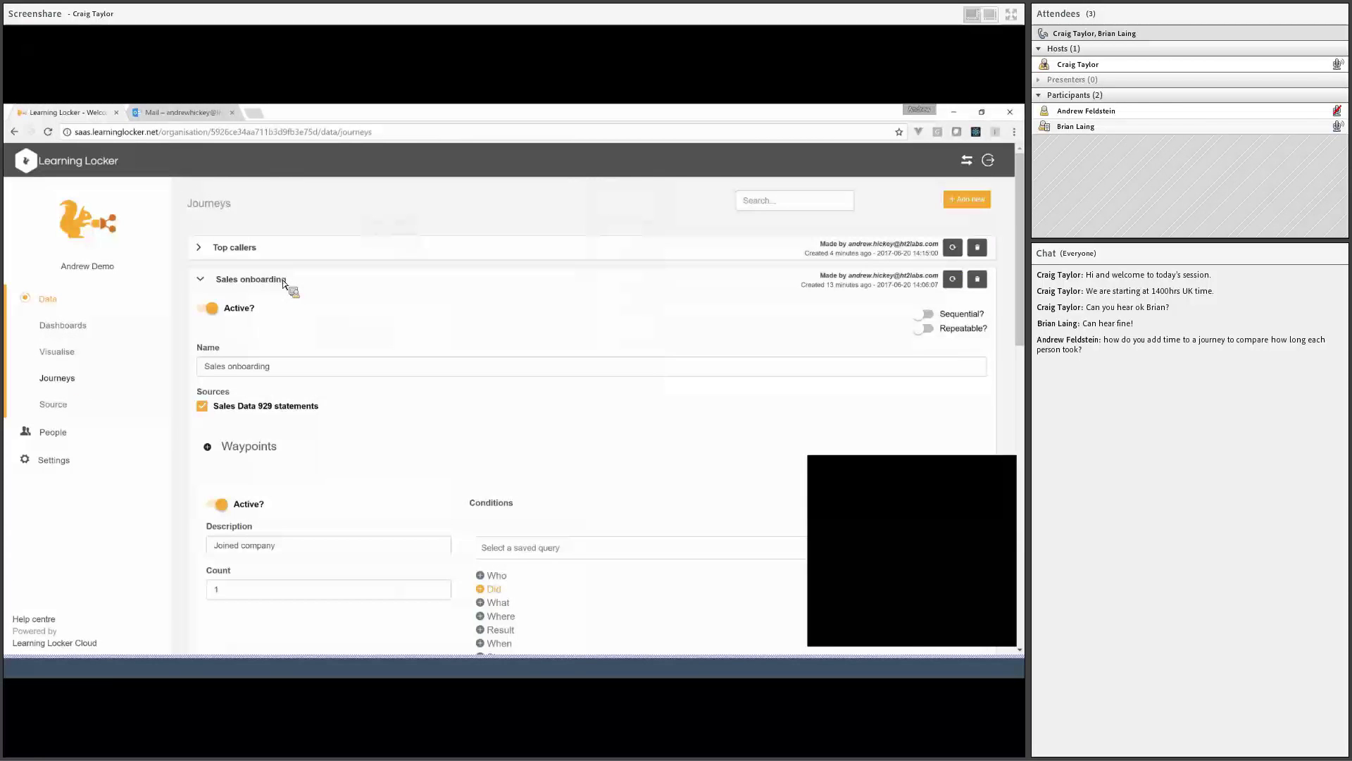
click(283, 280)
click(288, 255)
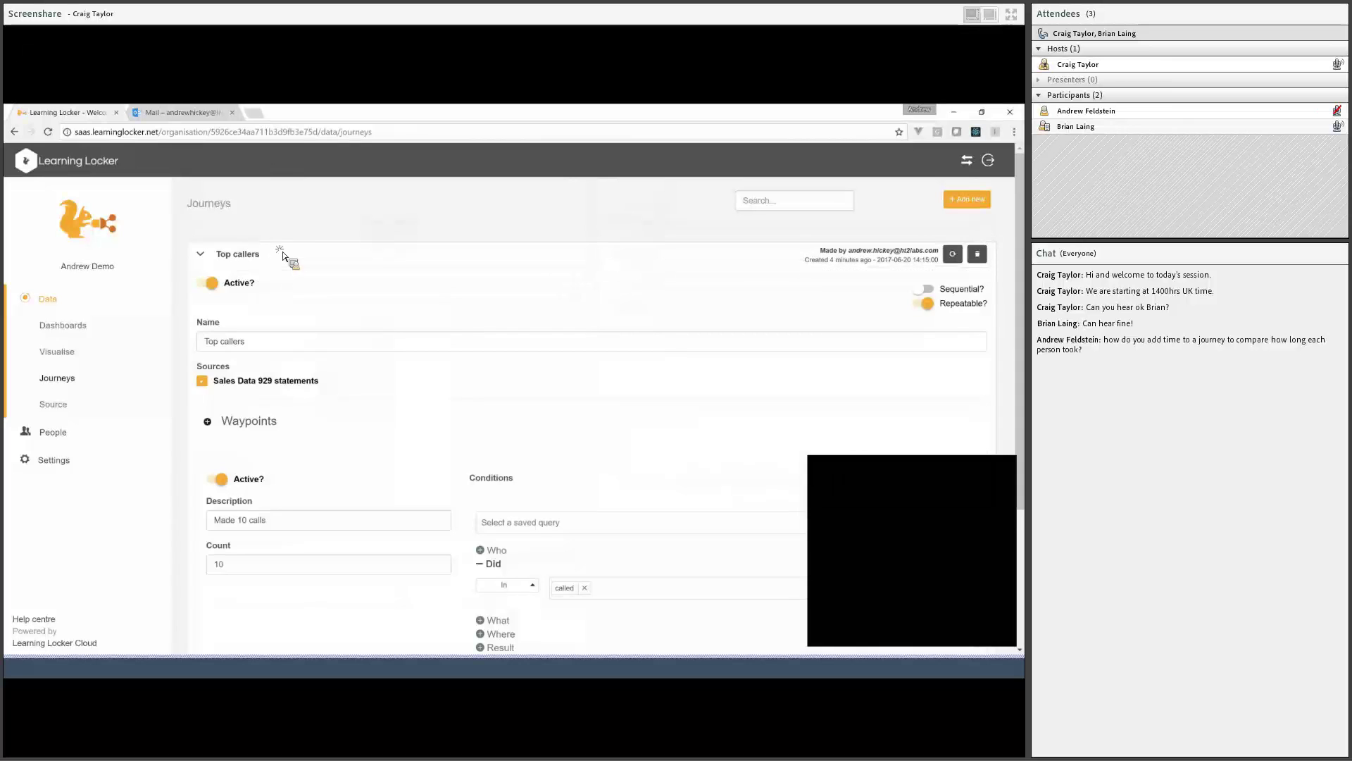
click(294, 279)
Add a new outcome to the Sales onboarding journey and select its Description field
scroll(404, 359, down, 4)
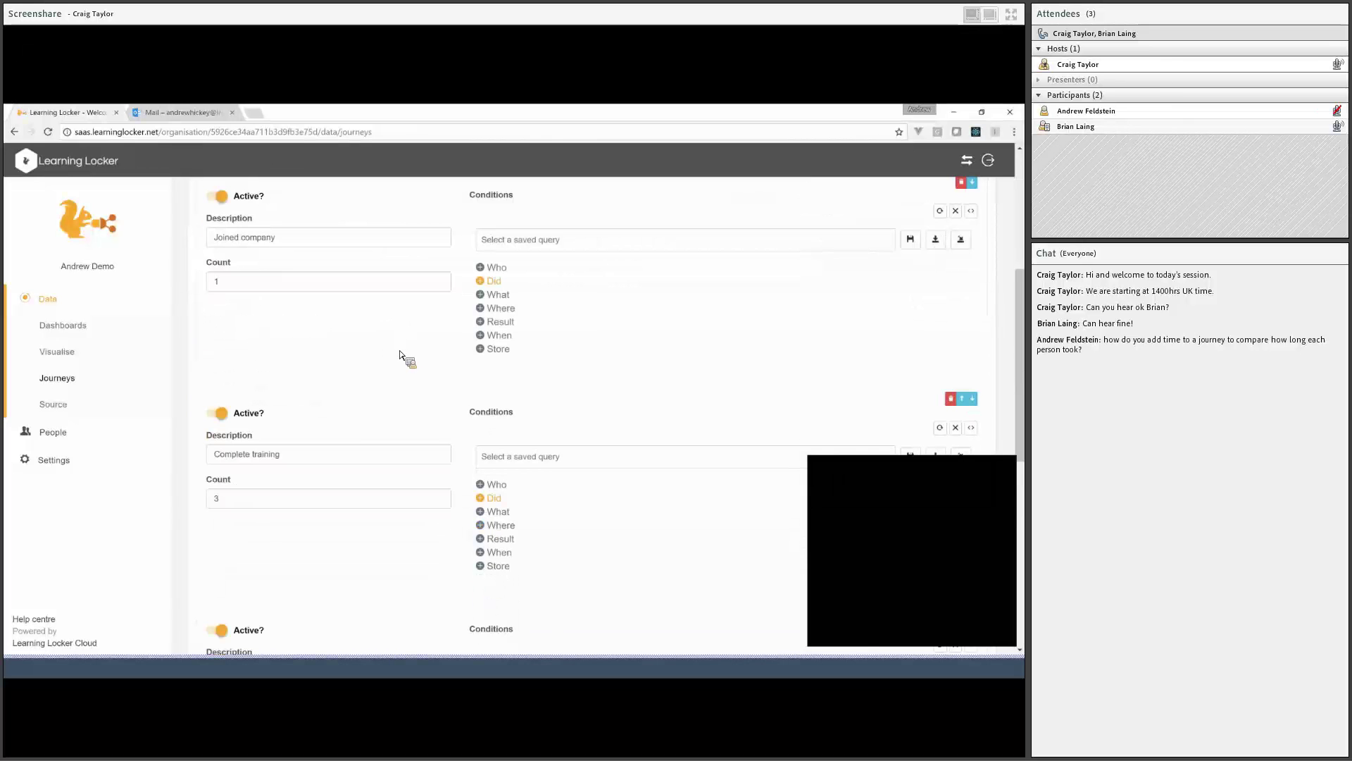
scroll(352, 451, down, 6)
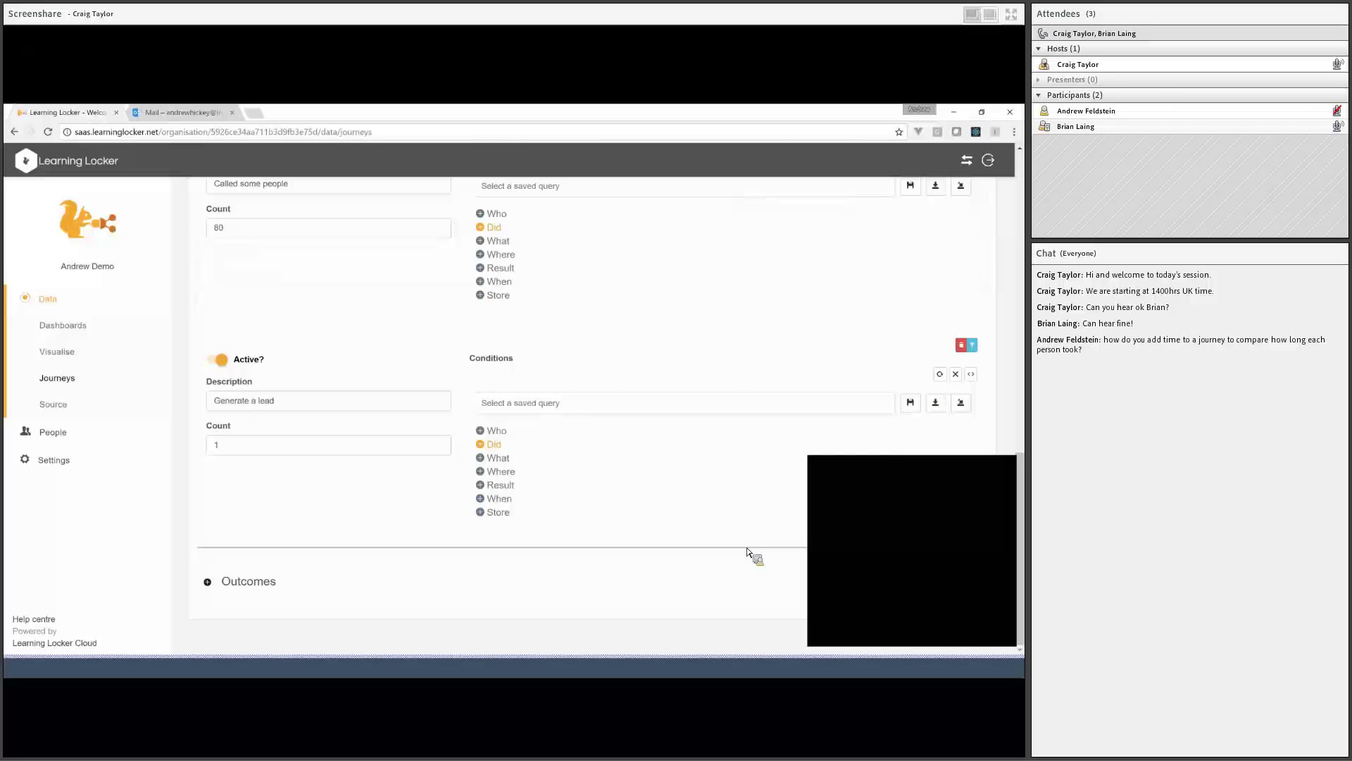
click(208, 582)
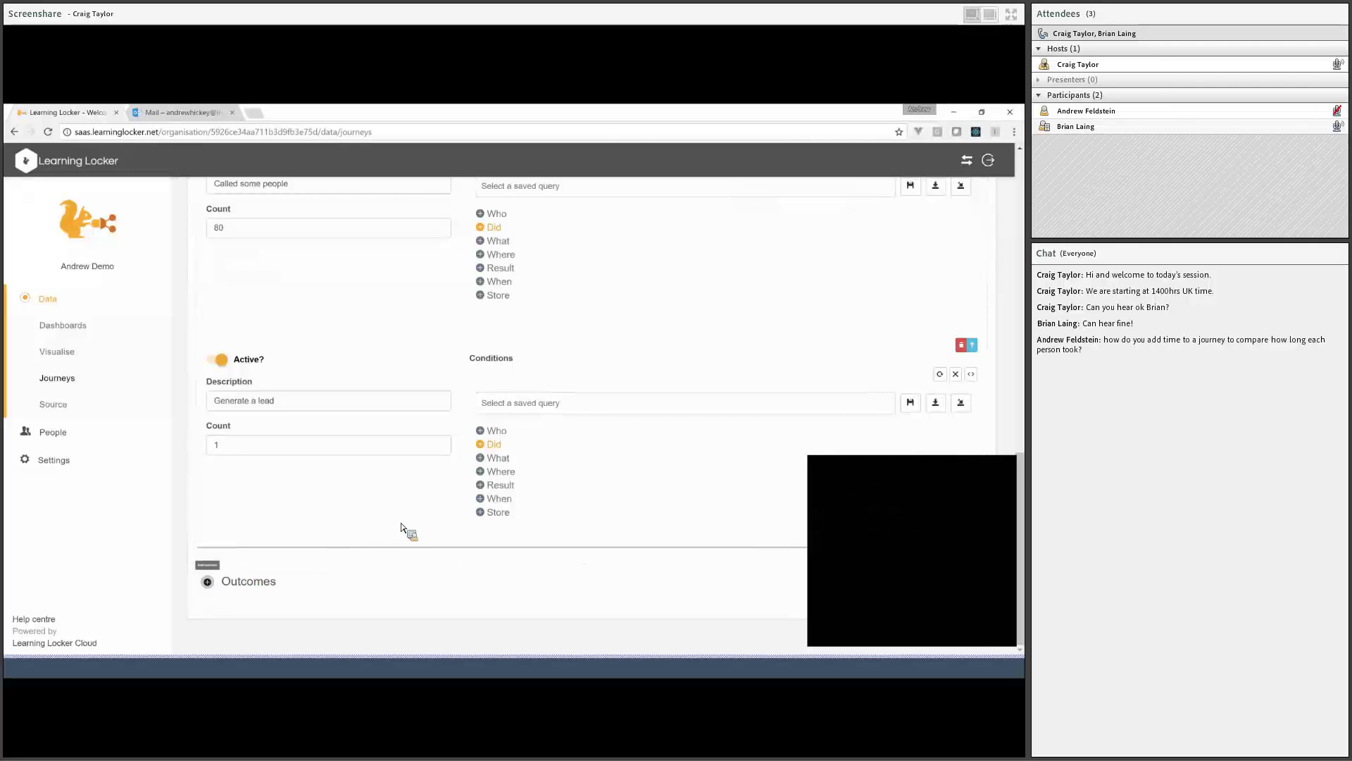
scroll(402, 529, down, 2)
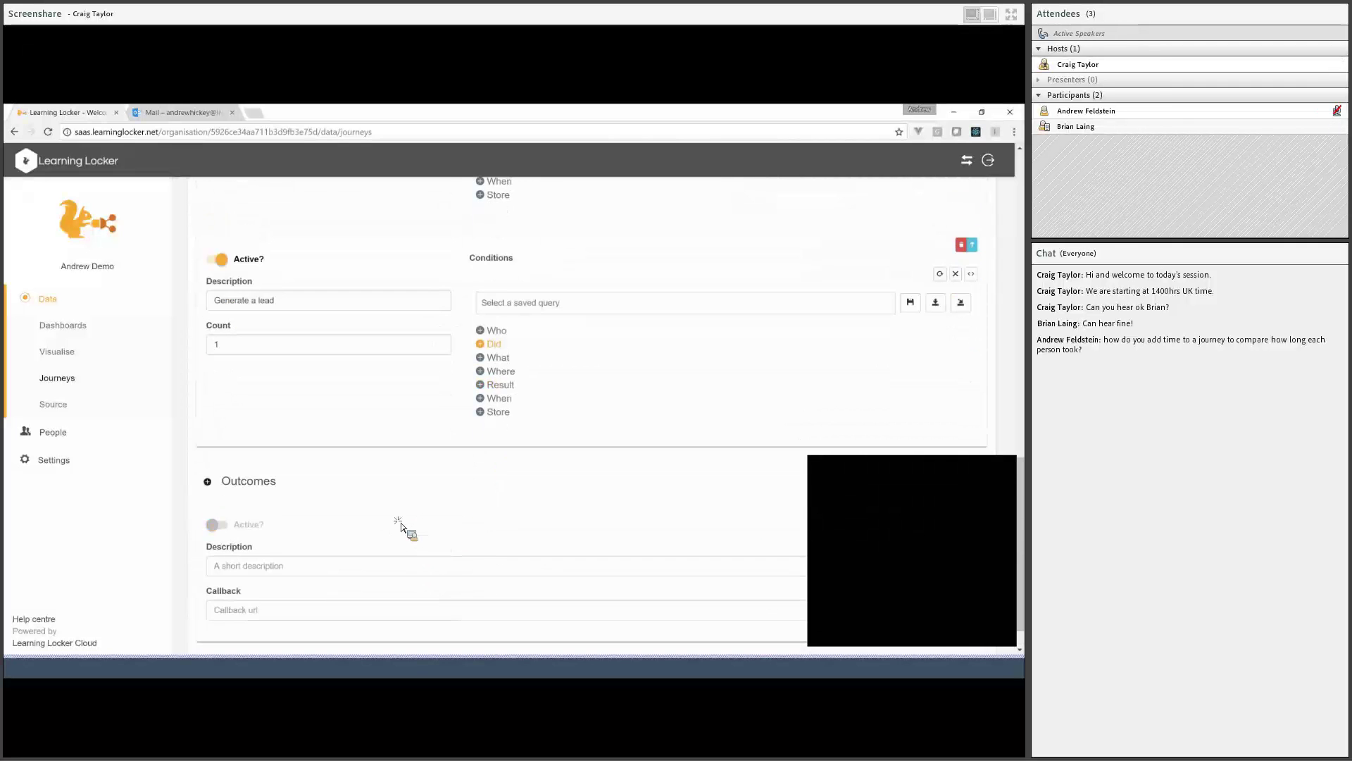
click(402, 527)
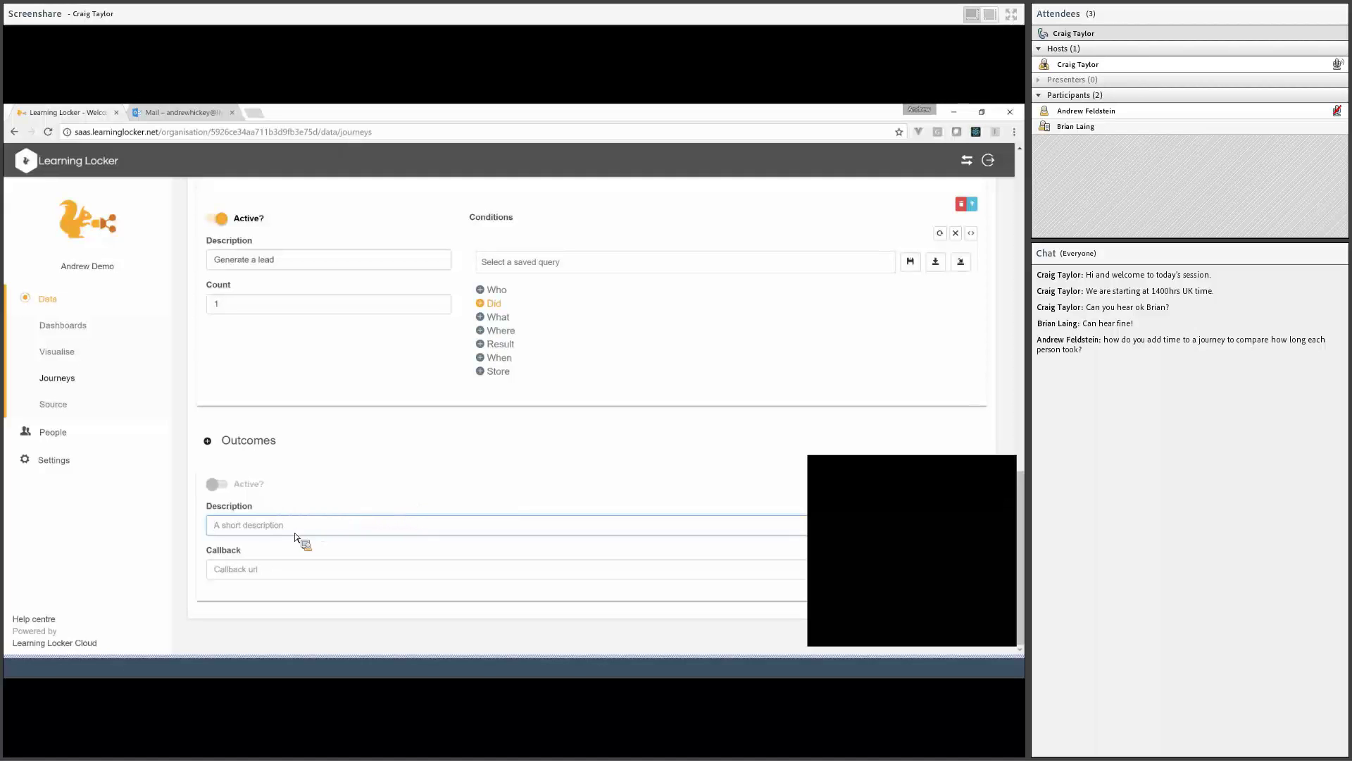
text(Send an email)
click(282, 571)
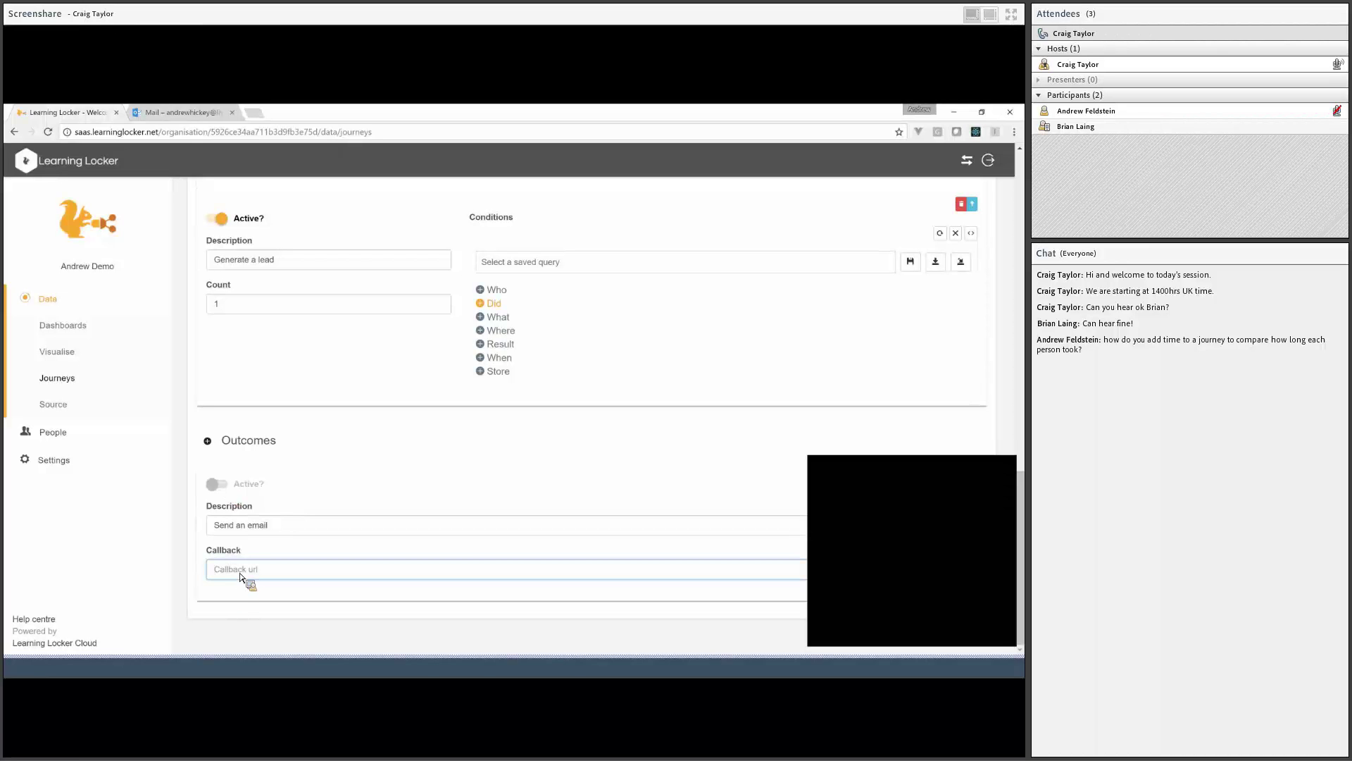
text(http://sendemail.com)
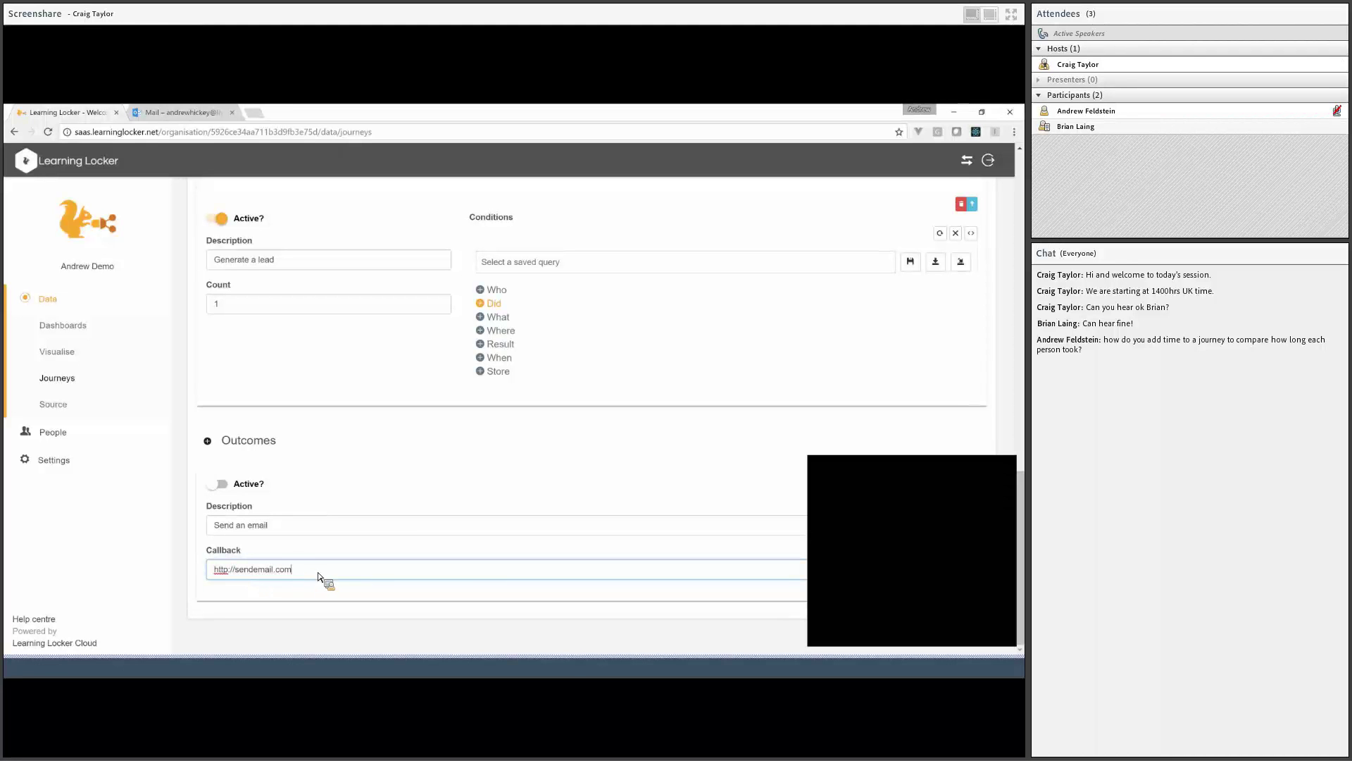
click(218, 484)
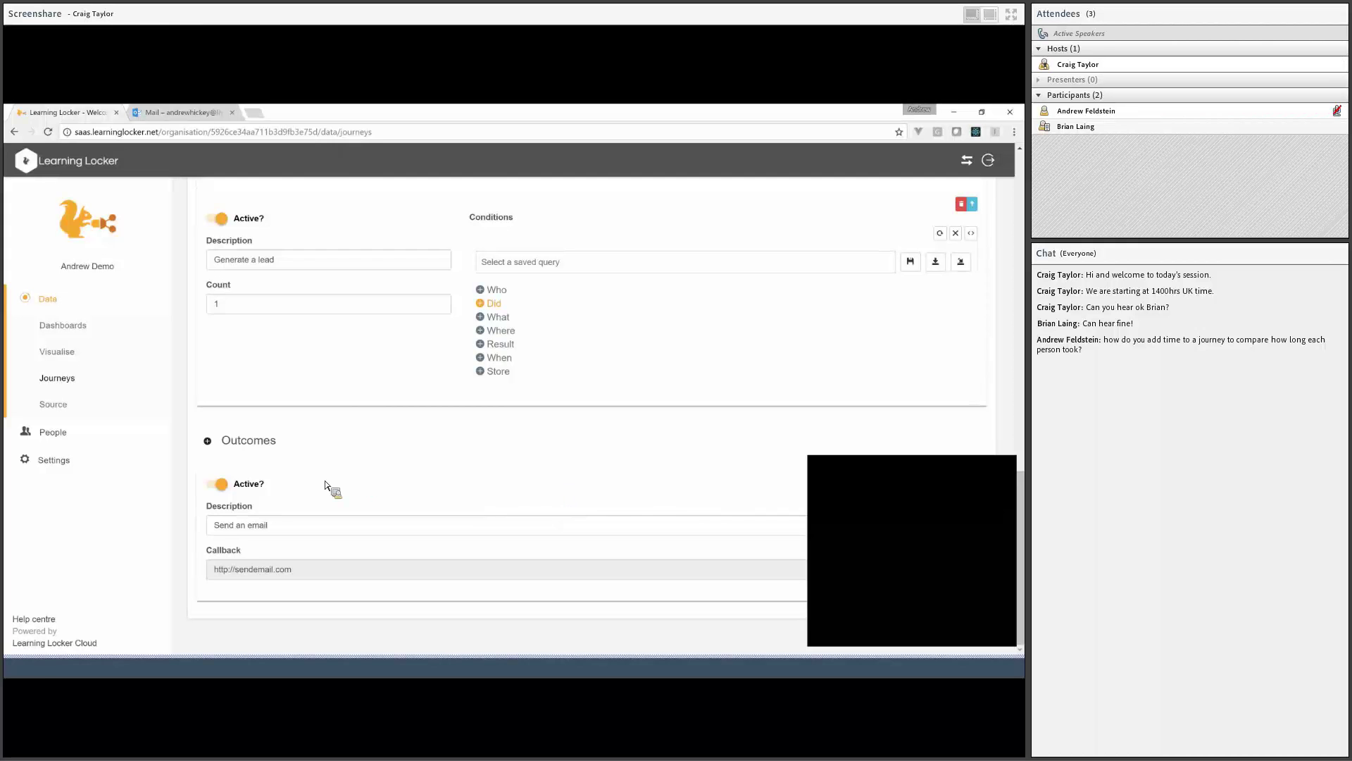
scroll(325, 485, up, 10)
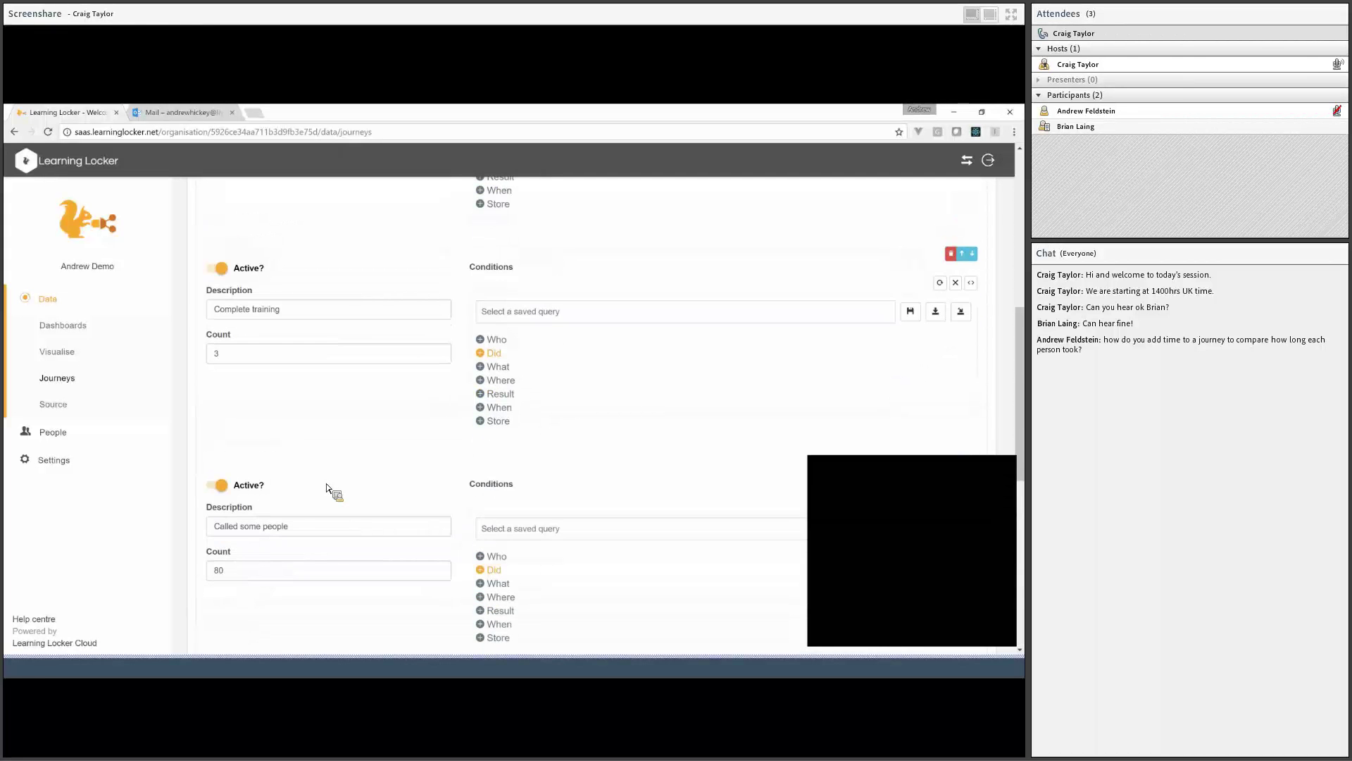
scroll(326, 488, up, 5)
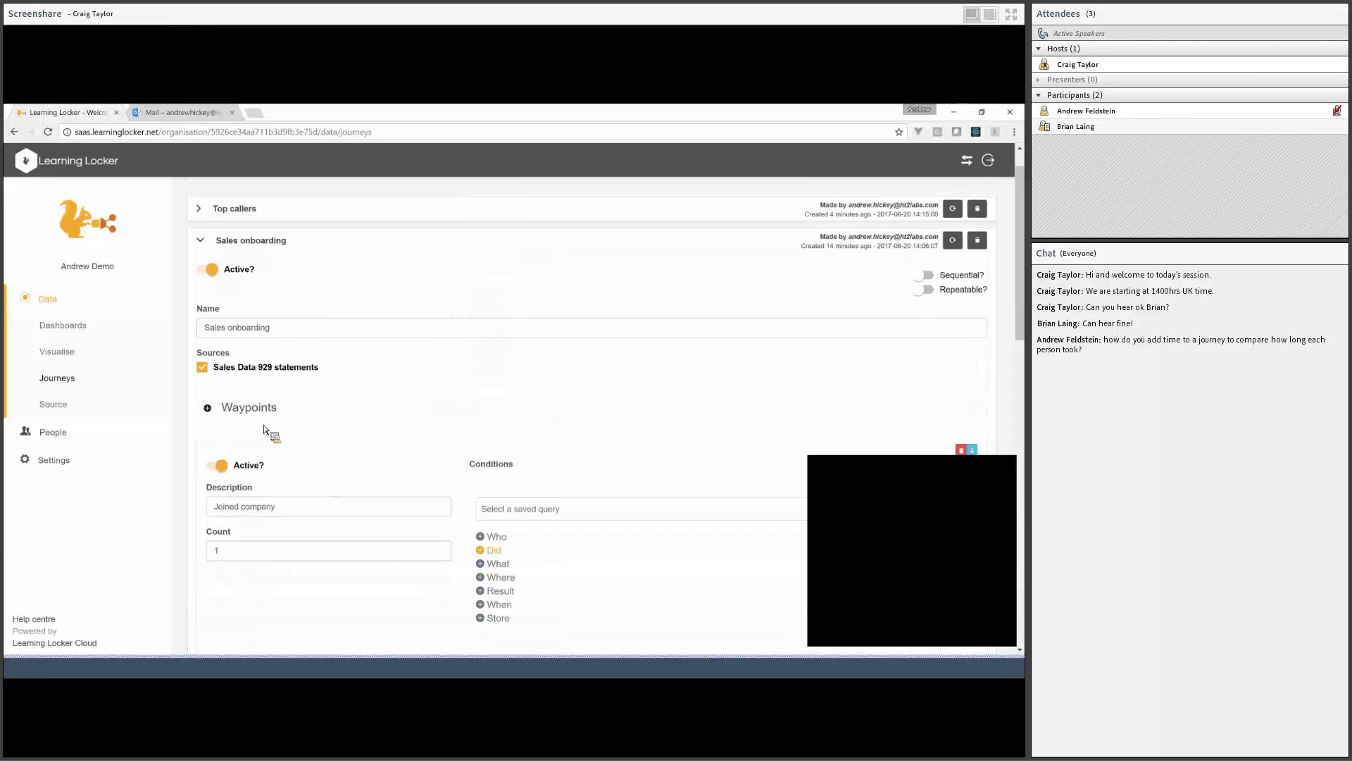
Scroll through the Sales onboarding journey to review its source and waypoints
scroll(264, 428, down, 10)
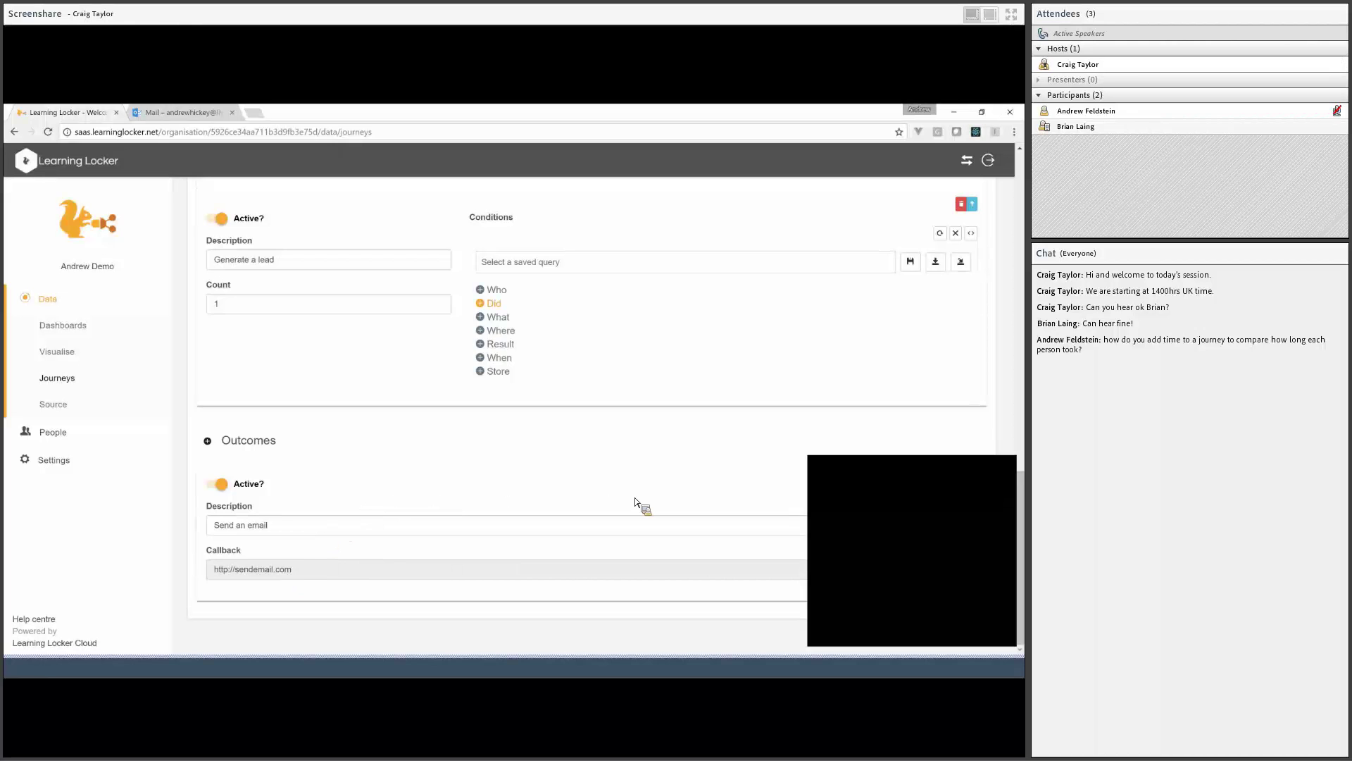
scroll(619, 500, up, 10)
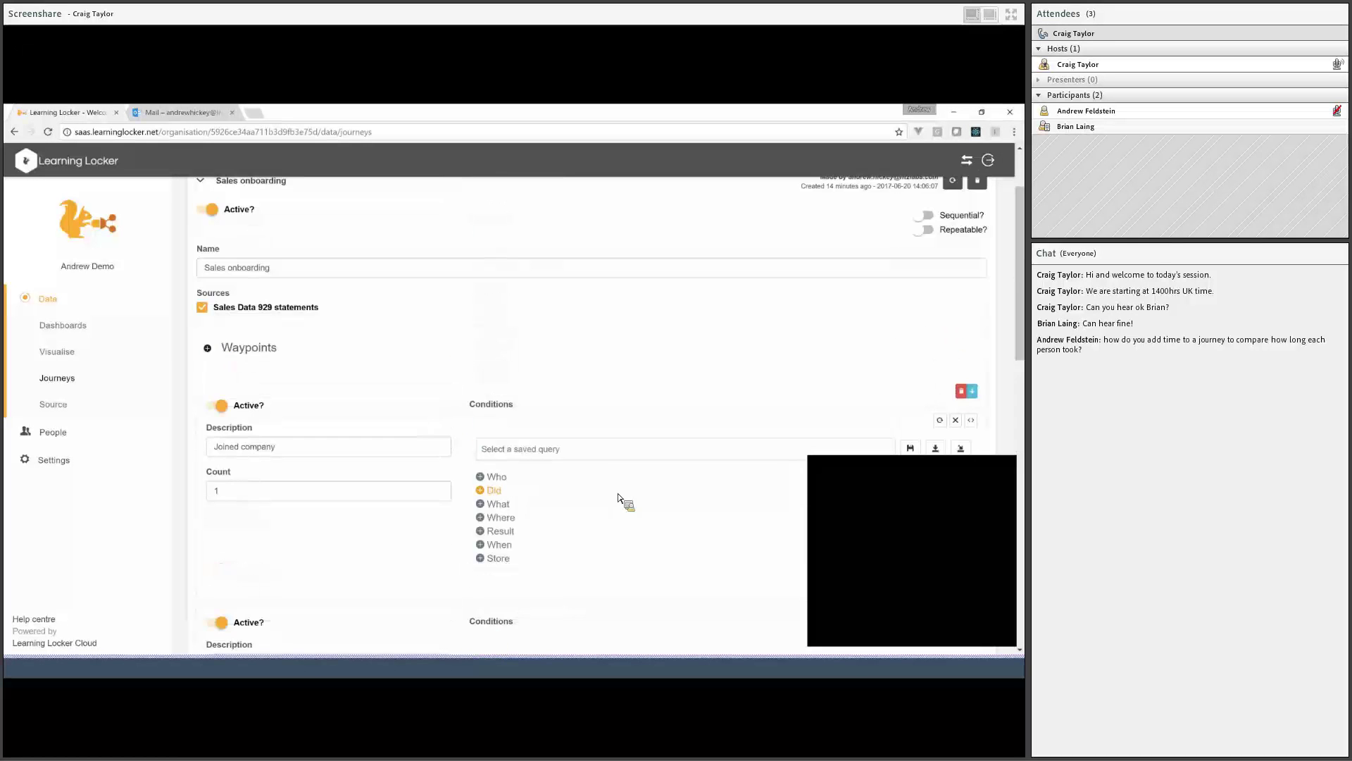
scroll(549, 334, up, 2)
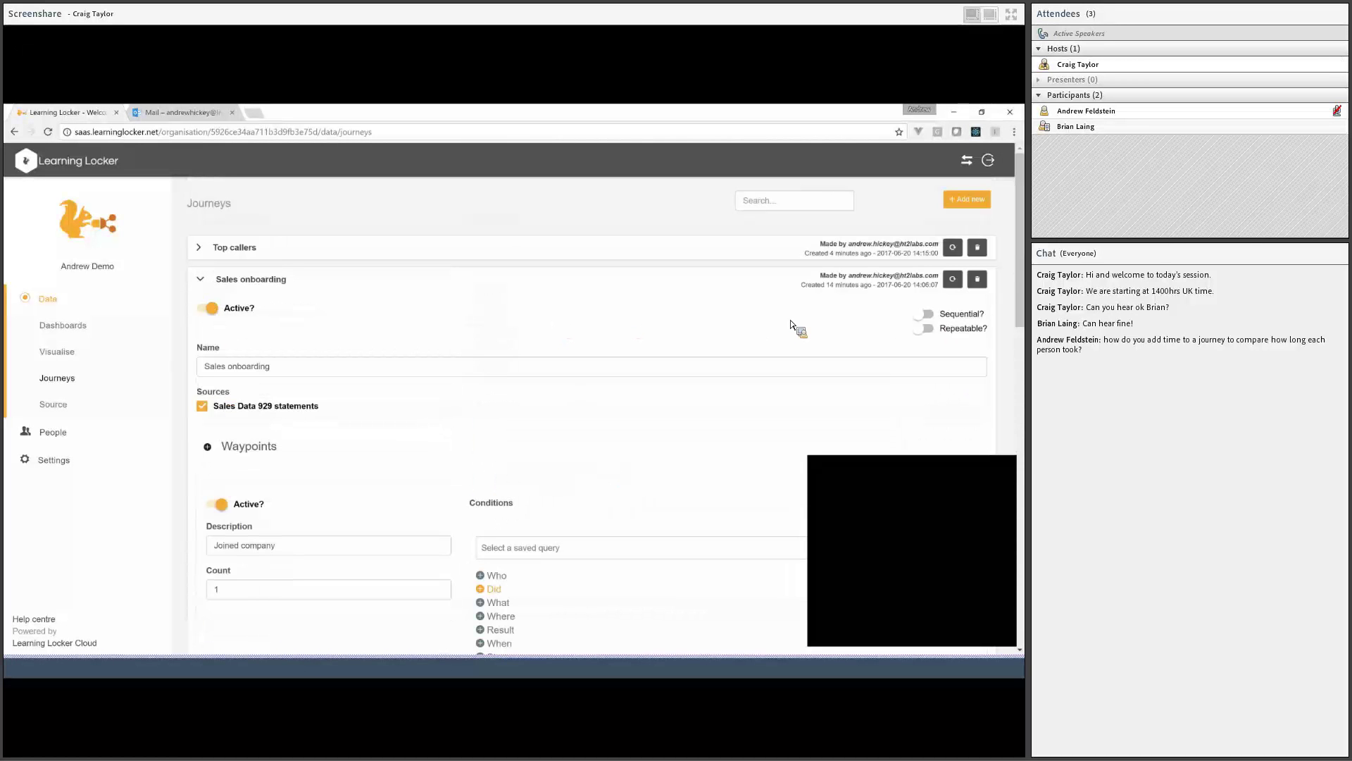